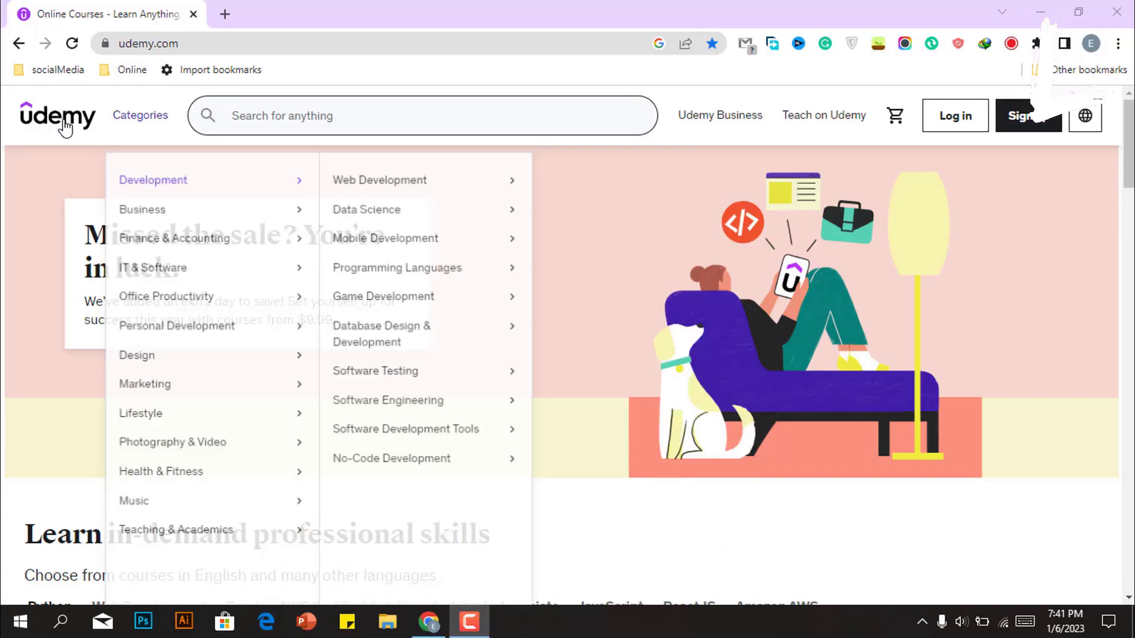
# Step: Browse the Udemy categories menu and scroll through the python programming search results
pyautogui.moveTo(140, 114)
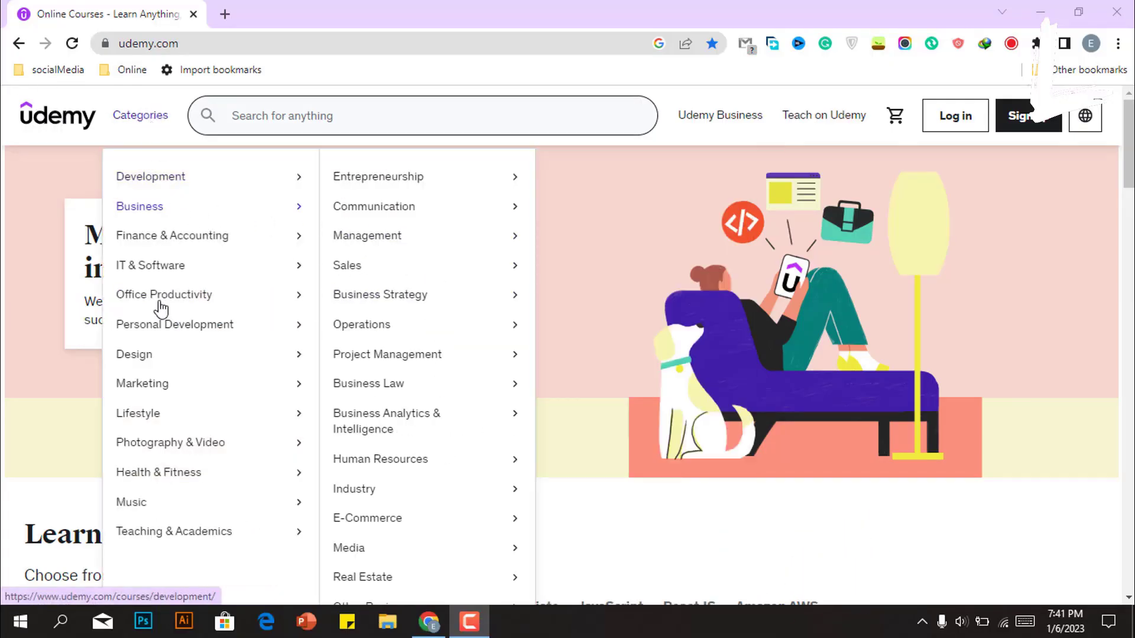
pyautogui.scroll(-10, 160, 307)
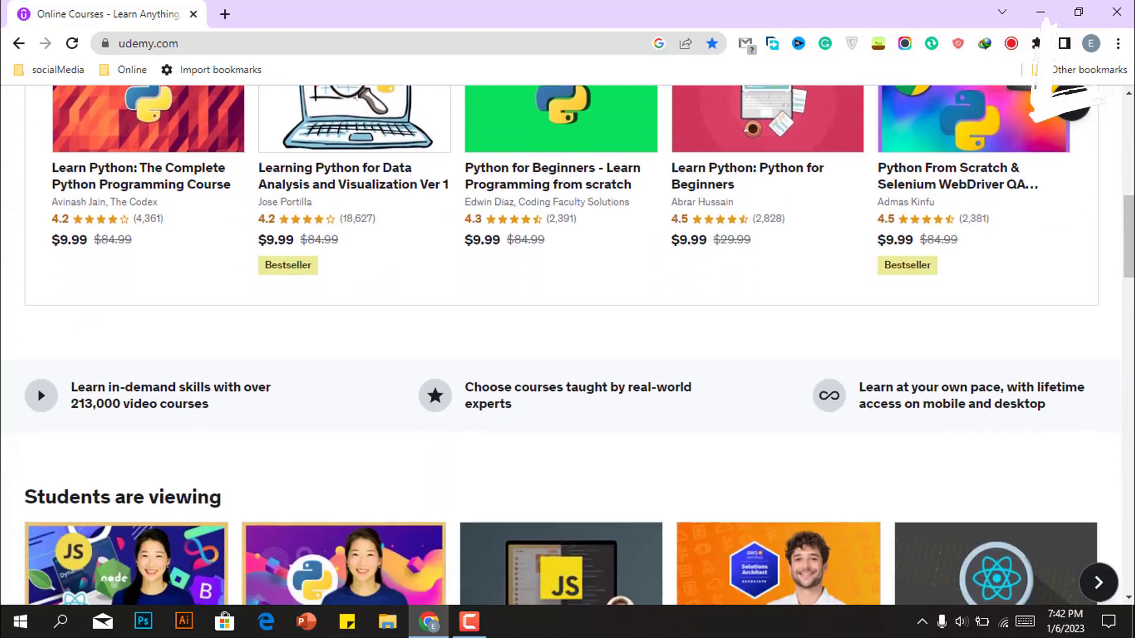
pyautogui.scroll(-11, 567, 343)
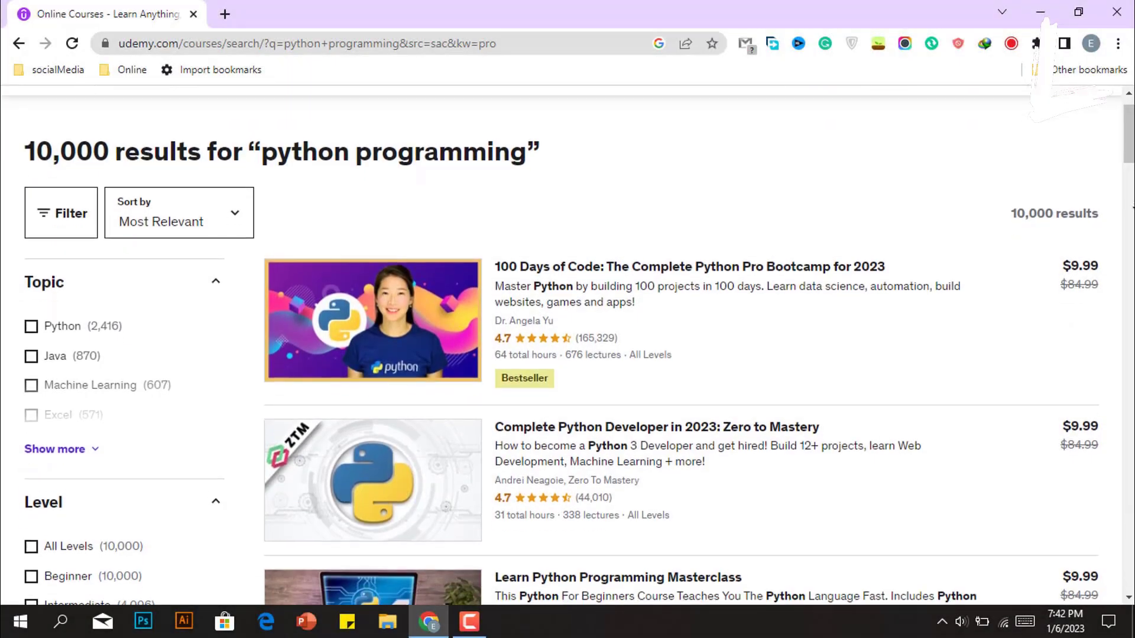
pyautogui.scroll(-3, 567, 343)
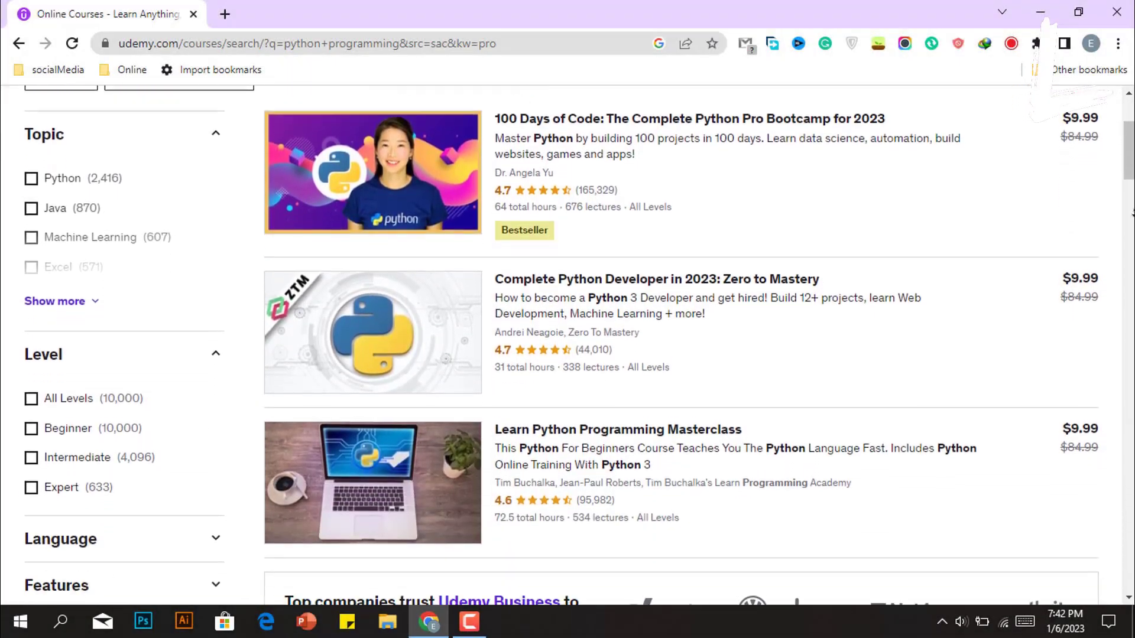
pyautogui.scroll(-6, 1131, 213)
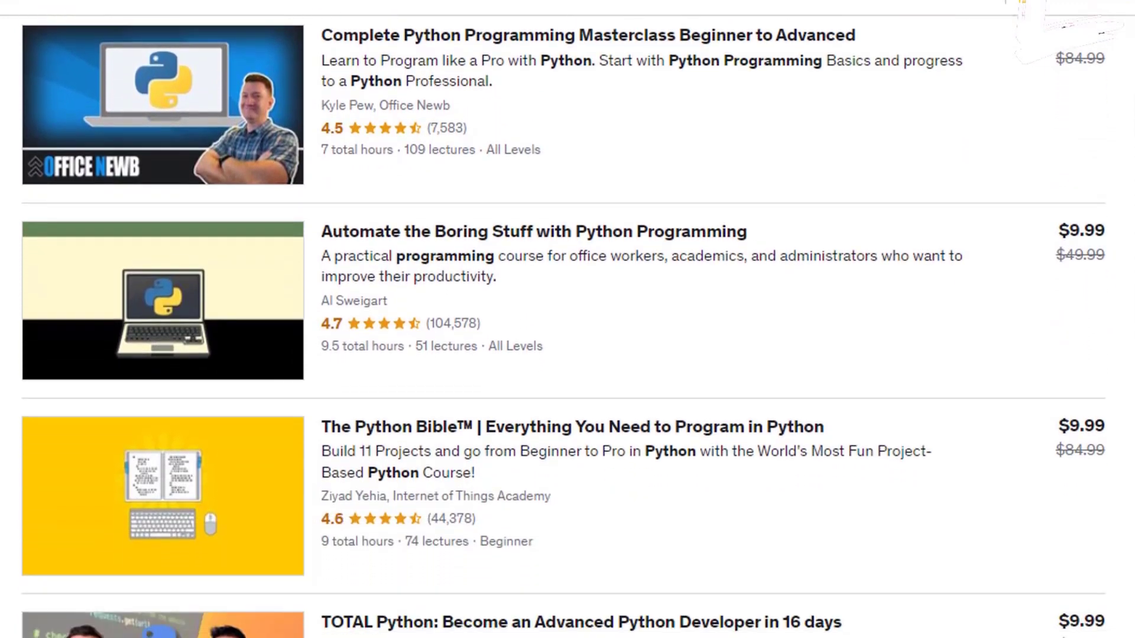
pyautogui.scroll(-8, 568, 319)
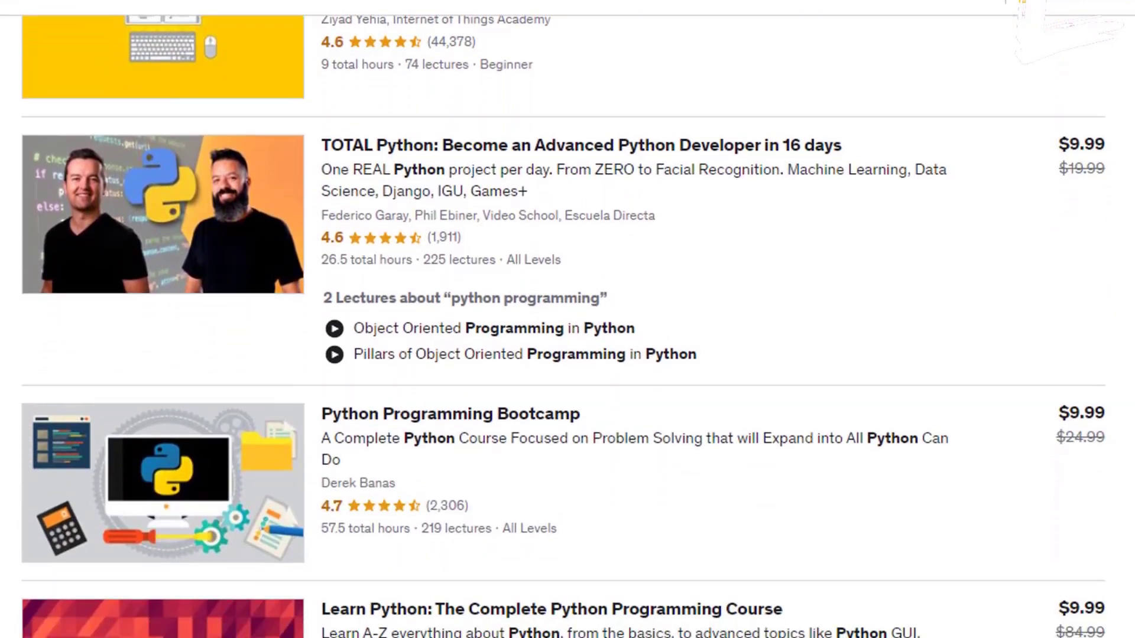
pyautogui.scroll(-4, 567, 319)
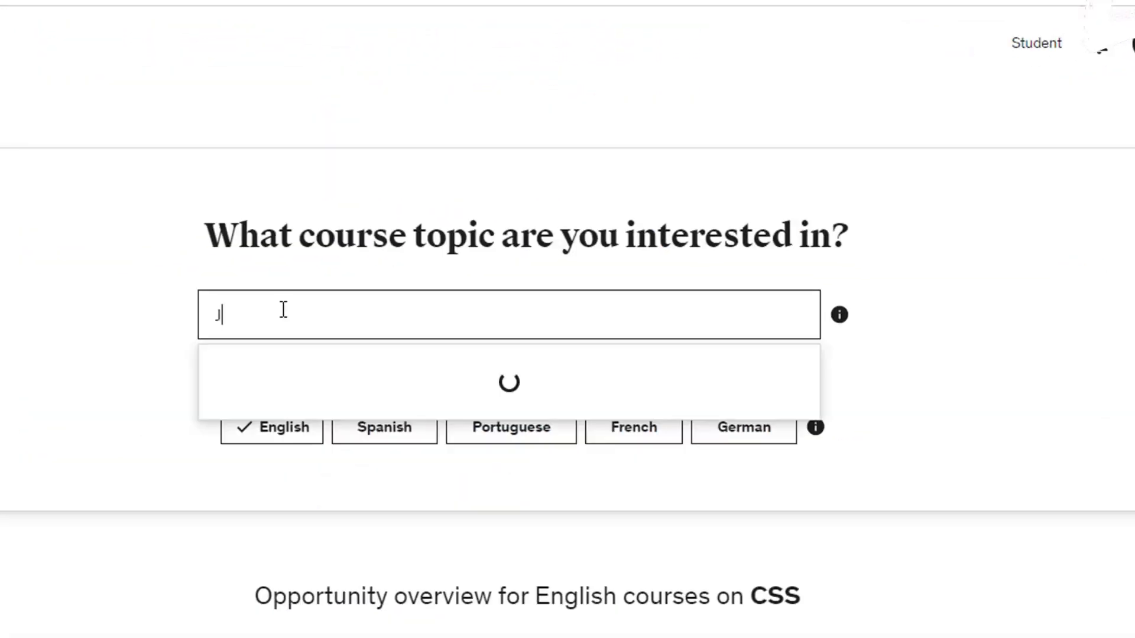
# Step: Research JavaScript: high demand, $17 median price, $37,878 top monthly revenue
pyautogui.write('ava')
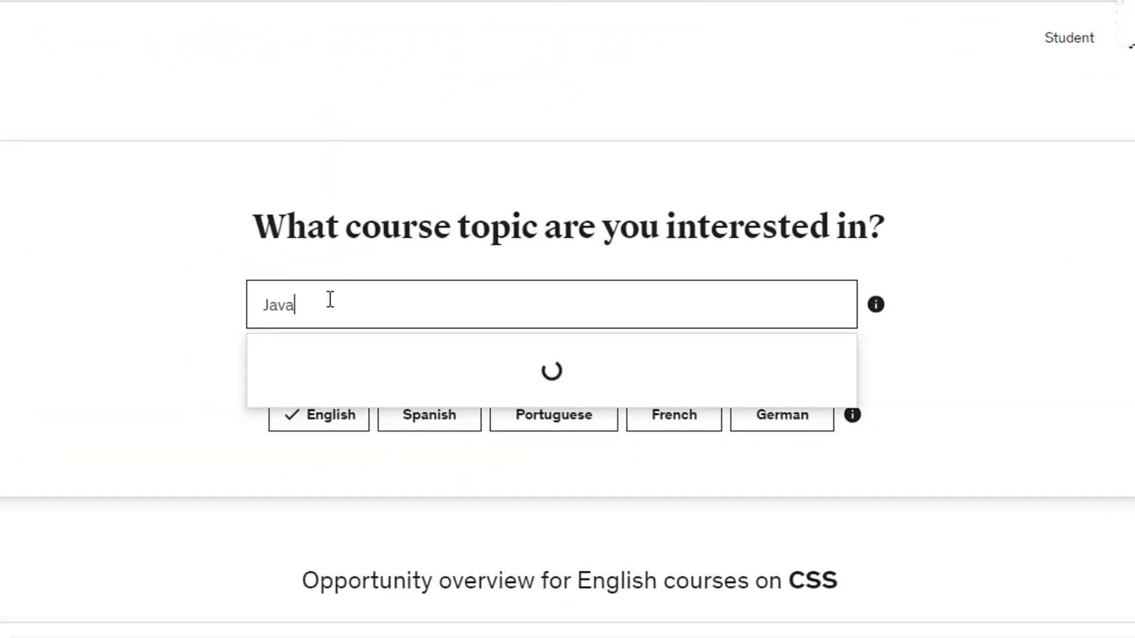
pyautogui.write('sc')
pyautogui.click(337, 367)
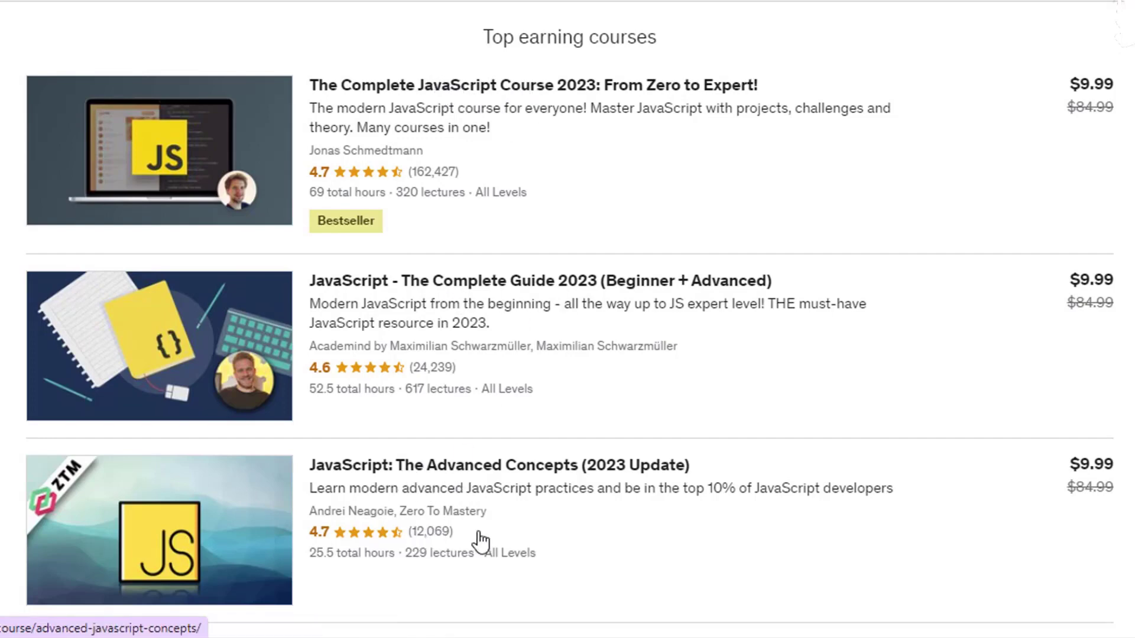
pyautogui.scroll(-4, 480, 540)
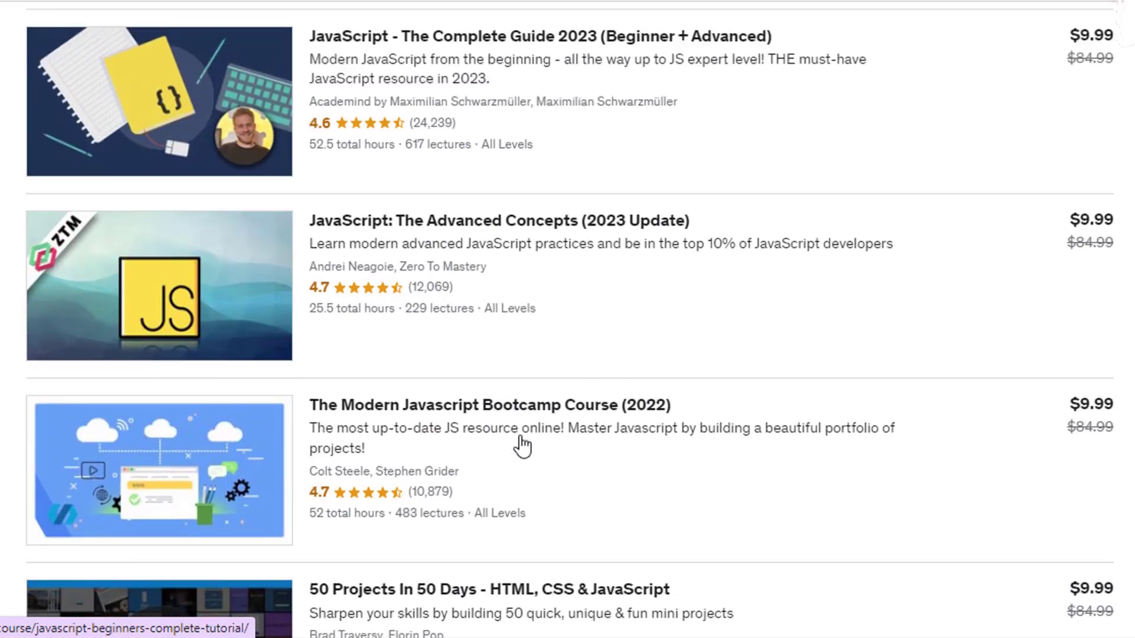
pyautogui.scroll(4, 522, 446)
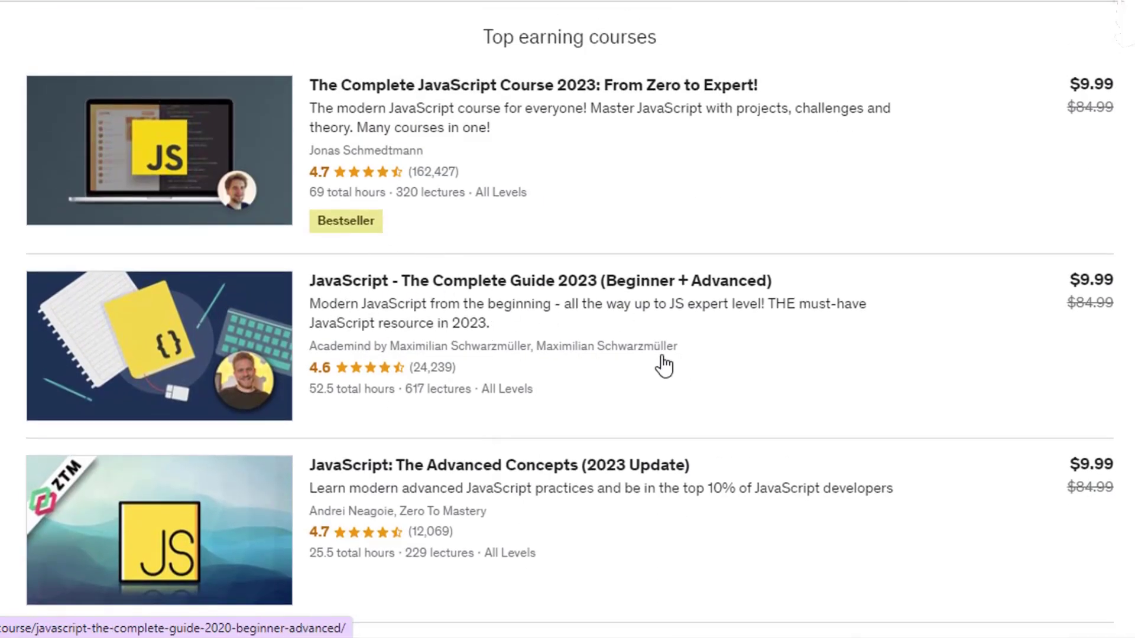
pyautogui.scroll(20, 656, 364)
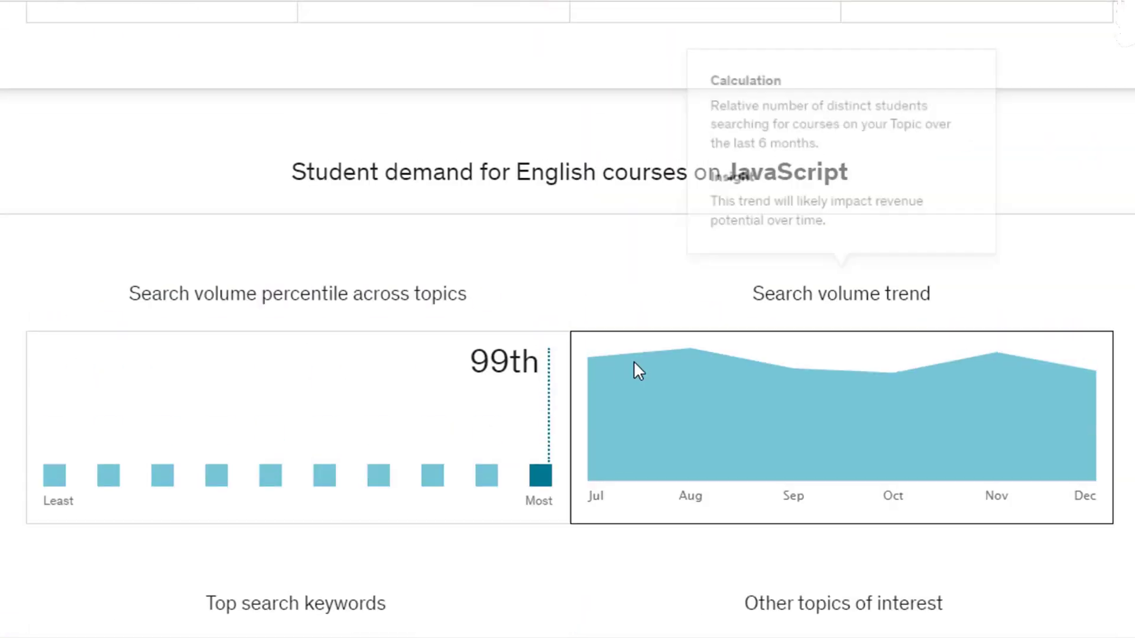
pyautogui.scroll(10, 639, 371)
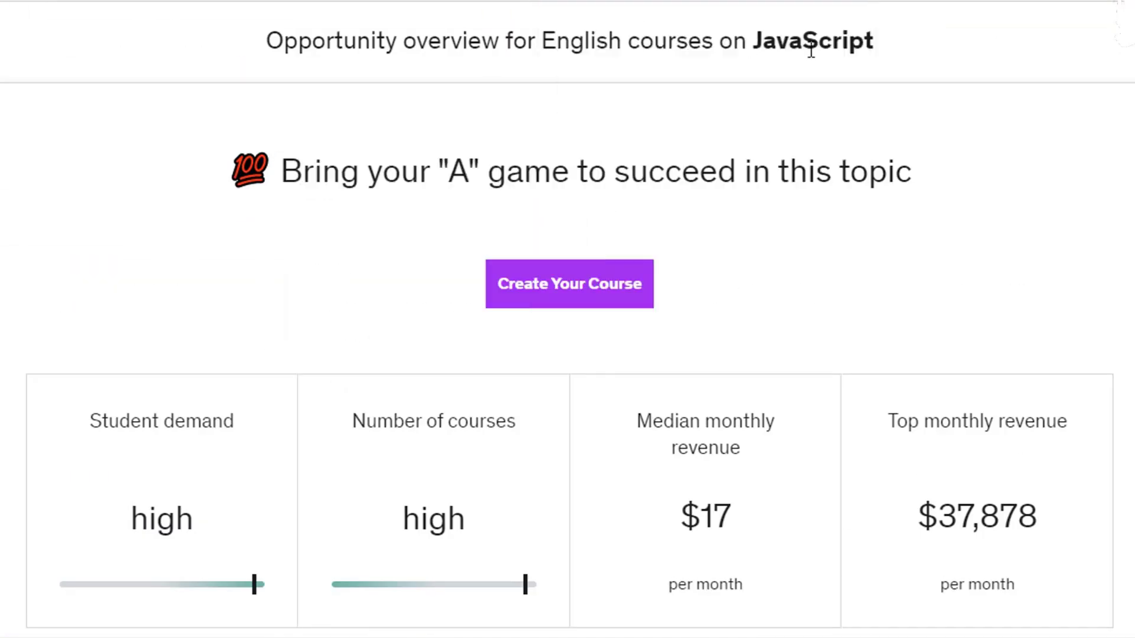
pyautogui.moveTo(961, 509)
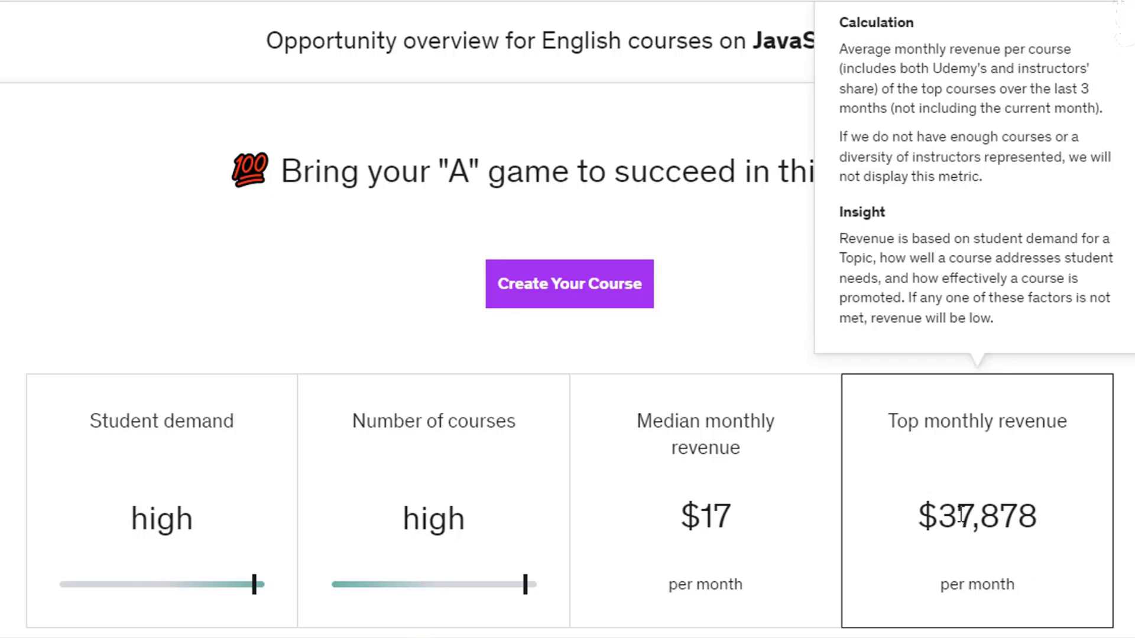
pyautogui.moveTo(416, 470)
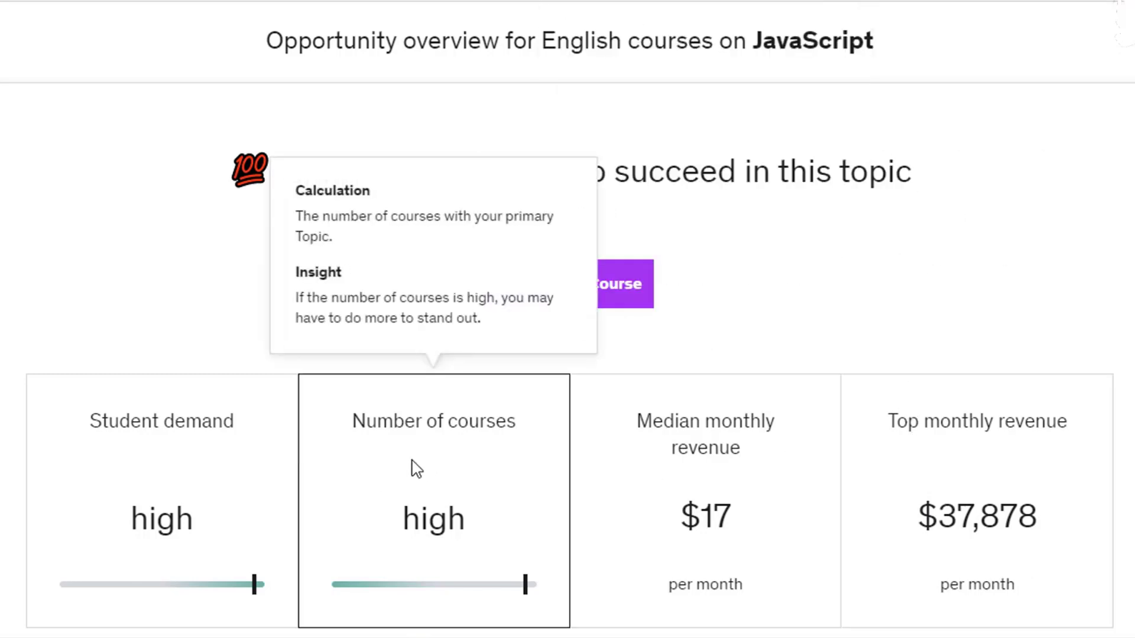
pyautogui.moveTo(225, 451)
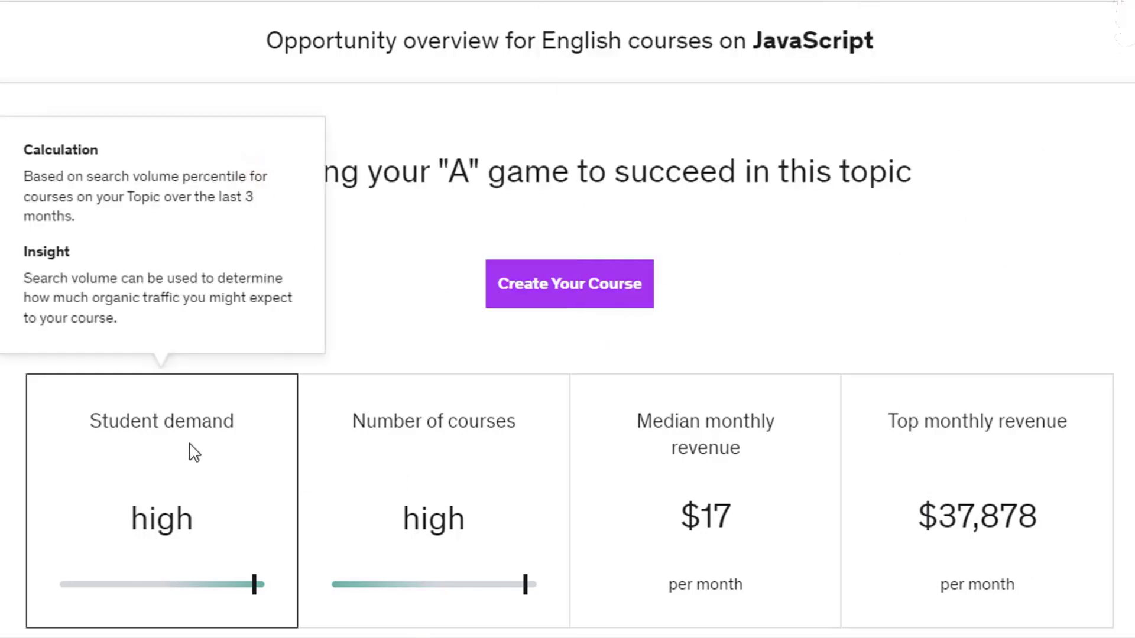
pyautogui.scroll(8, 388, 438)
# Step: Switch the researched topic to Python and review its $22 median and $113,926 top revenue
pyautogui.click(361, 306)
pyautogui.write('P')
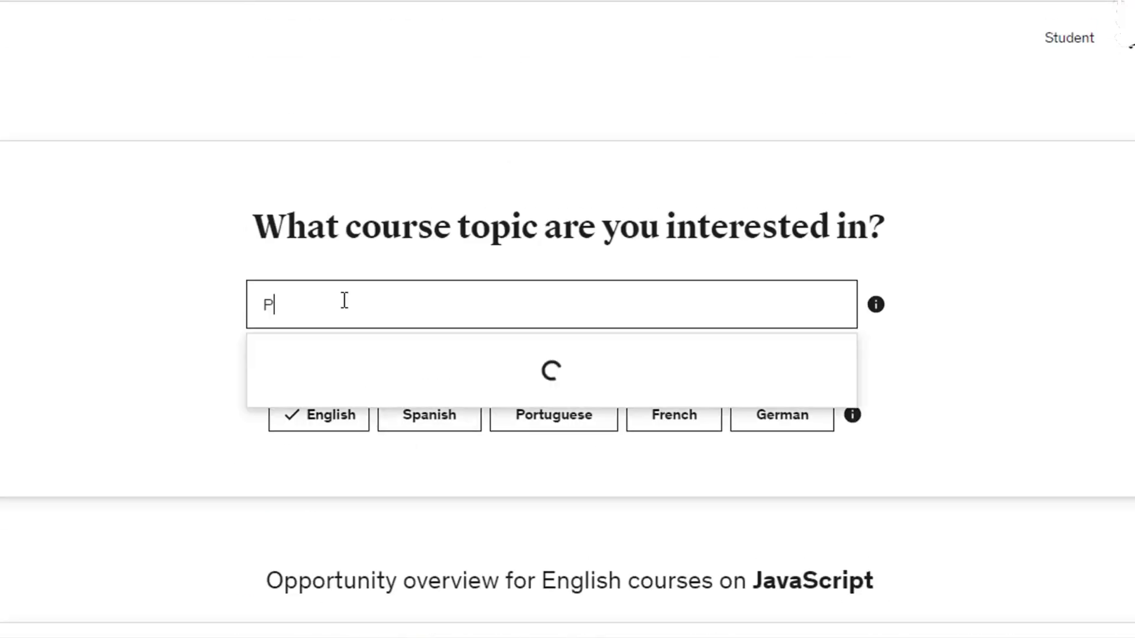
pyautogui.write('ython')
pyautogui.click(332, 377)
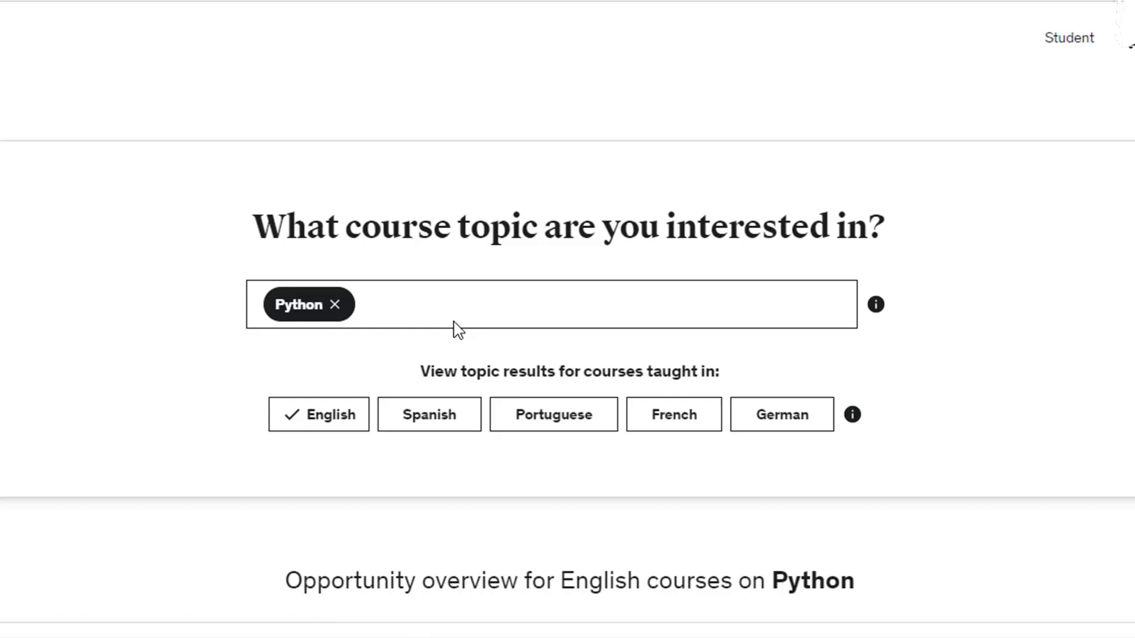
pyautogui.scroll(-20, 681, 382)
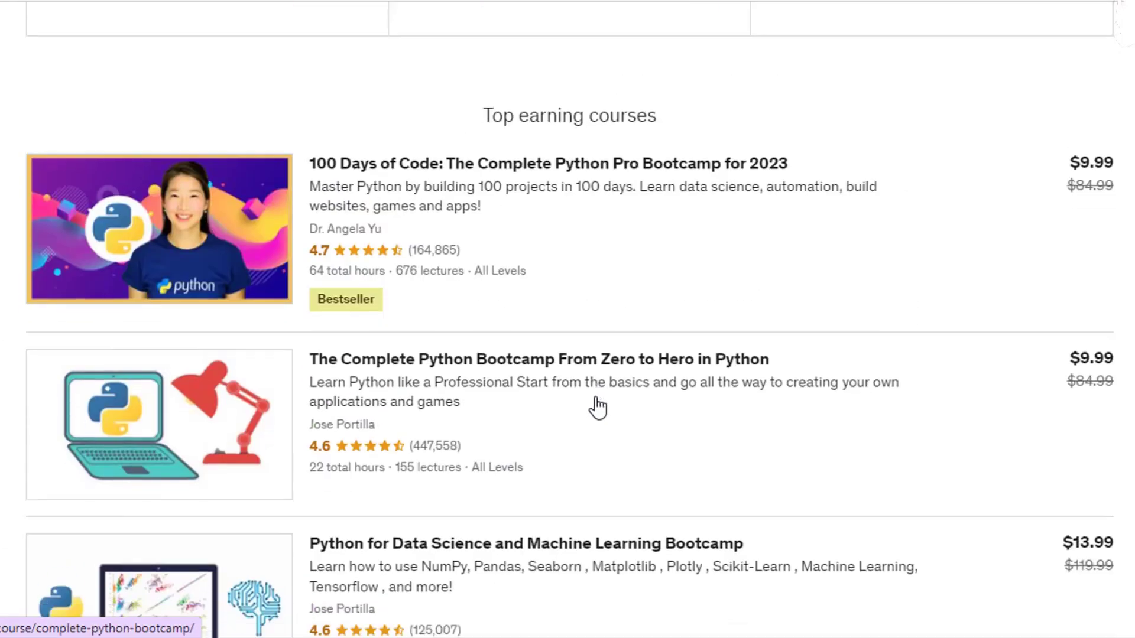
pyautogui.scroll(-2, 596, 406)
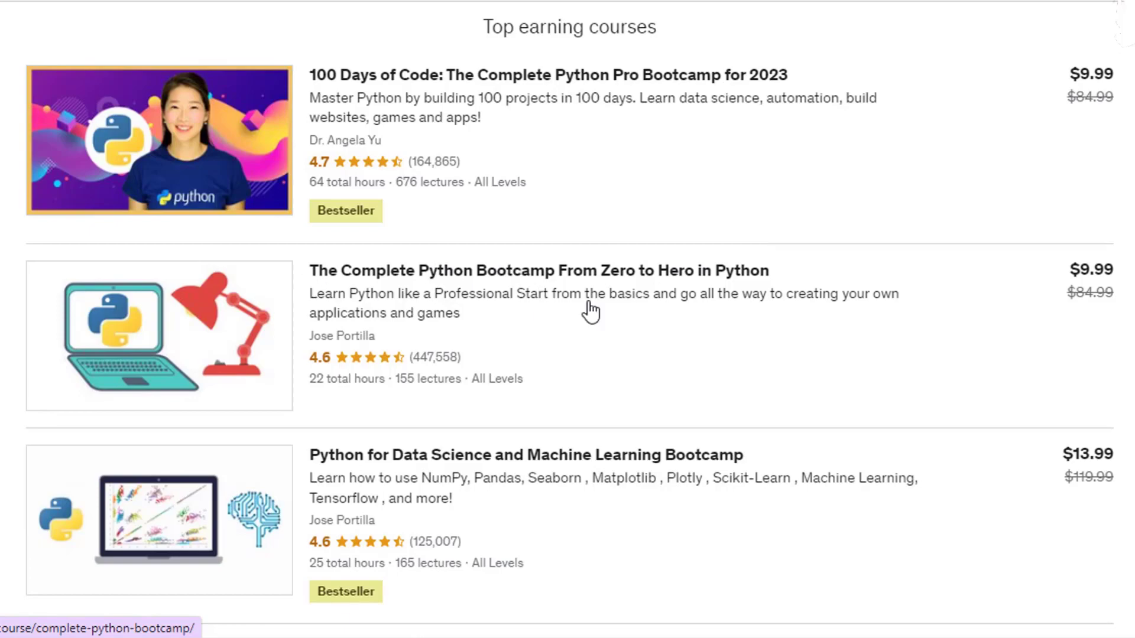
pyautogui.scroll(-10, 431, 367)
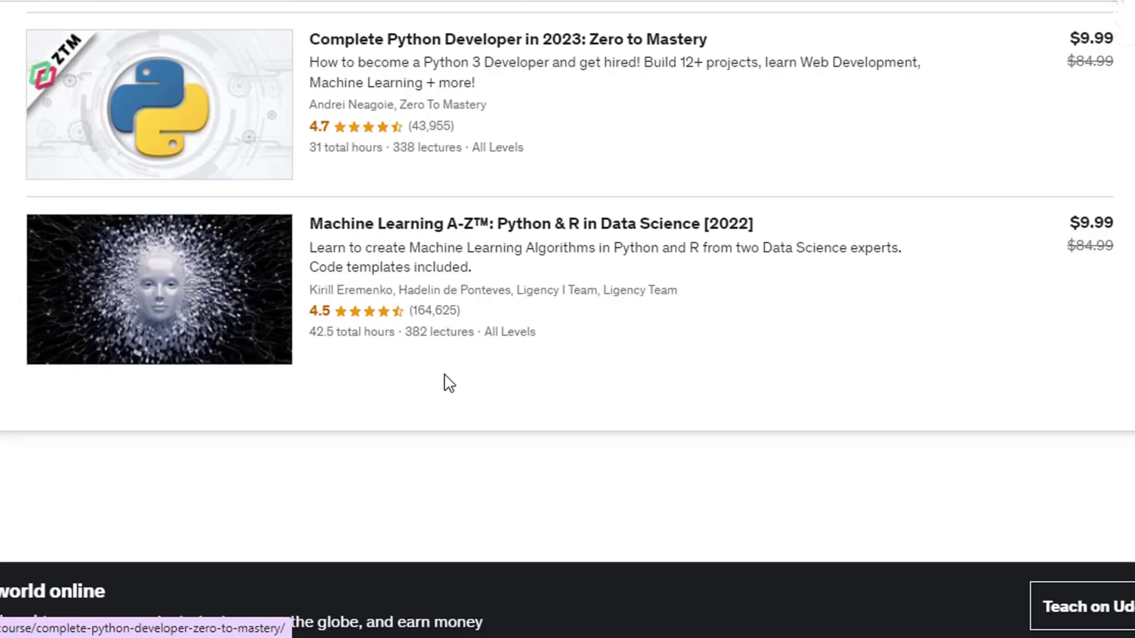
pyautogui.scroll(10, 446, 383)
pyautogui.scroll(20, 591, 414)
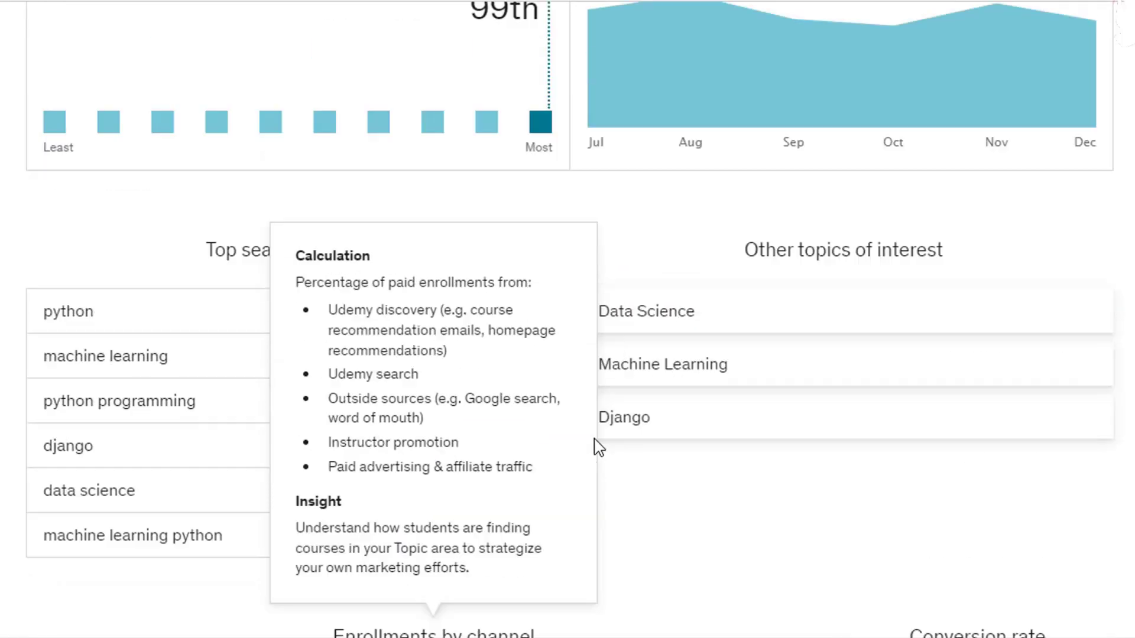
pyautogui.scroll(4, 593, 447)
pyautogui.moveTo(969, 544)
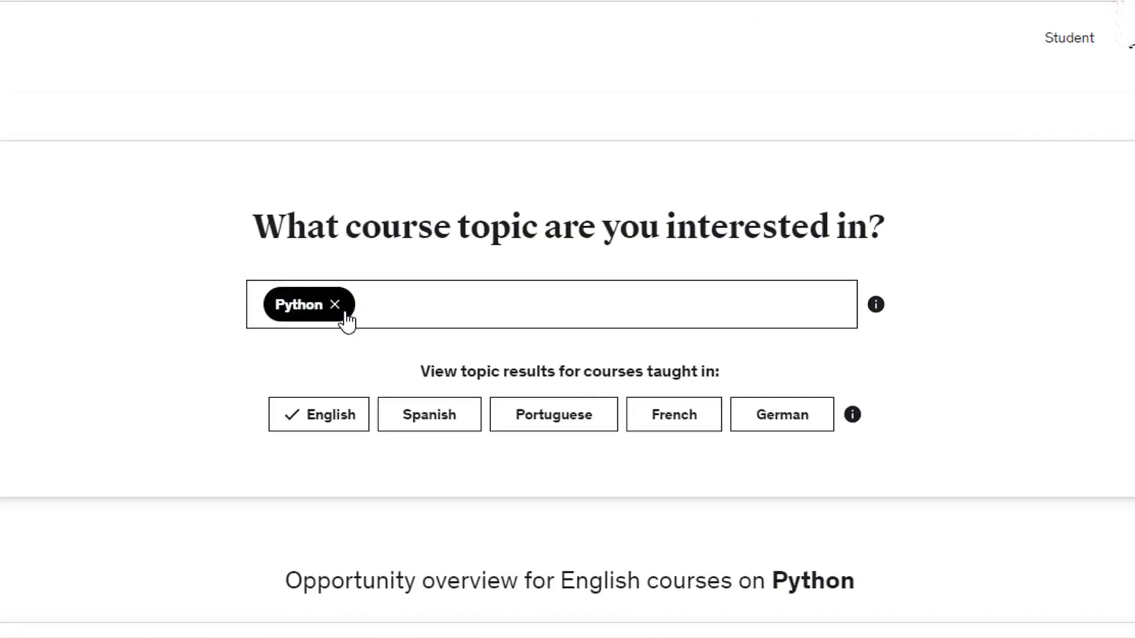
# Step: Research Node.Js: high student demand, $24 median price, $11,196 top monthly revenue
pyautogui.click(332, 305)
pyautogui.write('Node')
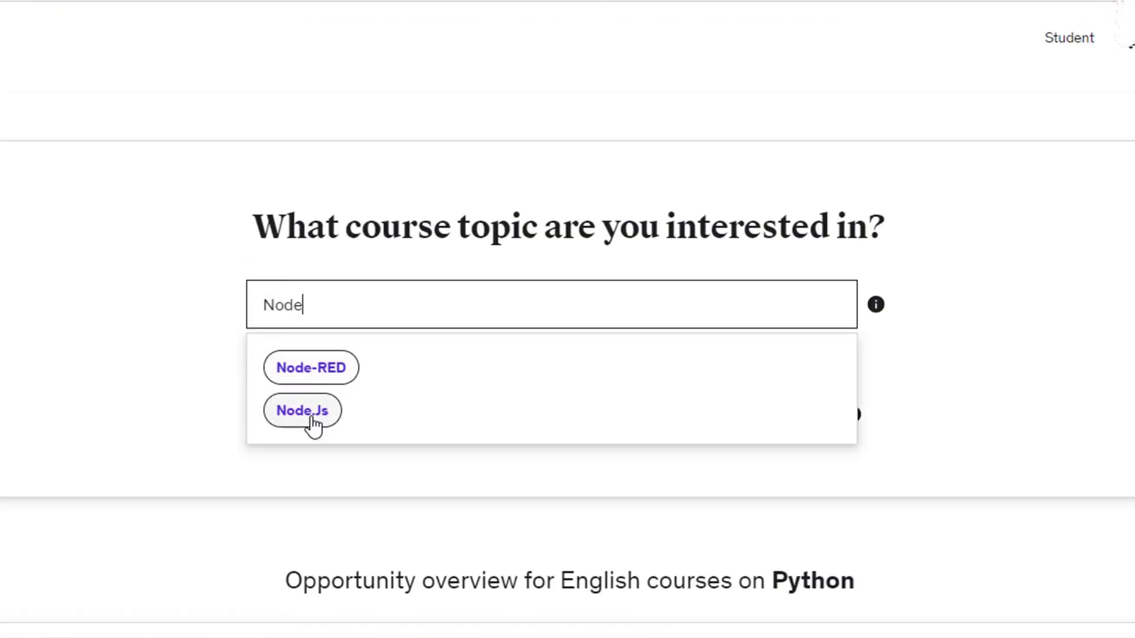
pyautogui.click(312, 419)
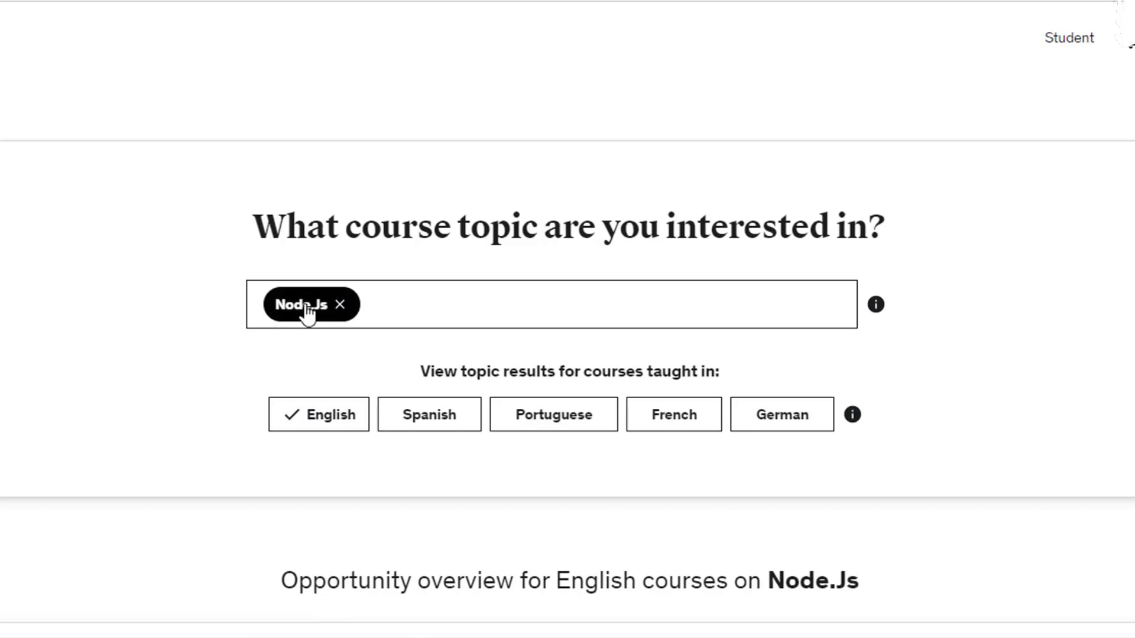
pyautogui.scroll(-20, 646, 334)
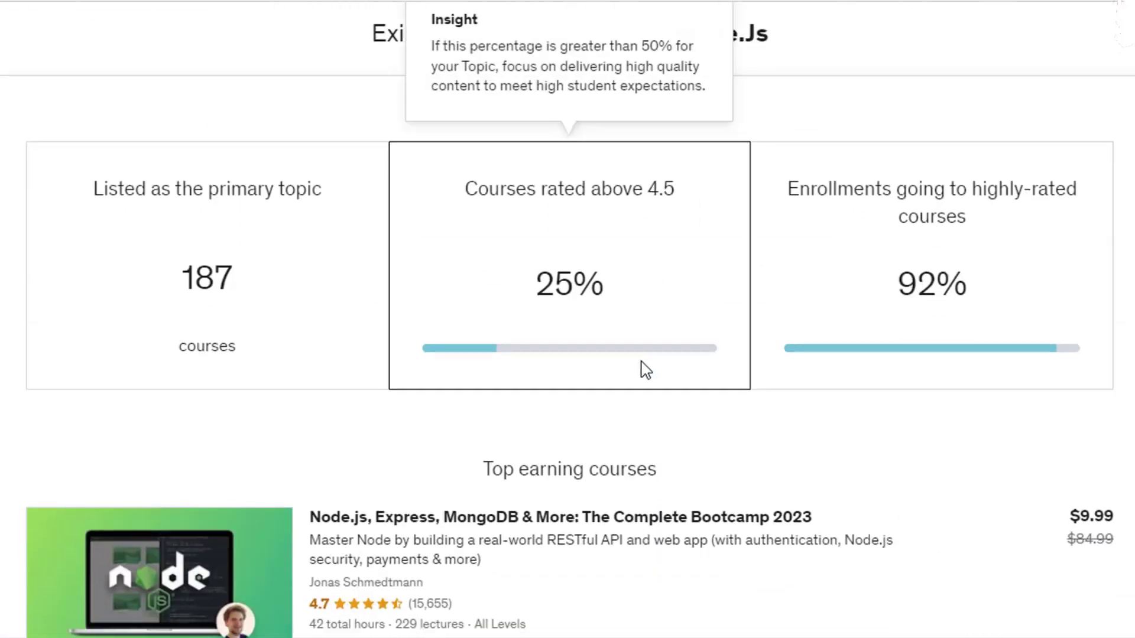
pyautogui.scroll(3, 636, 363)
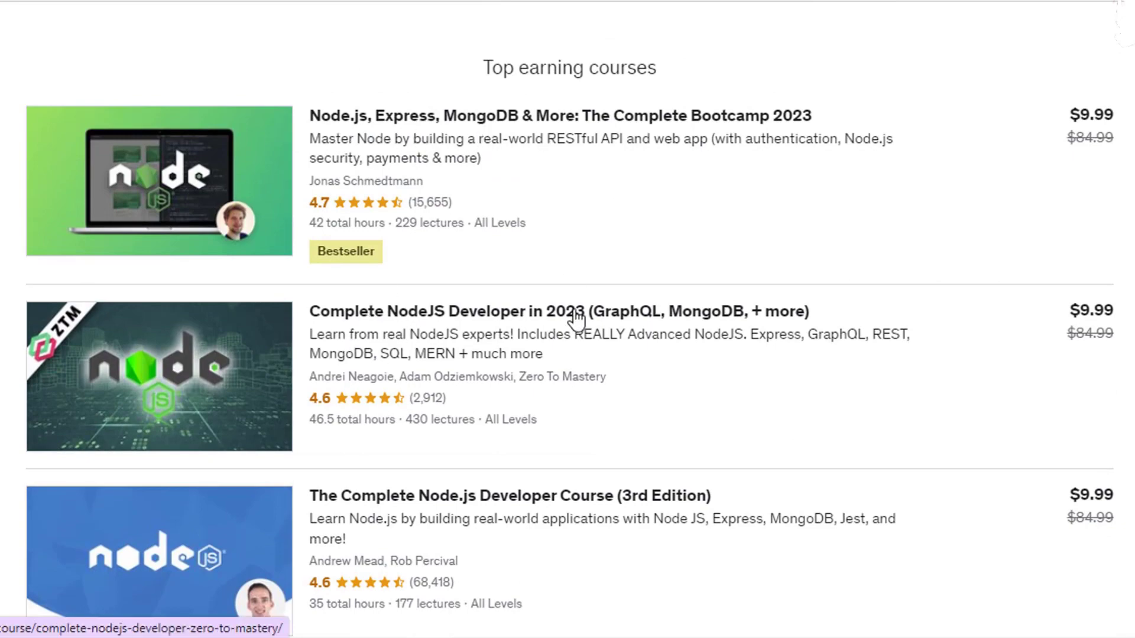
pyautogui.scroll(20, 576, 319)
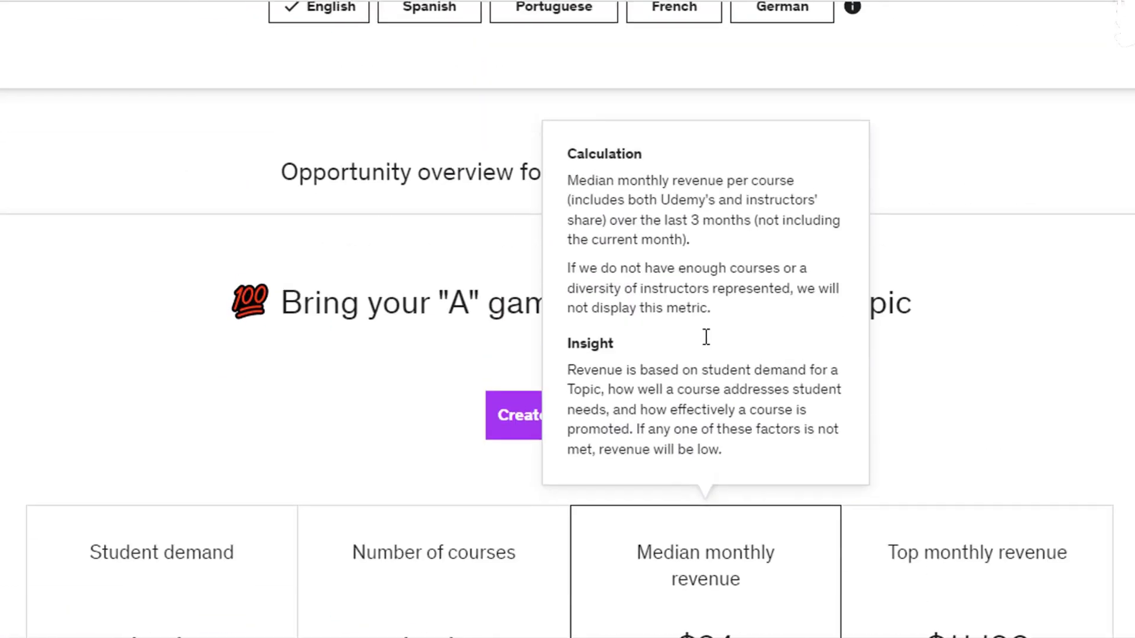
pyautogui.scroll(-3, 706, 336)
pyautogui.scroll(1, 709, 342)
pyautogui.moveTo(992, 520)
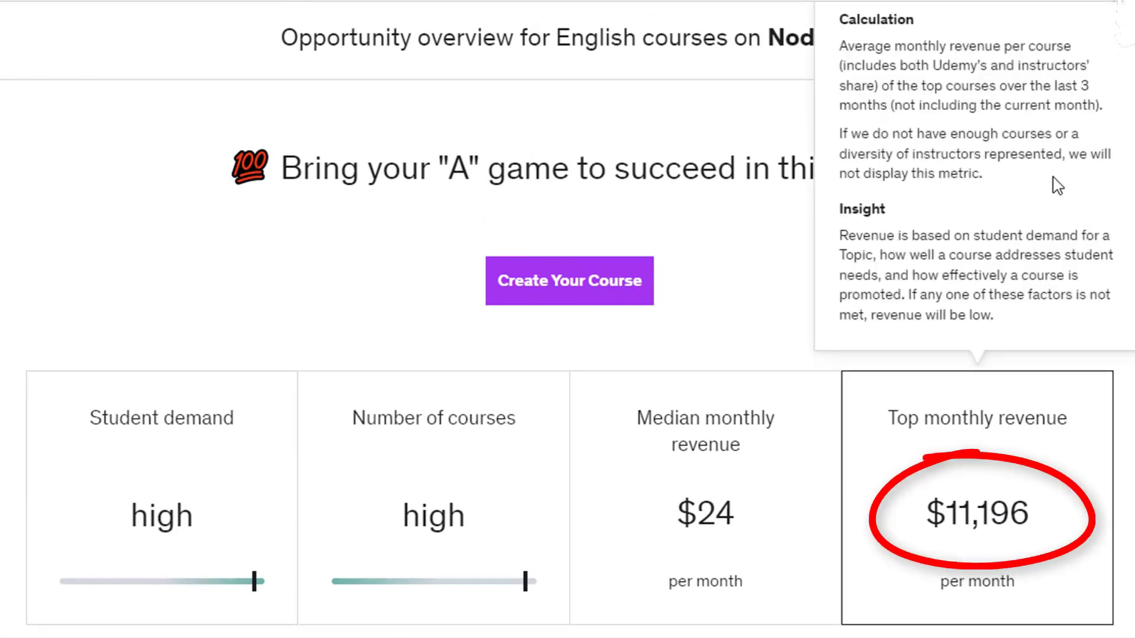
pyautogui.moveTo(200, 536)
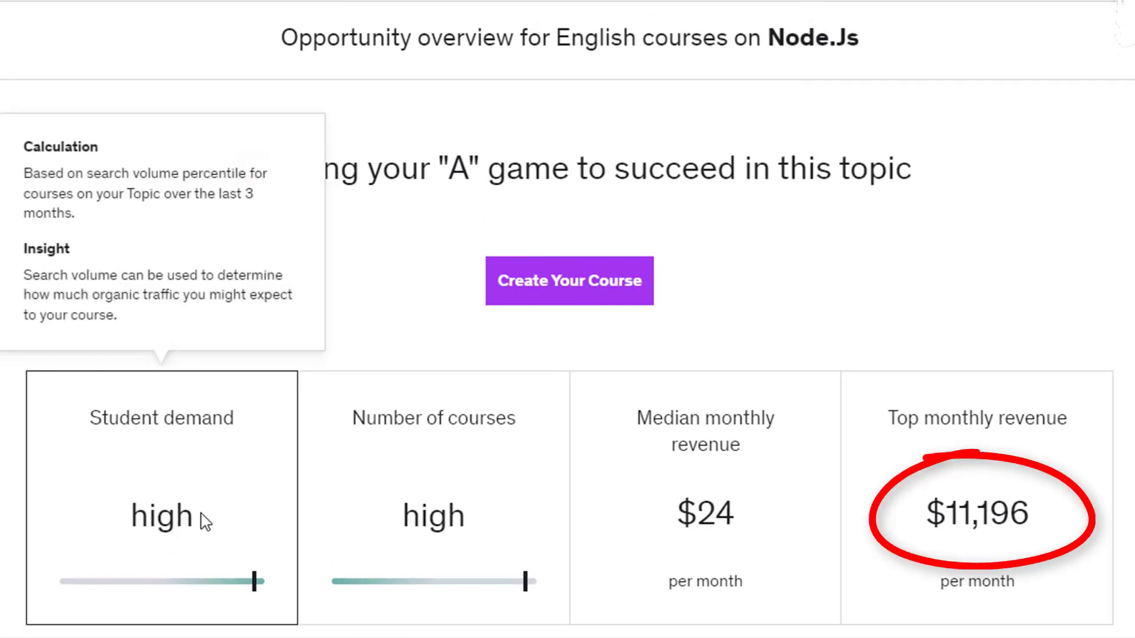
pyautogui.doubleClick(137, 512)
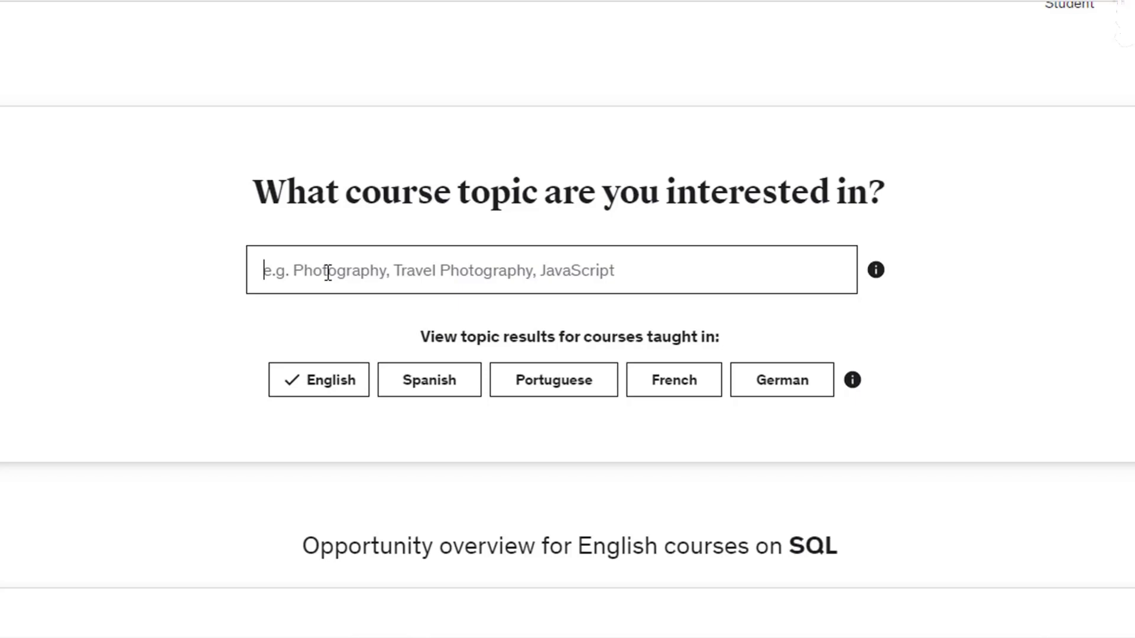
# Step: Research HTML5, scrolling its top earning courses and revenue cards: $13 median, $10,483 top revenue
pyautogui.write('Html')
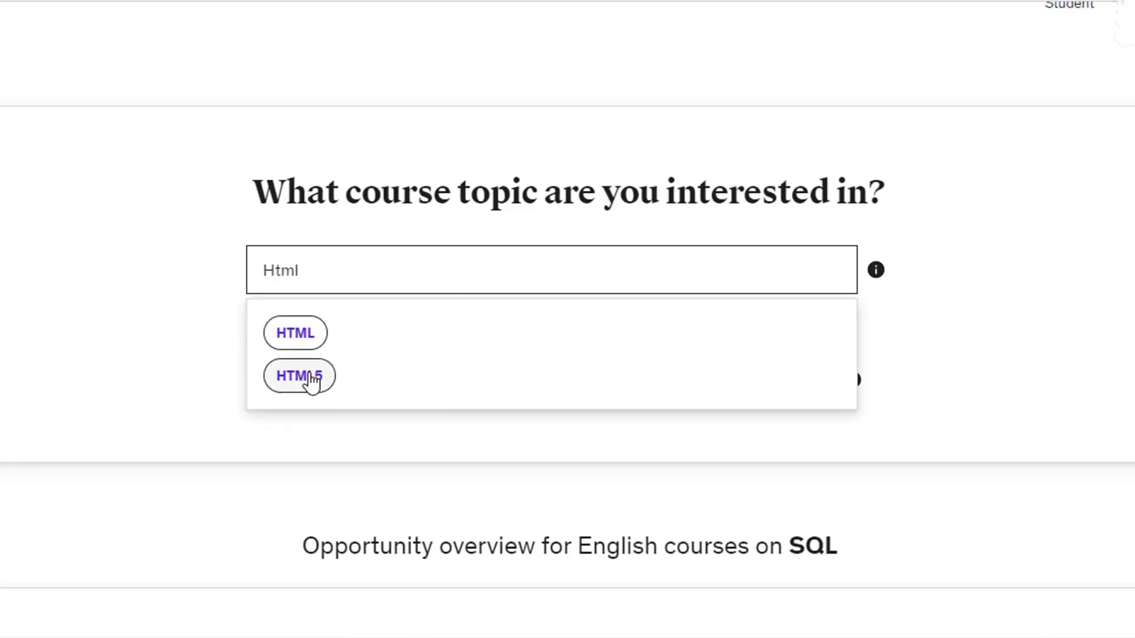
pyautogui.click(312, 381)
pyautogui.scroll(-20, 650, 355)
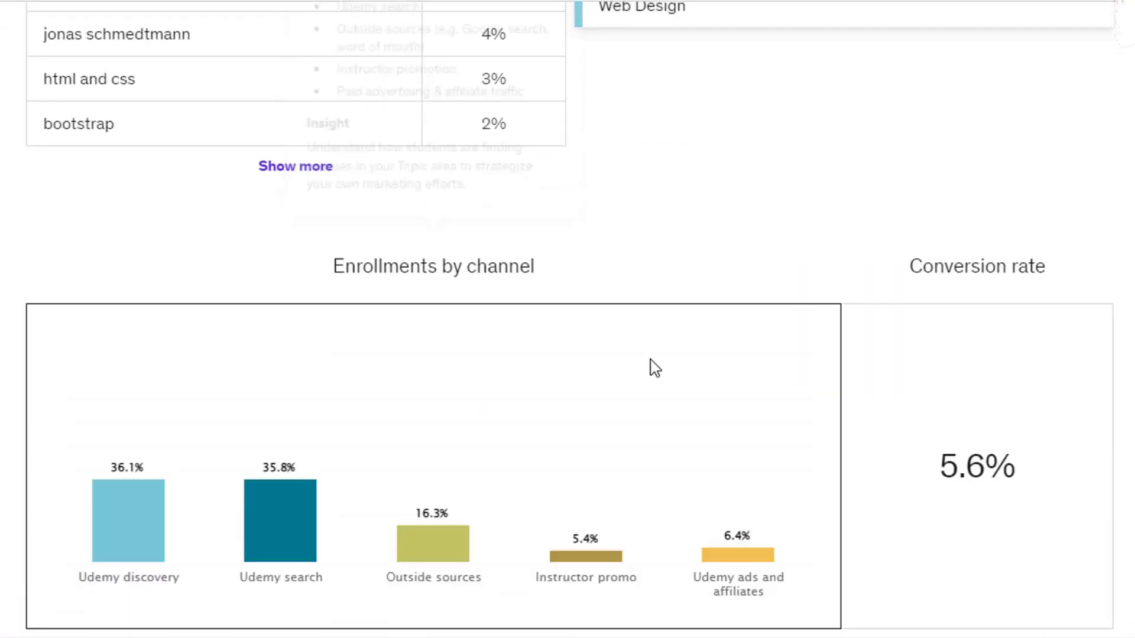
pyautogui.scroll(1, 568, 201)
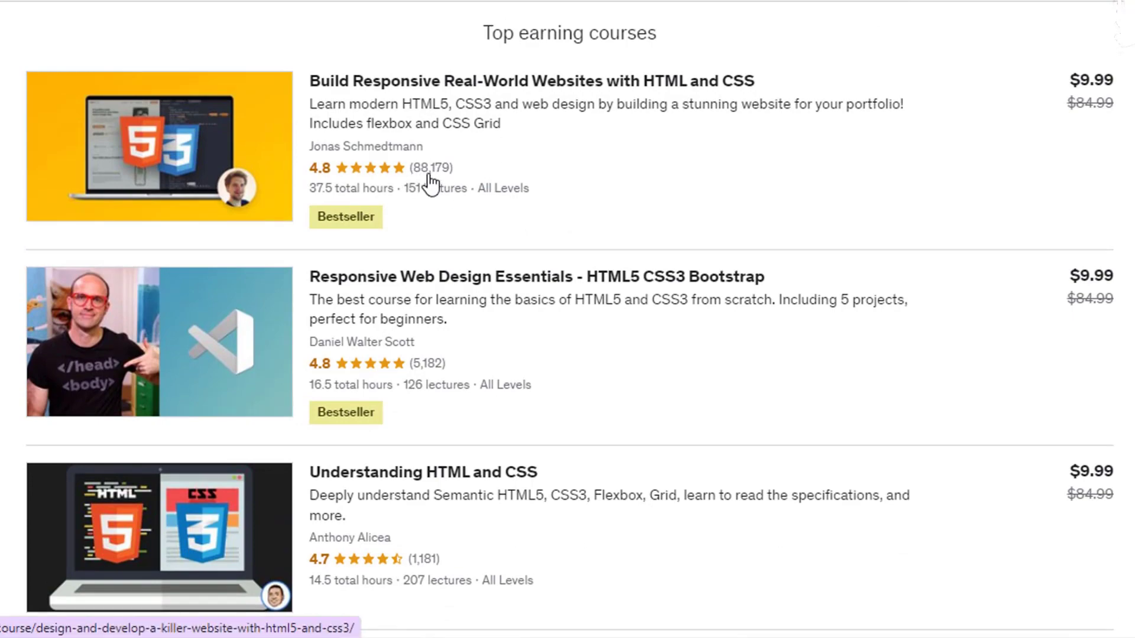
pyautogui.scroll(-10, 623, 349)
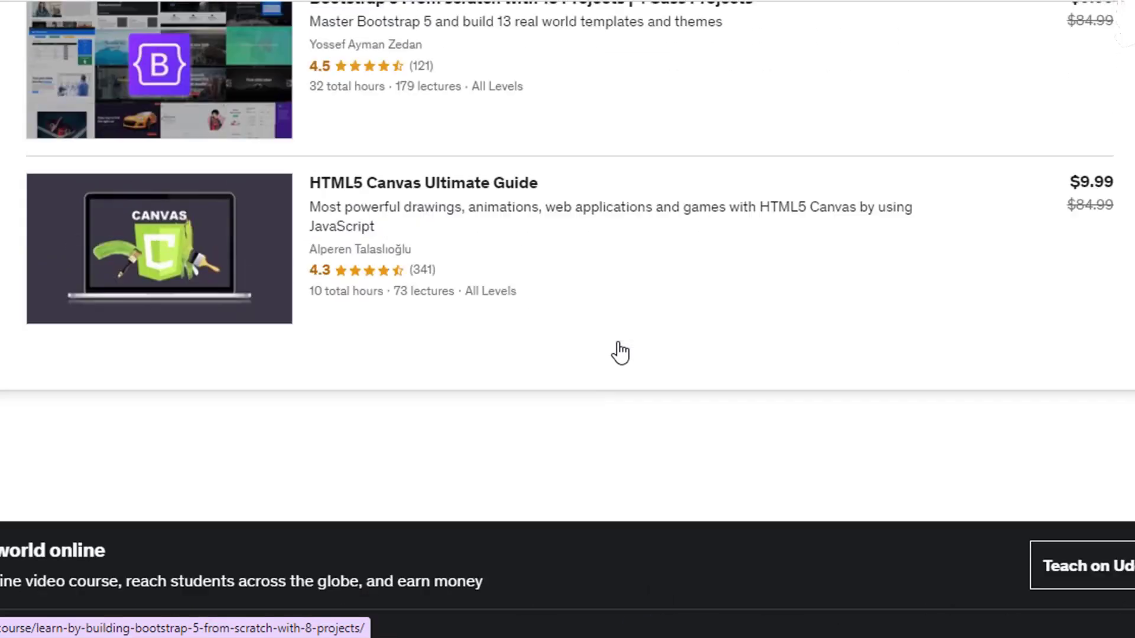
pyautogui.scroll(12, 595, 357)
pyautogui.scroll(-2, 532, 313)
pyautogui.scroll(2, 547, 289)
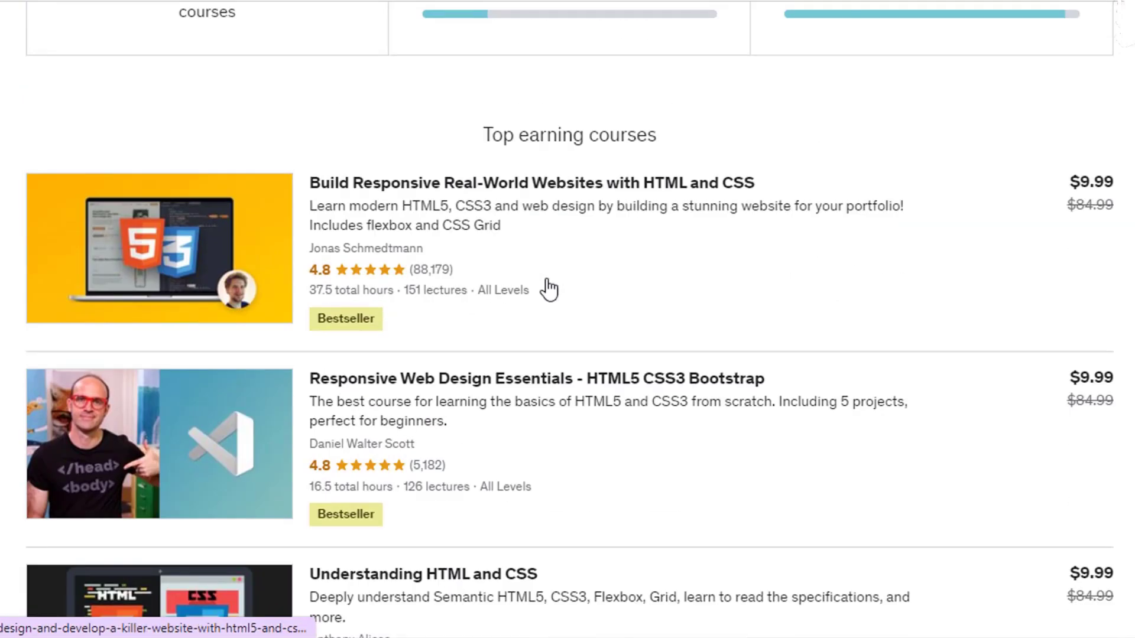
pyautogui.scroll(-2, 548, 289)
pyautogui.scroll(1, 472, 237)
pyautogui.scroll(15, 760, 221)
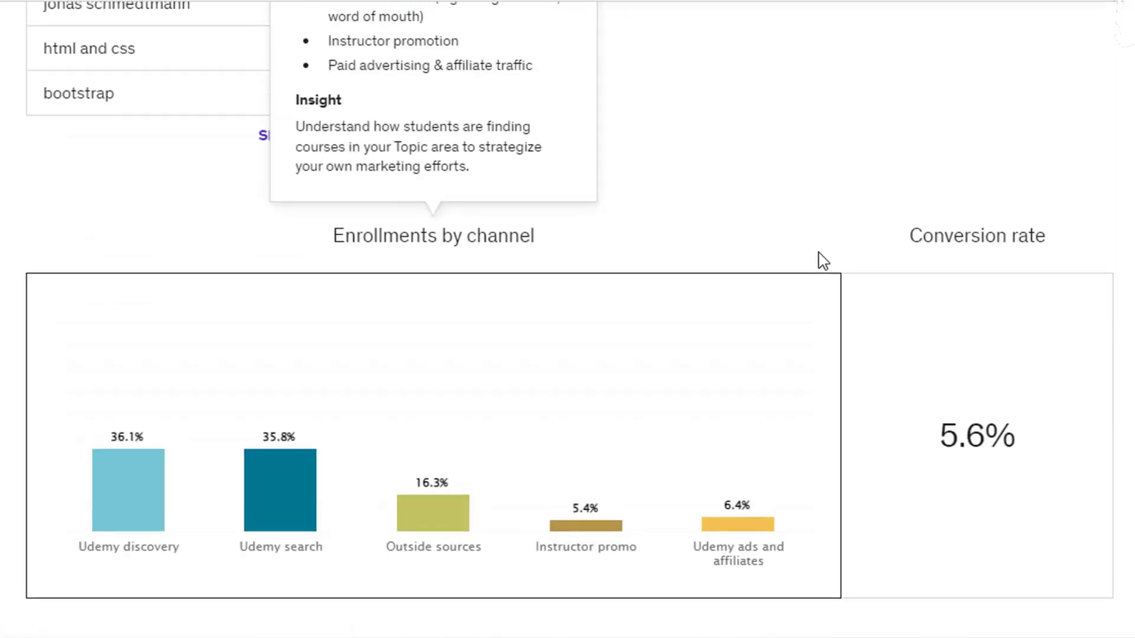
pyautogui.scroll(5, 566, 242)
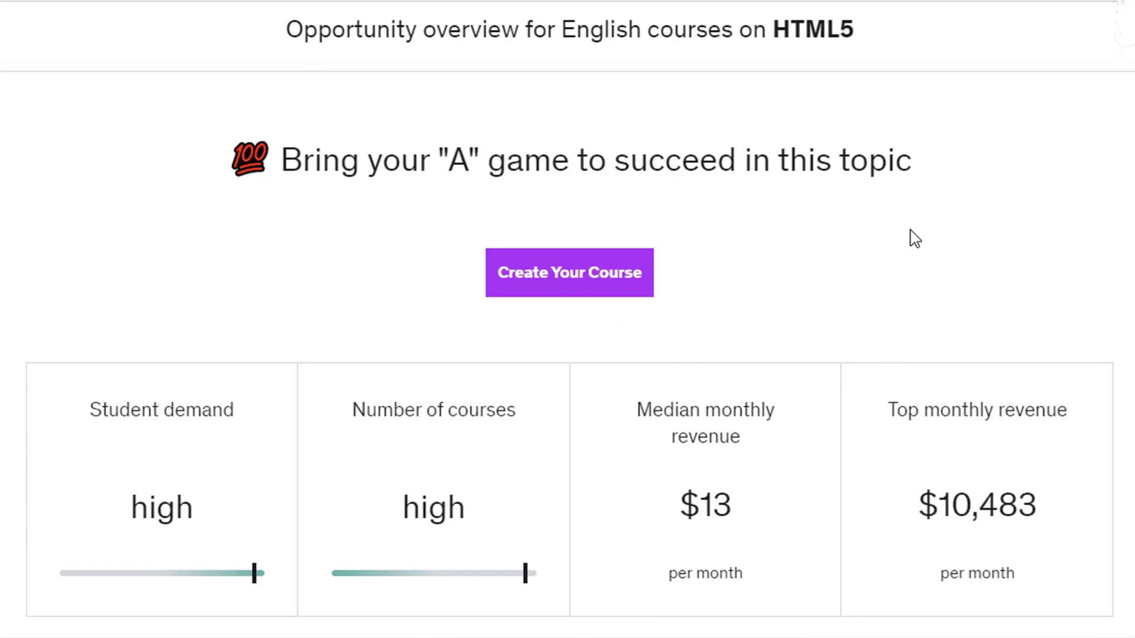
pyautogui.scroll(1, 940, 366)
pyautogui.moveTo(969, 505)
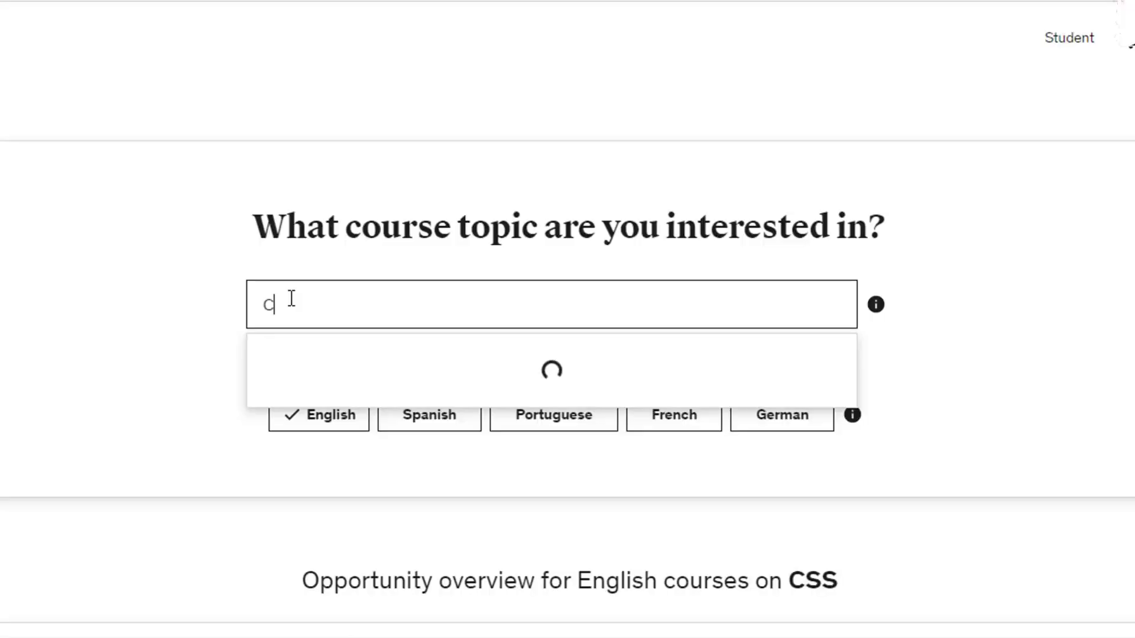
# Step: Research CSS, reviewing 5.2% conversion, $15 median and $20,469 top monthly revenue
pyautogui.click(290, 368)
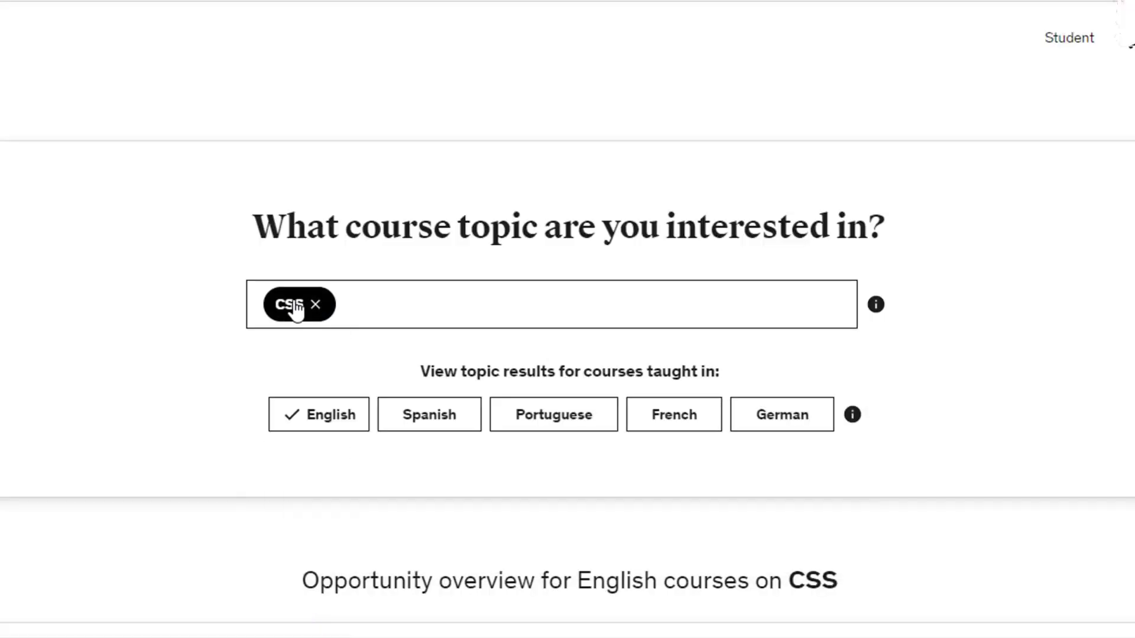
pyautogui.scroll(-20, 818, 352)
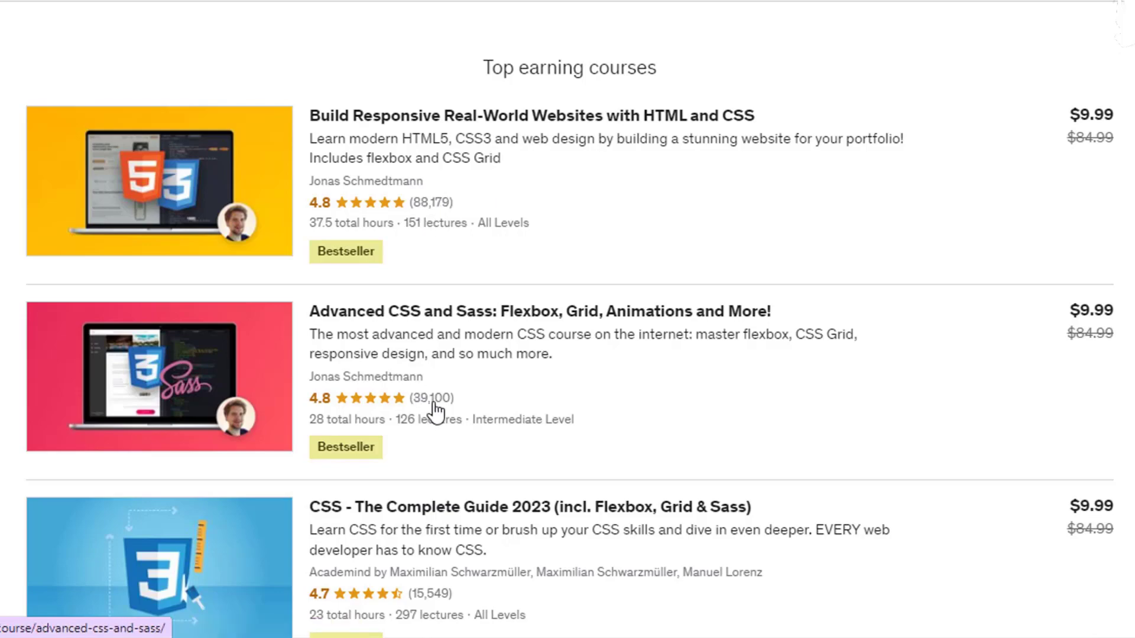
pyautogui.scroll(-3, 435, 409)
pyautogui.scroll(15, 450, 398)
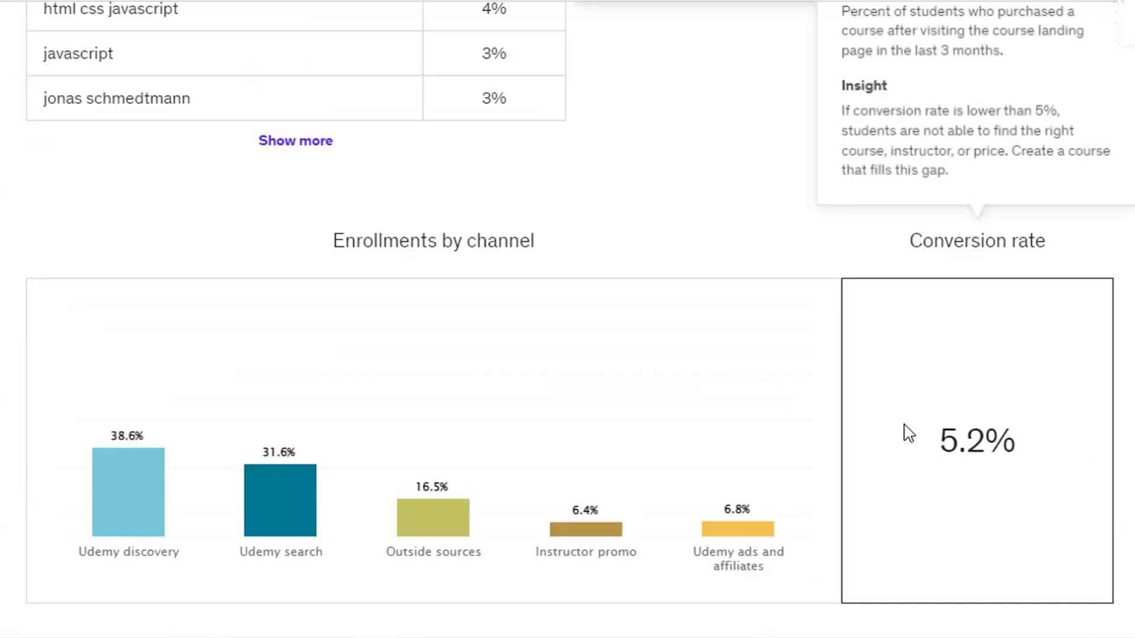
pyautogui.scroll(6, 823, 437)
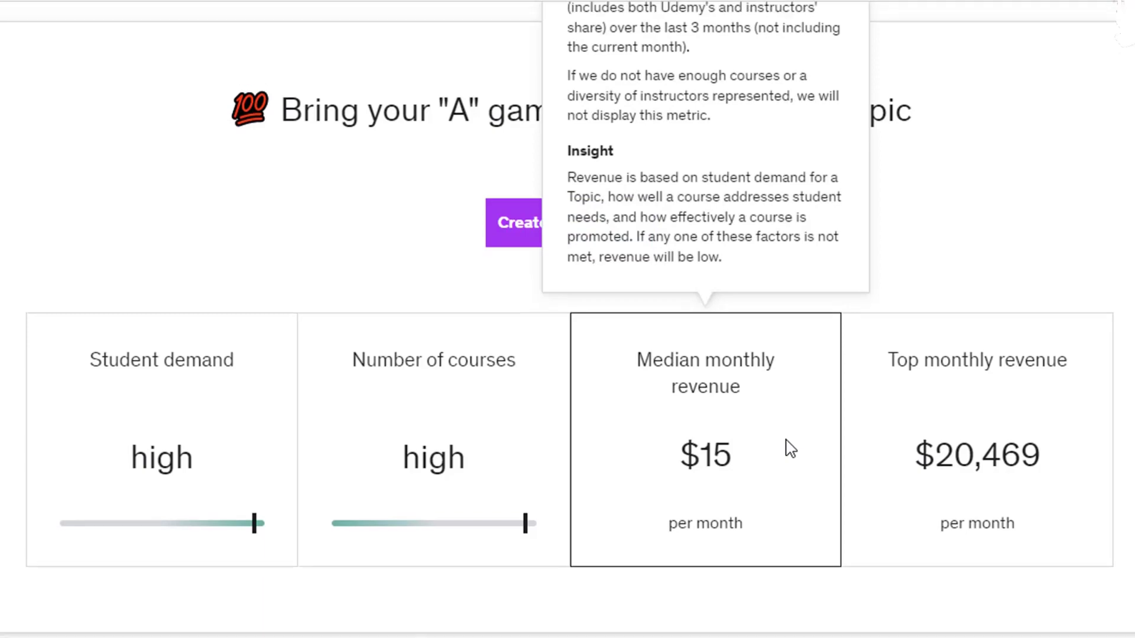
pyautogui.moveTo(963, 509)
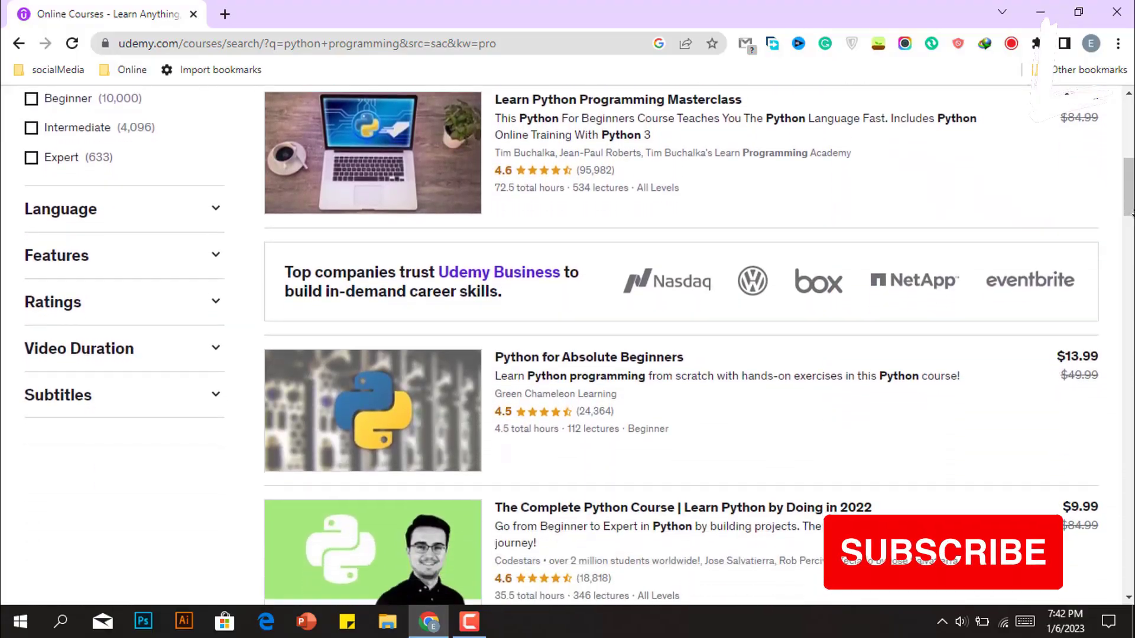
pyautogui.scroll(-7, 680, 346)
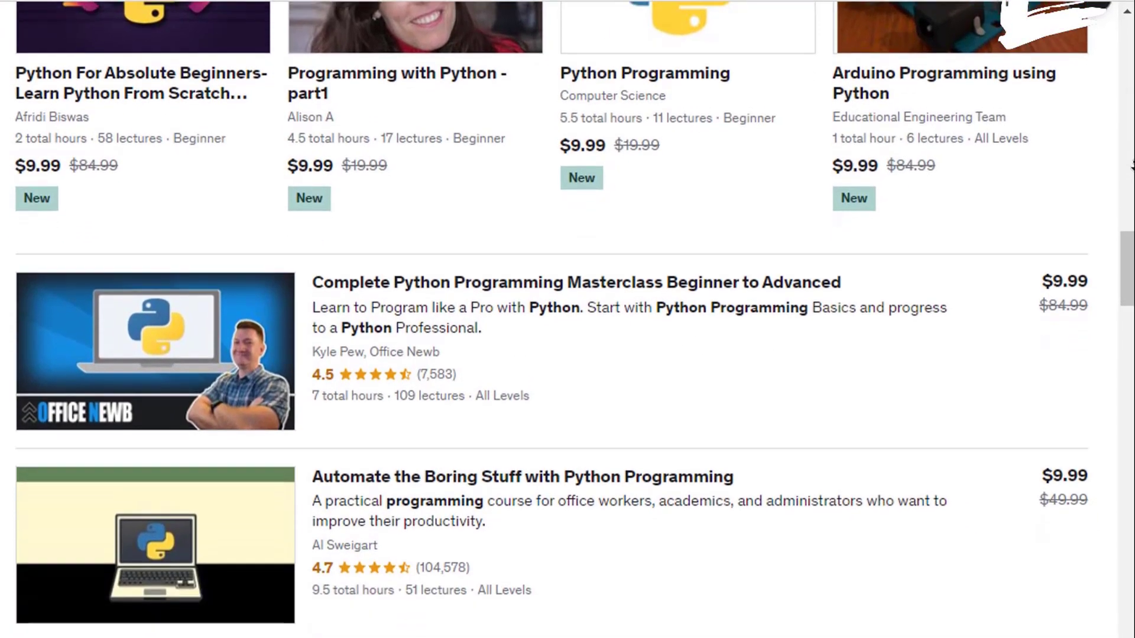
pyautogui.scroll(-7, 1130, 165)
pyautogui.scroll(-9, 1132, 165)
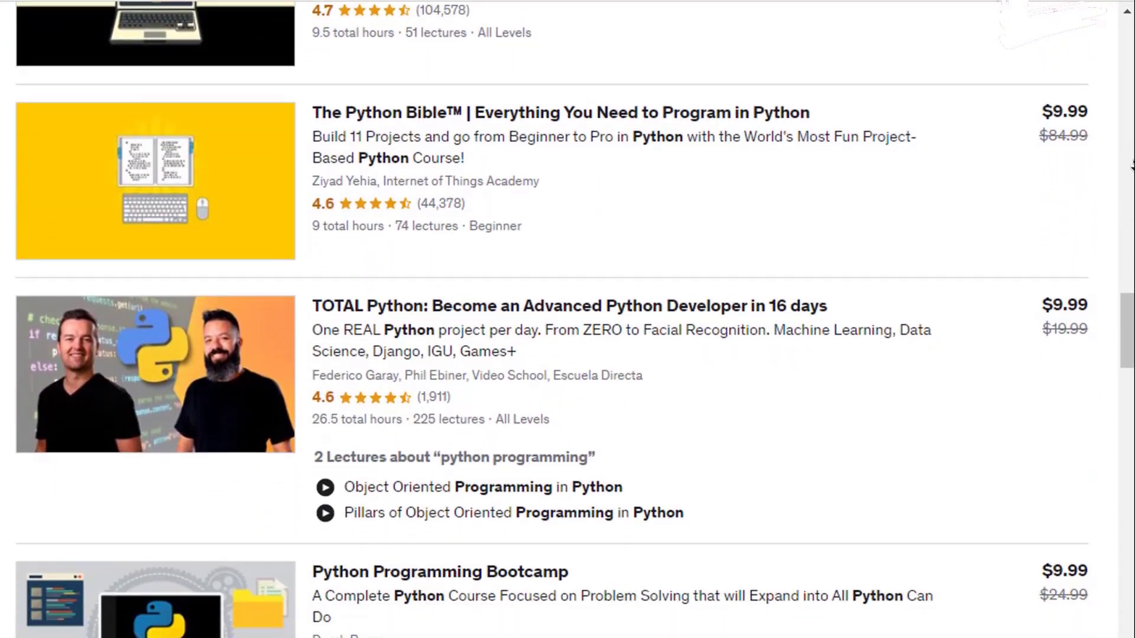
pyautogui.scroll(-8, 1131, 165)
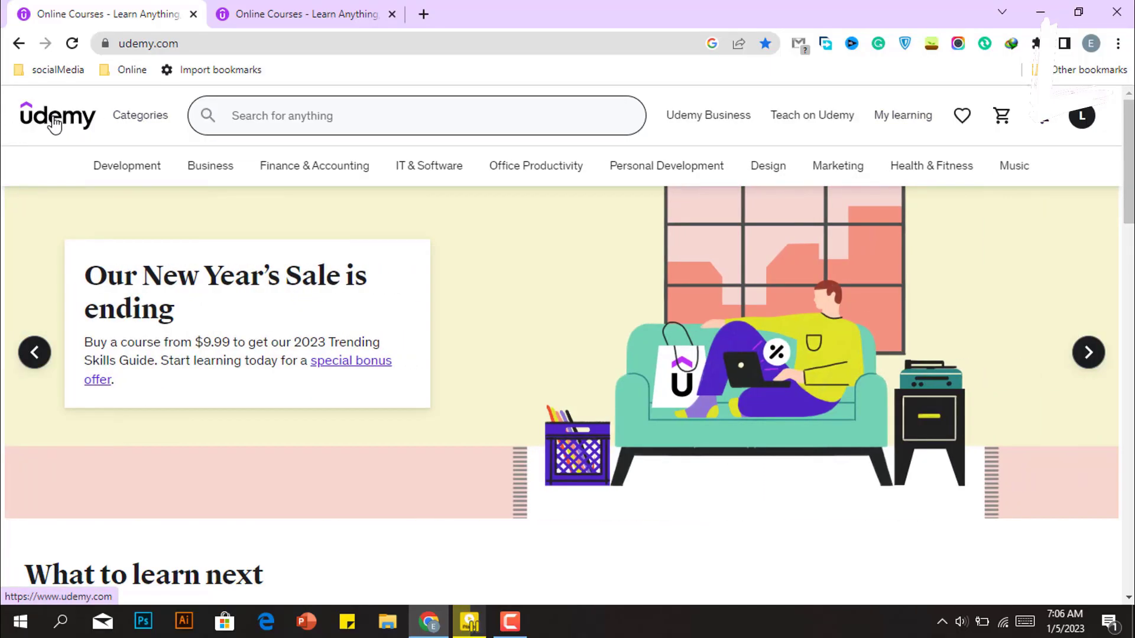
pyautogui.moveTo(130, 121)
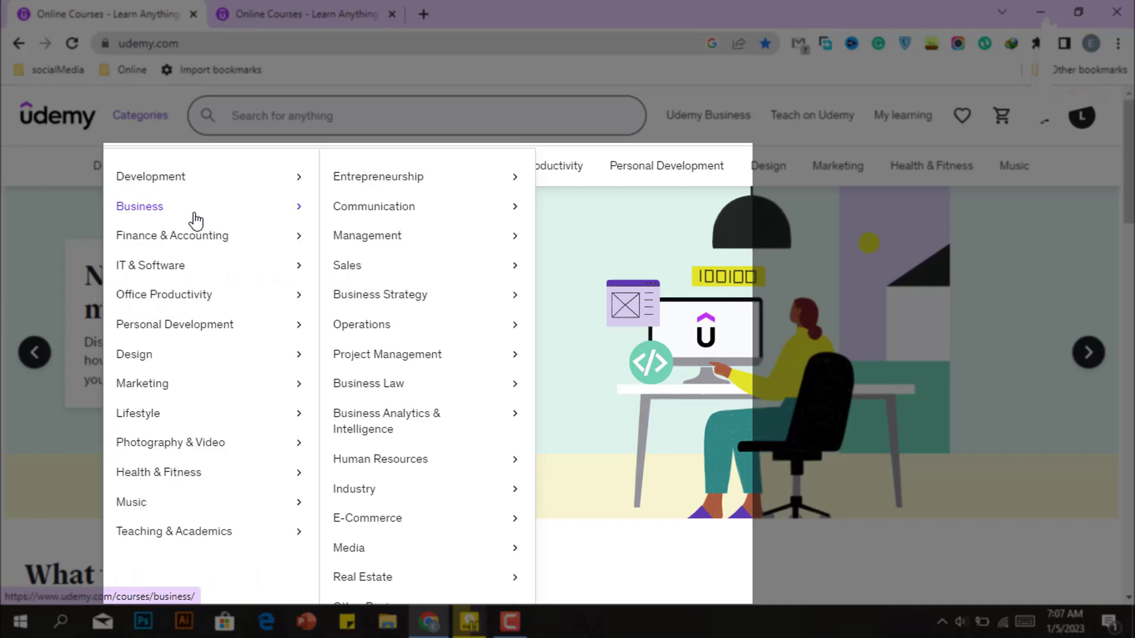
pyautogui.moveTo(193, 183)
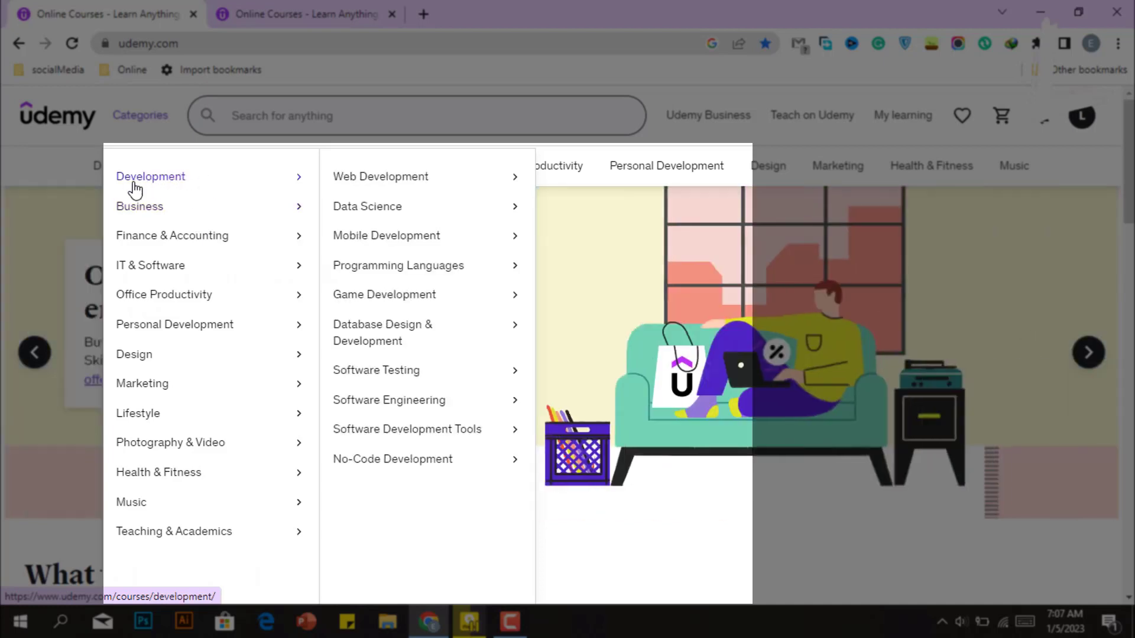
pyautogui.moveTo(388, 182)
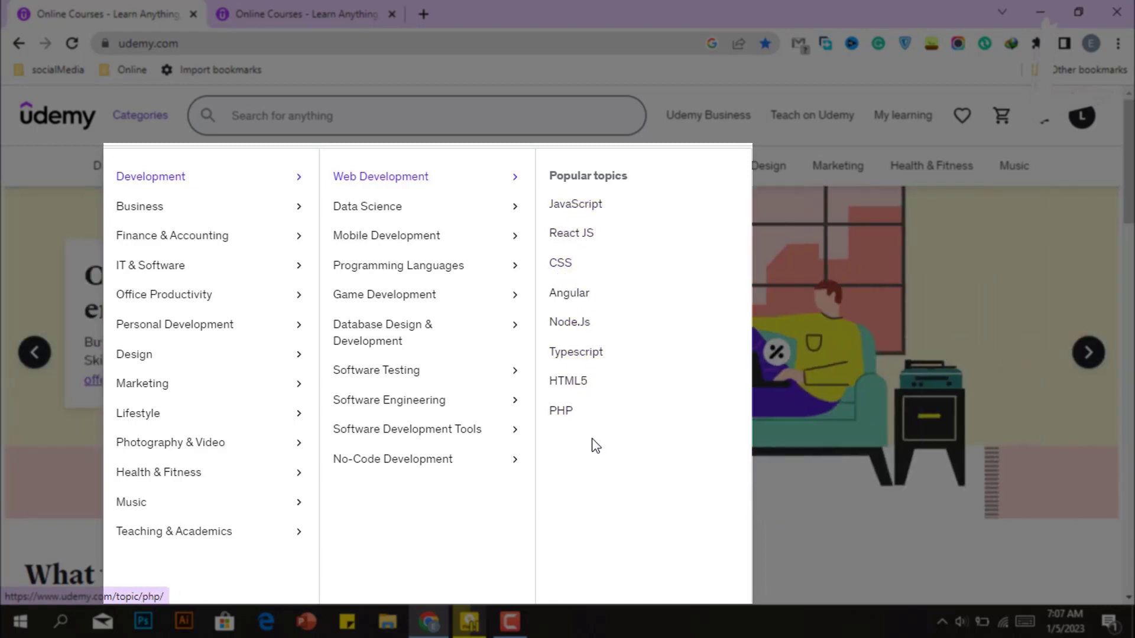
pyautogui.moveTo(473, 458)
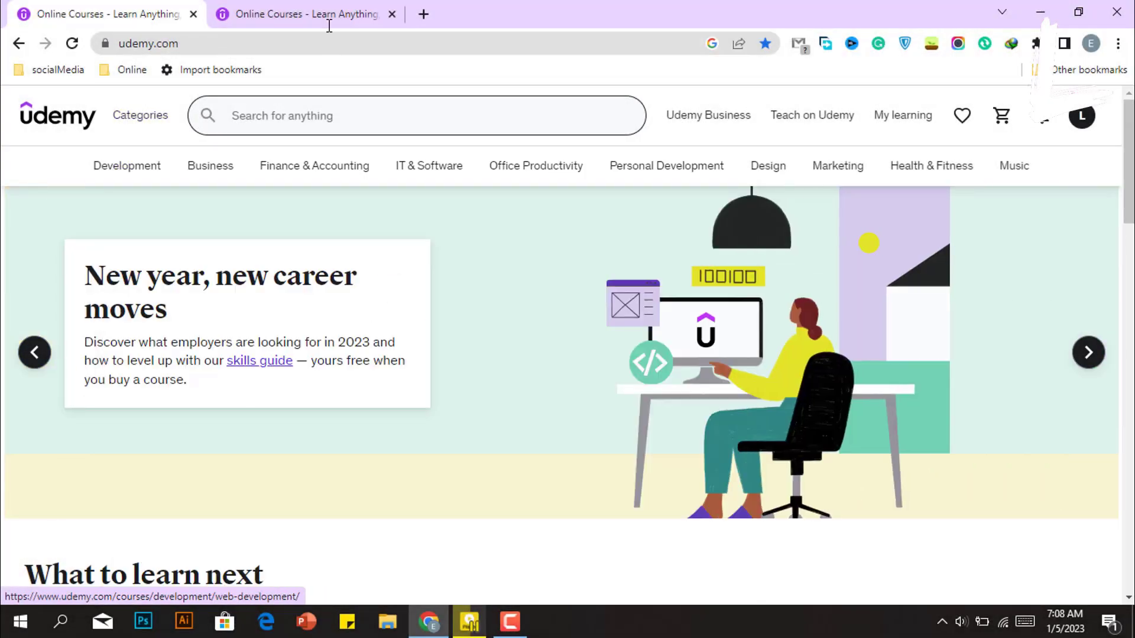
# Step: Replace CSS with Web Design as the topic on the marketplace insights page
pyautogui.click(321, 12)
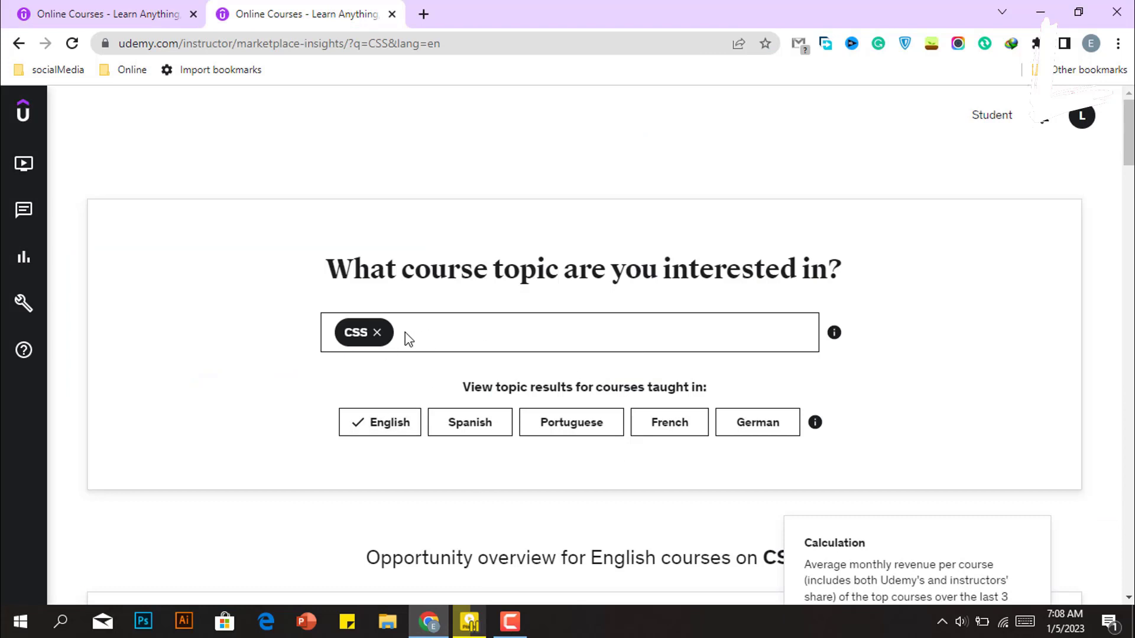
pyautogui.click(377, 332)
pyautogui.write('web design')
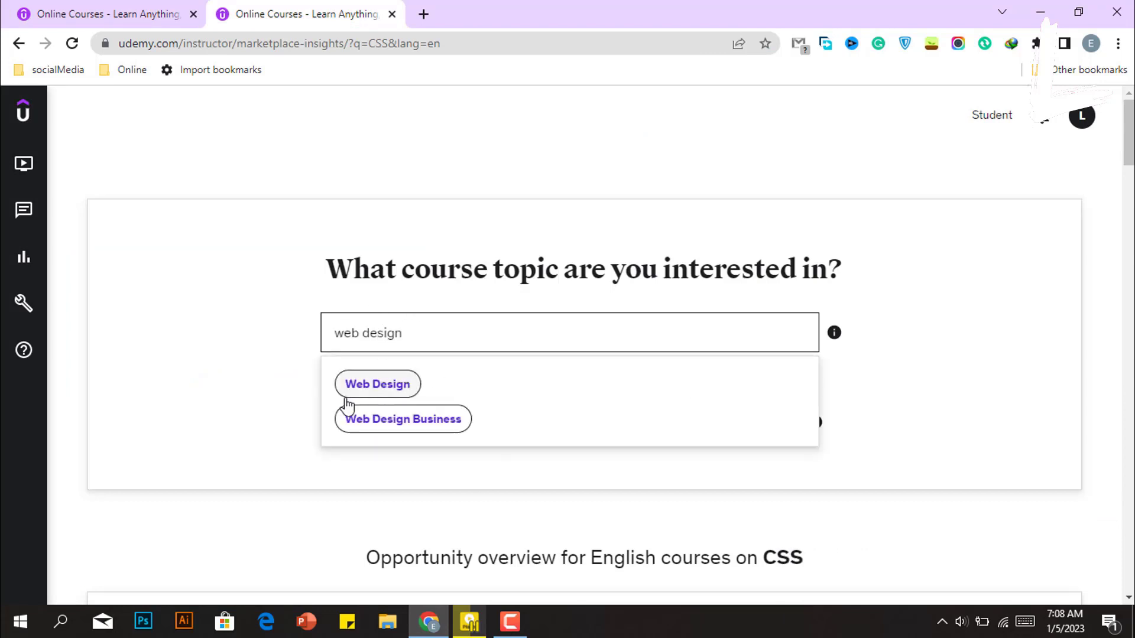
pyautogui.click(392, 385)
# Step: Review Web Design insights: 99th search-volume percentile and 4.8% conversion
pyautogui.scroll(-5, 577, 423)
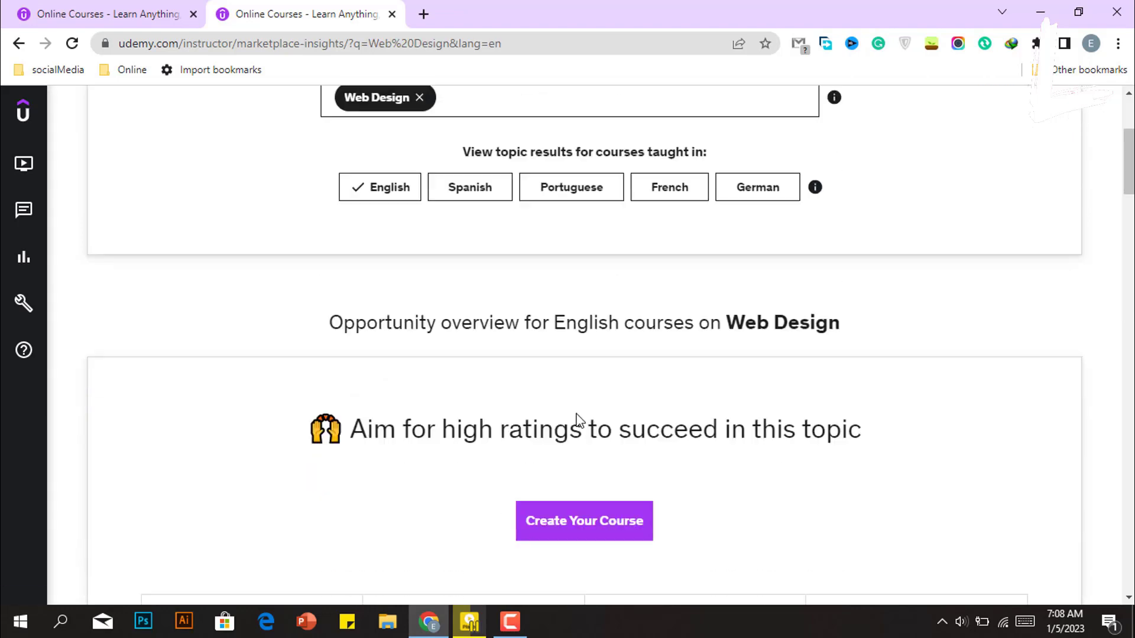
pyautogui.scroll(-1, 576, 414)
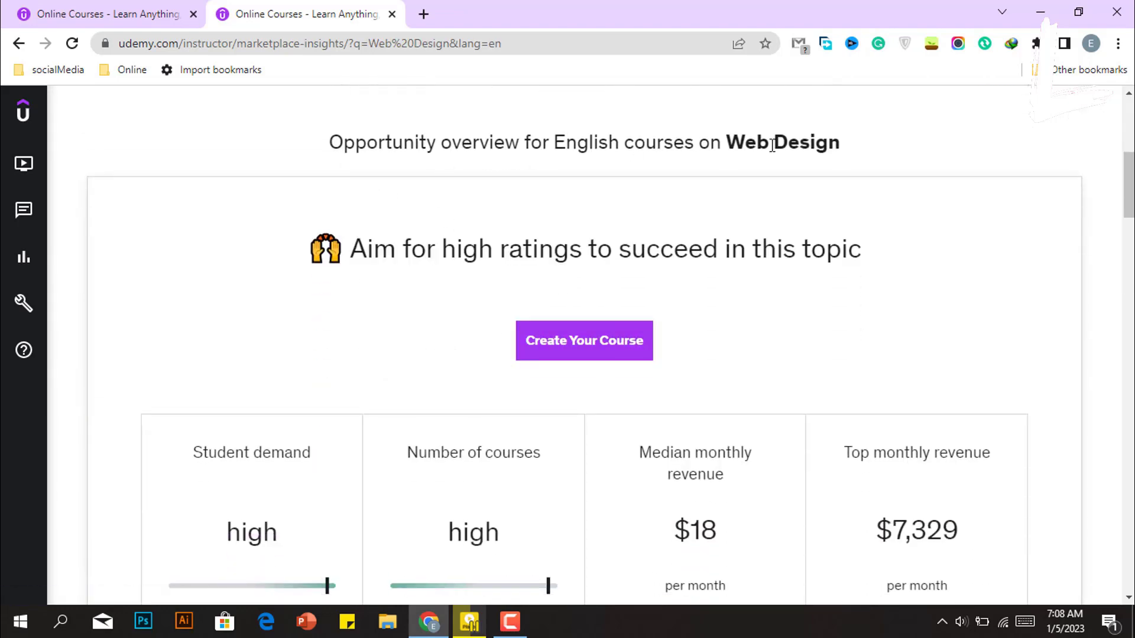
pyautogui.moveTo(920, 529)
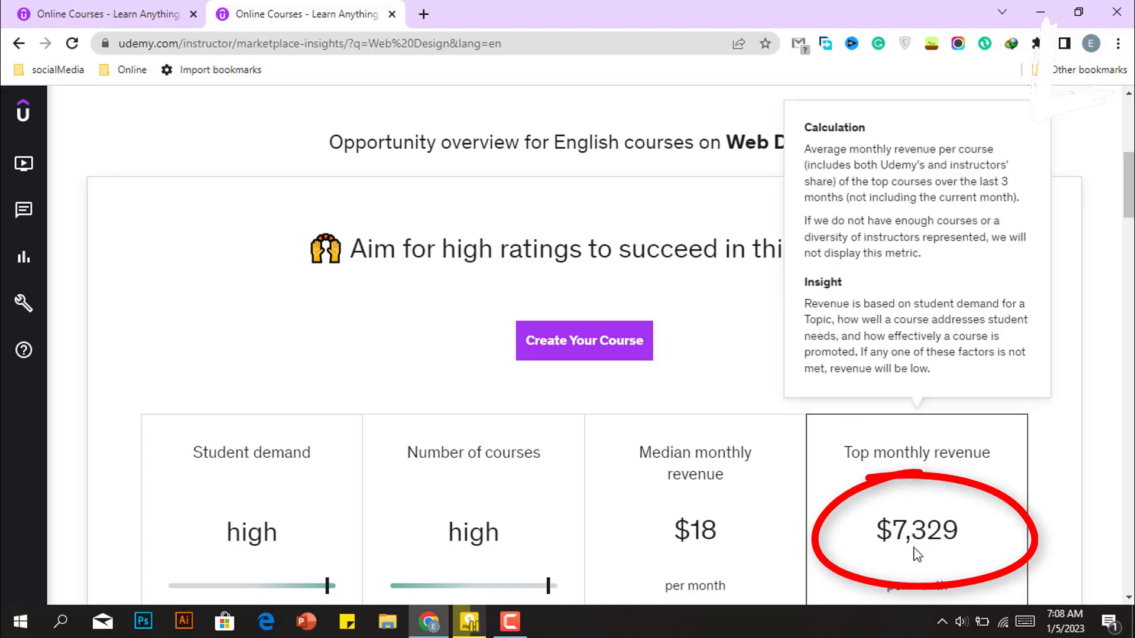
pyautogui.scroll(-3, 266, 349)
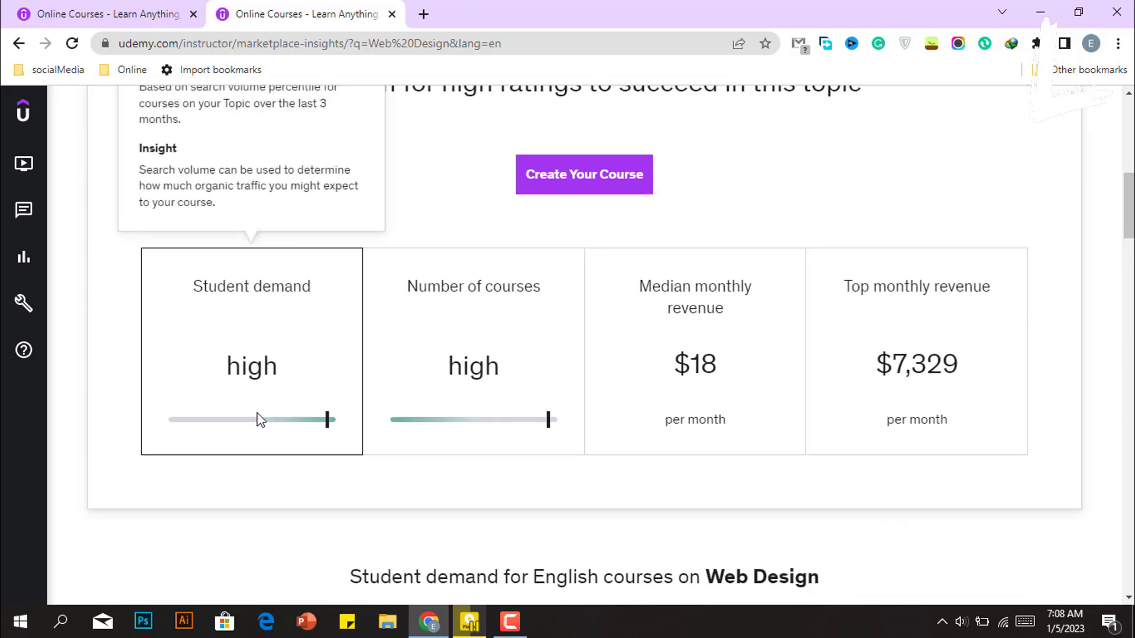
pyautogui.scroll(-9, 266, 366)
pyautogui.scroll(2, 275, 269)
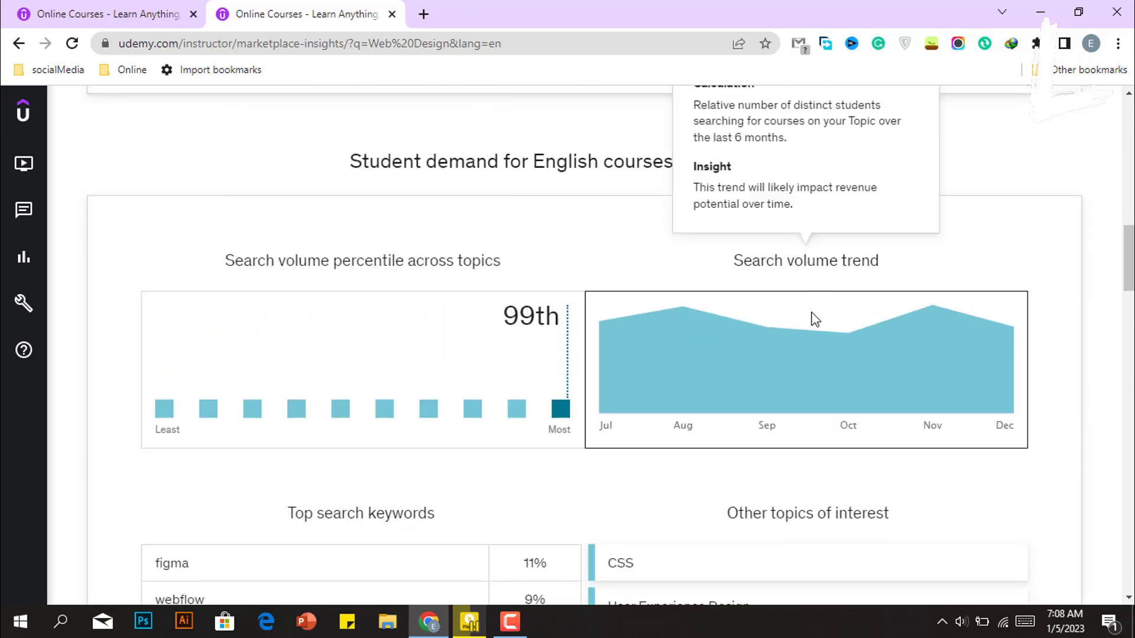
pyautogui.scroll(2, 770, 378)
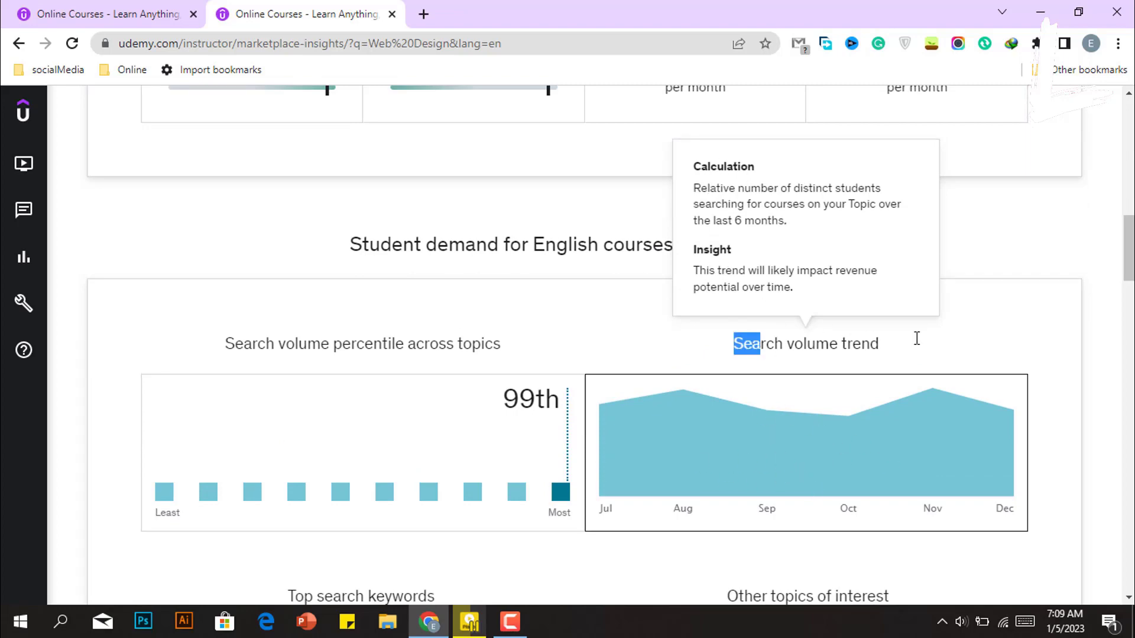
pyautogui.moveTo(916, 338); pyautogui.dragTo(914, 342)
pyautogui.scroll(-7, 669, 368)
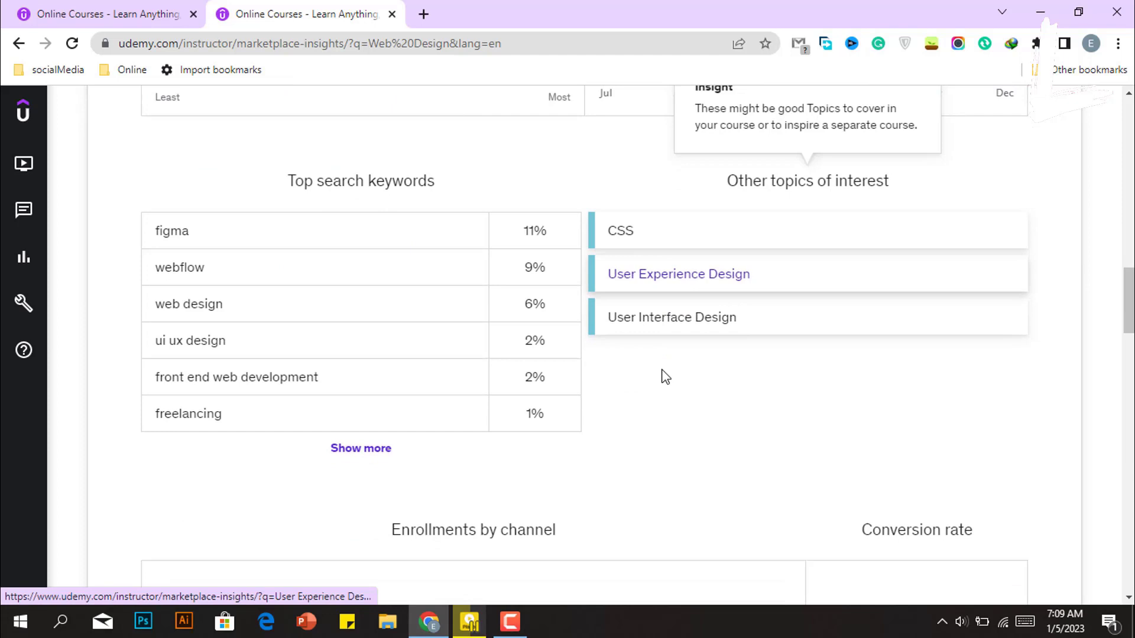
pyautogui.scroll(1, 786, 225)
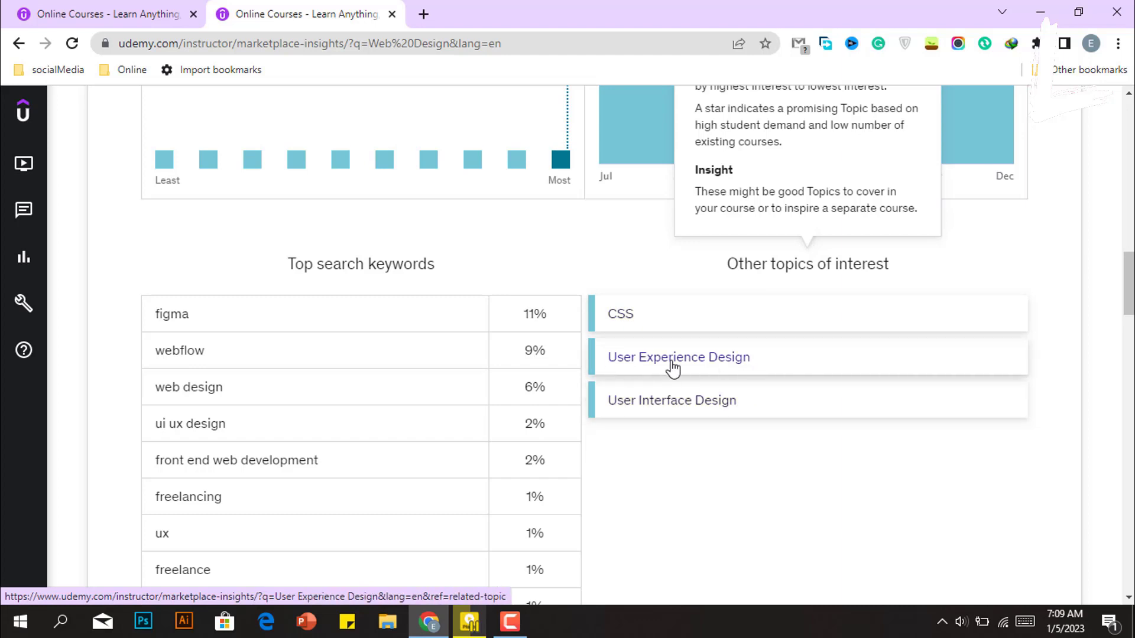
pyautogui.scroll(-8, 688, 358)
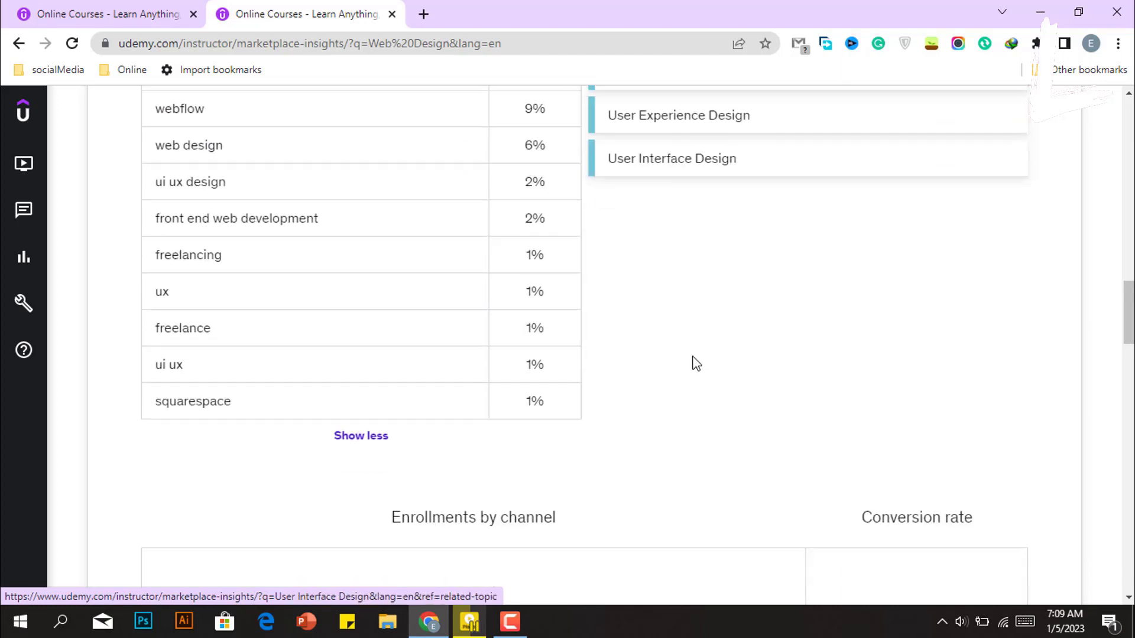
pyautogui.moveTo(927, 286)
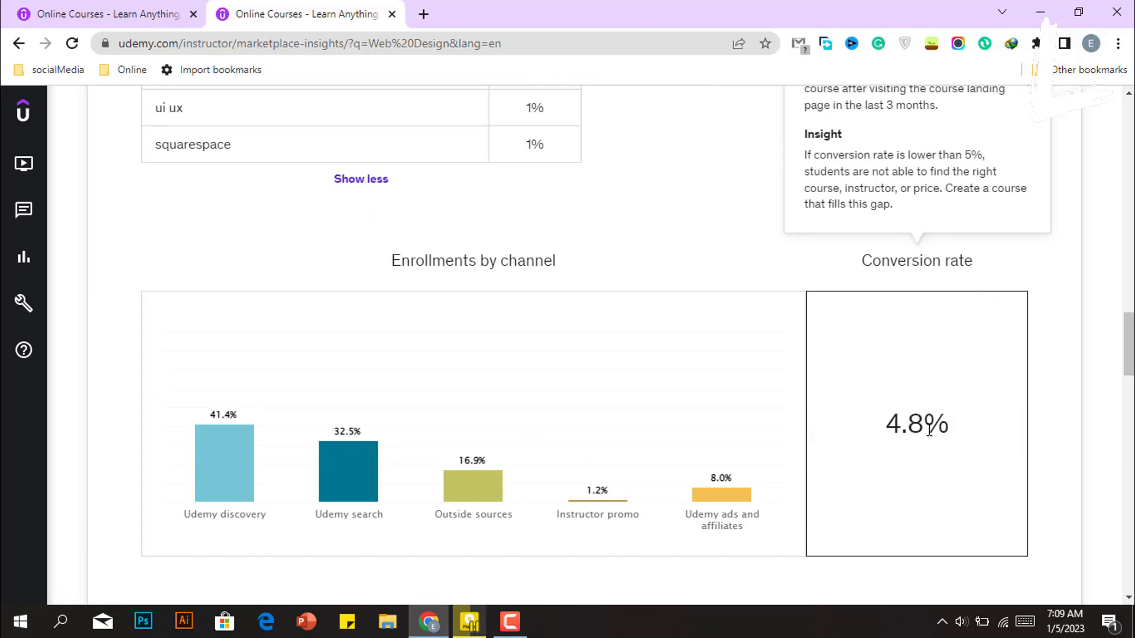
# Step: Scan Web Design keywords and top earners, then open a top-earning course page
pyautogui.scroll(3, 939, 433)
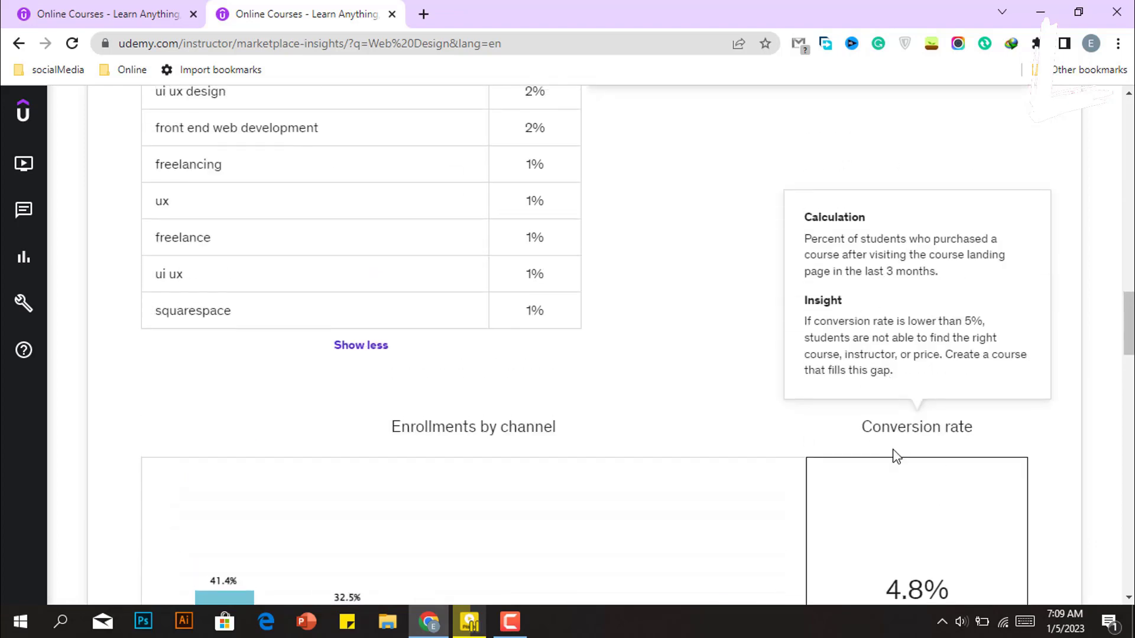
pyautogui.scroll(-3, 818, 248)
pyautogui.scroll(-10, 782, 405)
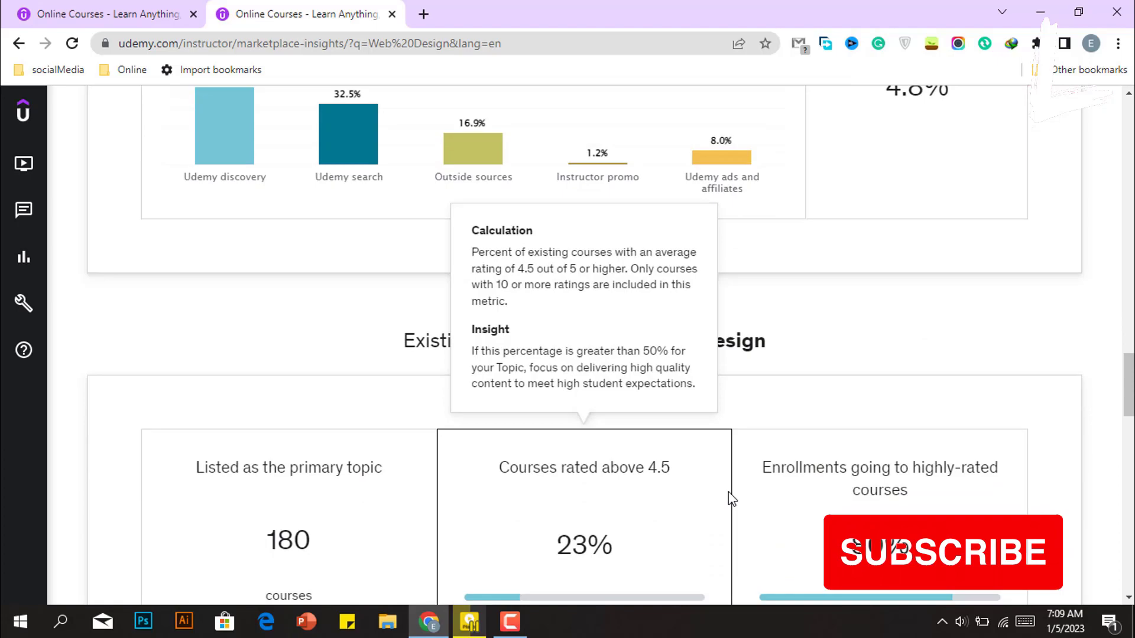
pyautogui.scroll(-8, 567, 195)
pyautogui.scroll(10, 631, 251)
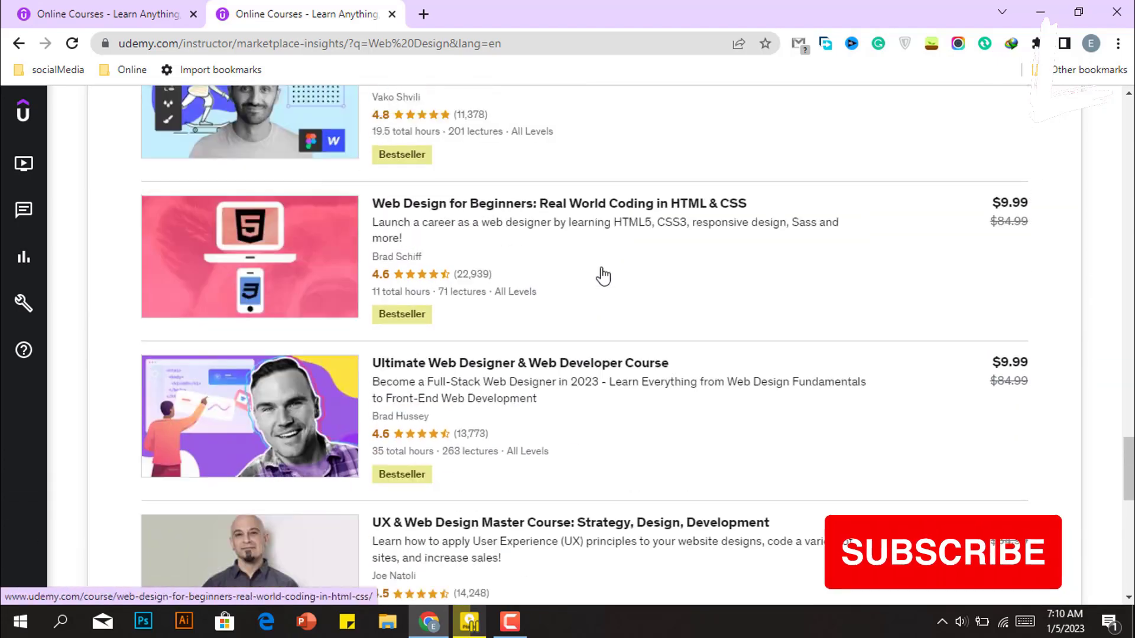
pyautogui.scroll(-4, 524, 400)
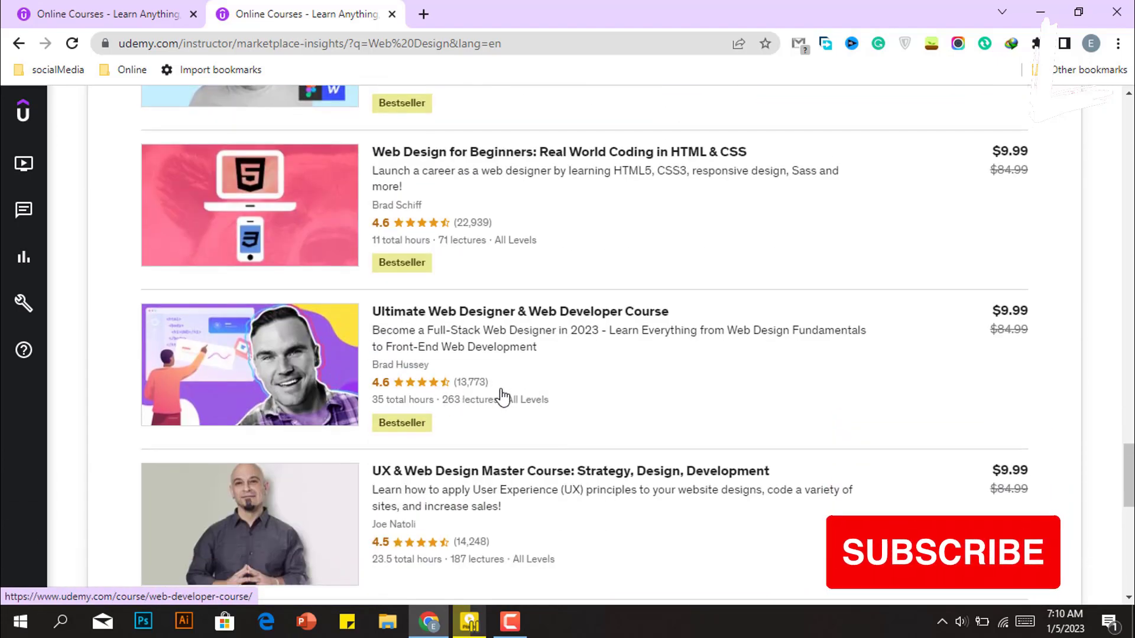
pyautogui.scroll(2, 505, 397)
pyautogui.scroll(2, 502, 404)
pyautogui.click(470, 241)
pyautogui.scroll(-4, 440, 272)
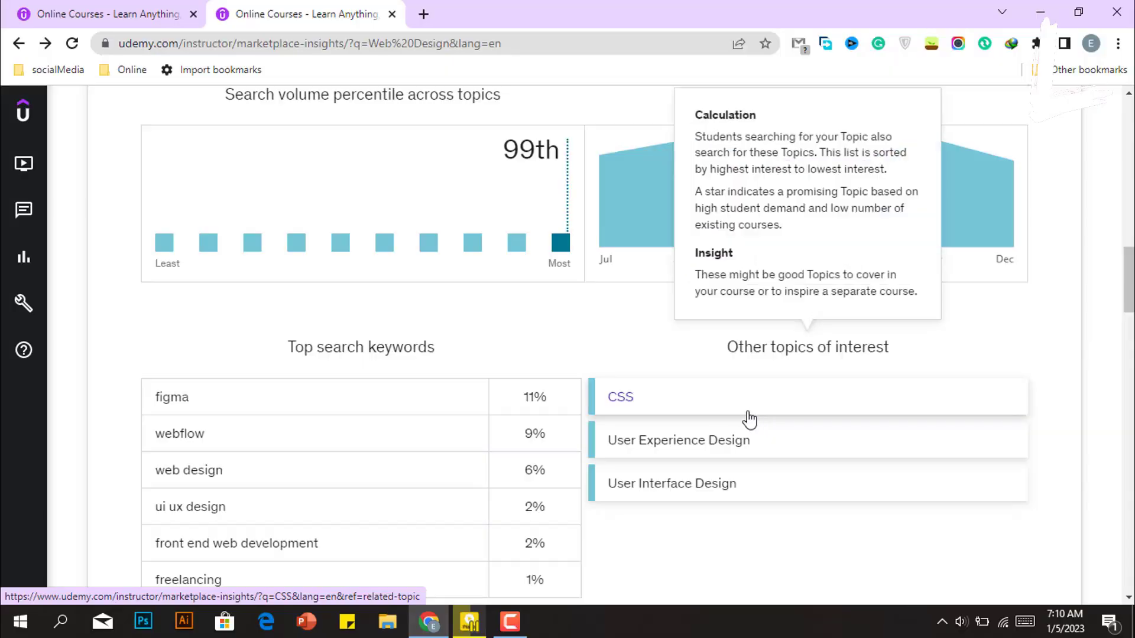
pyautogui.click(616, 317)
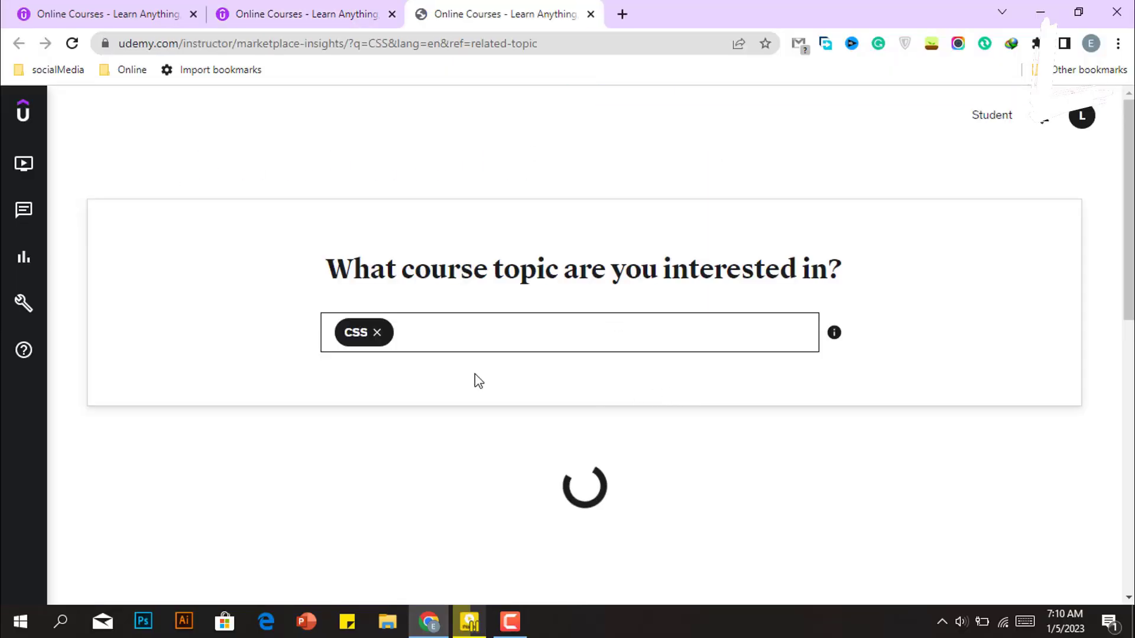
pyautogui.scroll(-8, 449, 349)
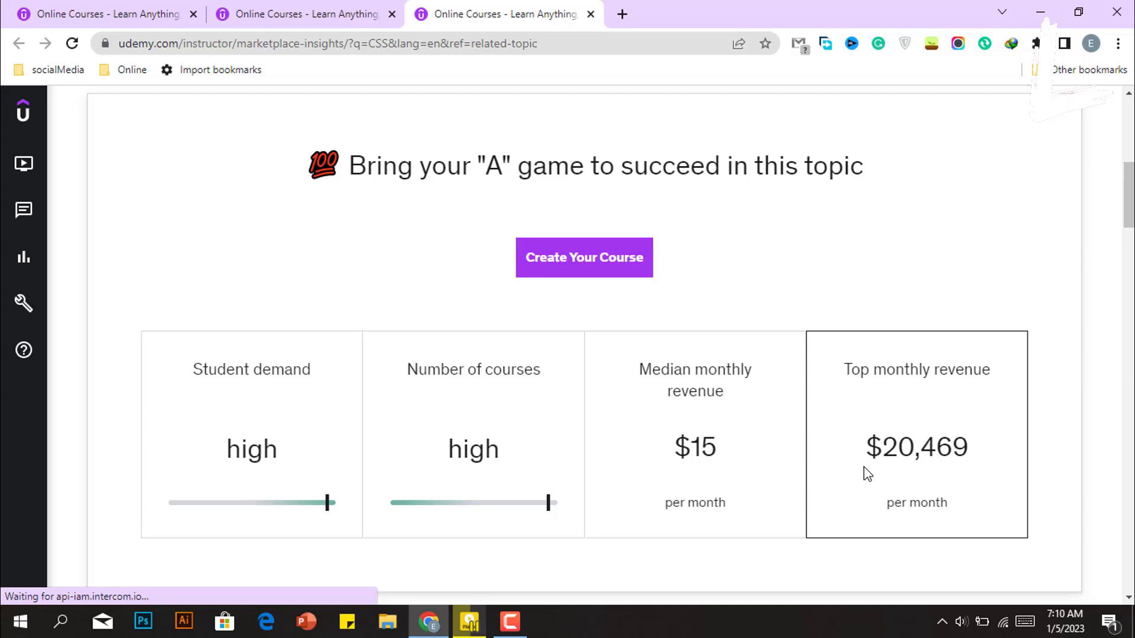
pyautogui.moveTo(871, 456)
pyautogui.moveTo(867, 448)
pyautogui.mouseDown()
pyautogui.moveTo(973, 452)
pyautogui.moveTo(906, 457)
pyautogui.moveTo(976, 477)
pyautogui.mouseUp()
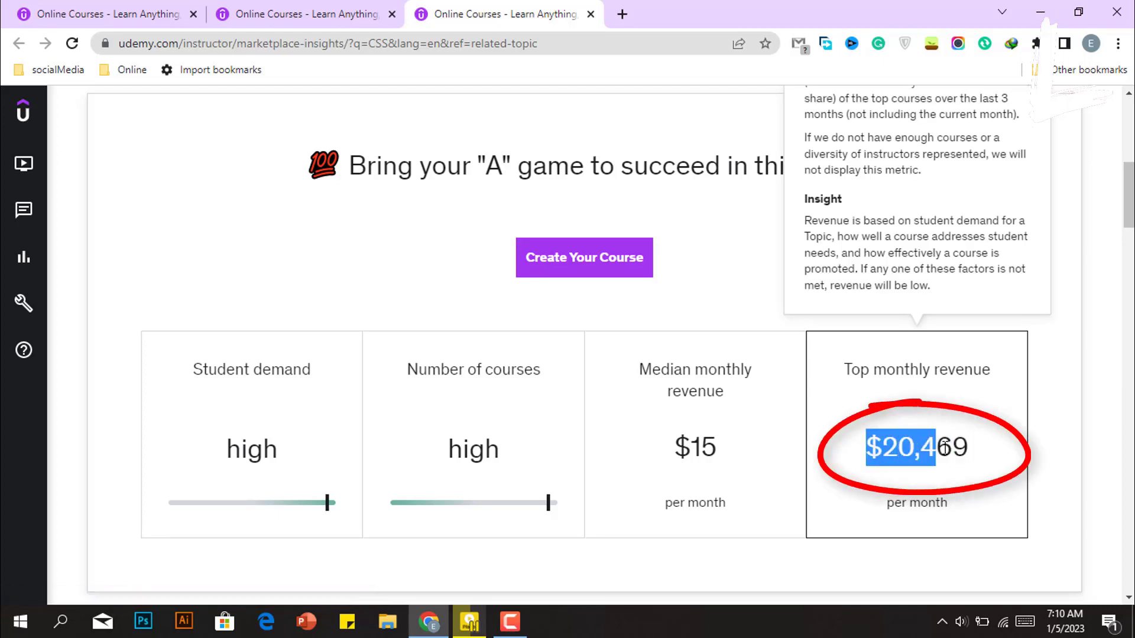
pyautogui.scroll(2, 975, 473)
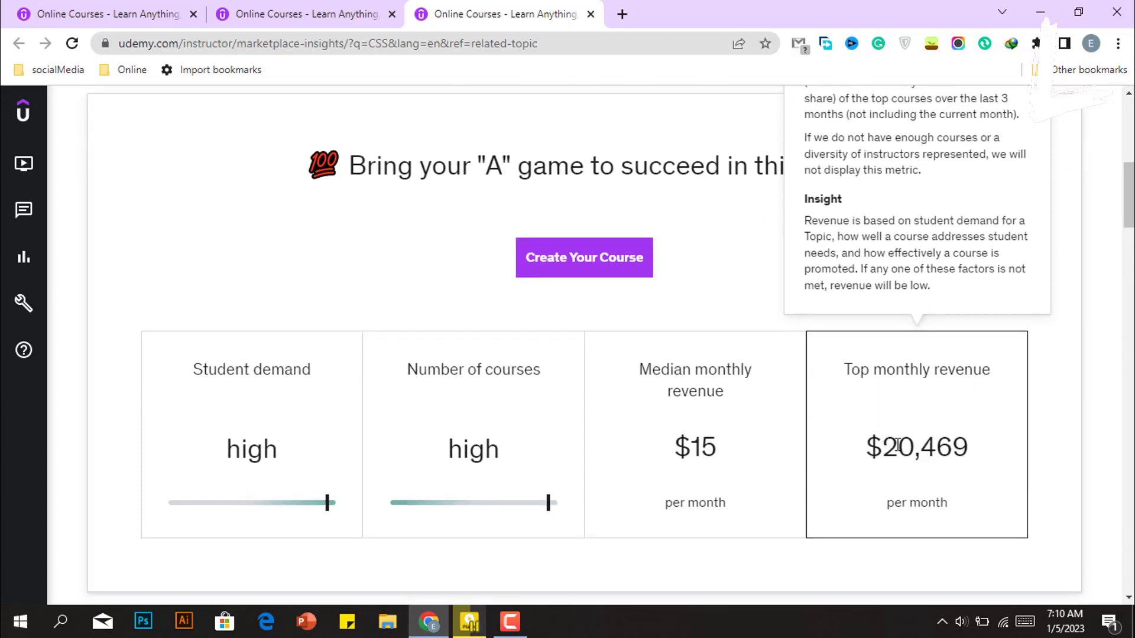
pyautogui.scroll(1, 975, 466)
pyautogui.scroll(-10, 937, 444)
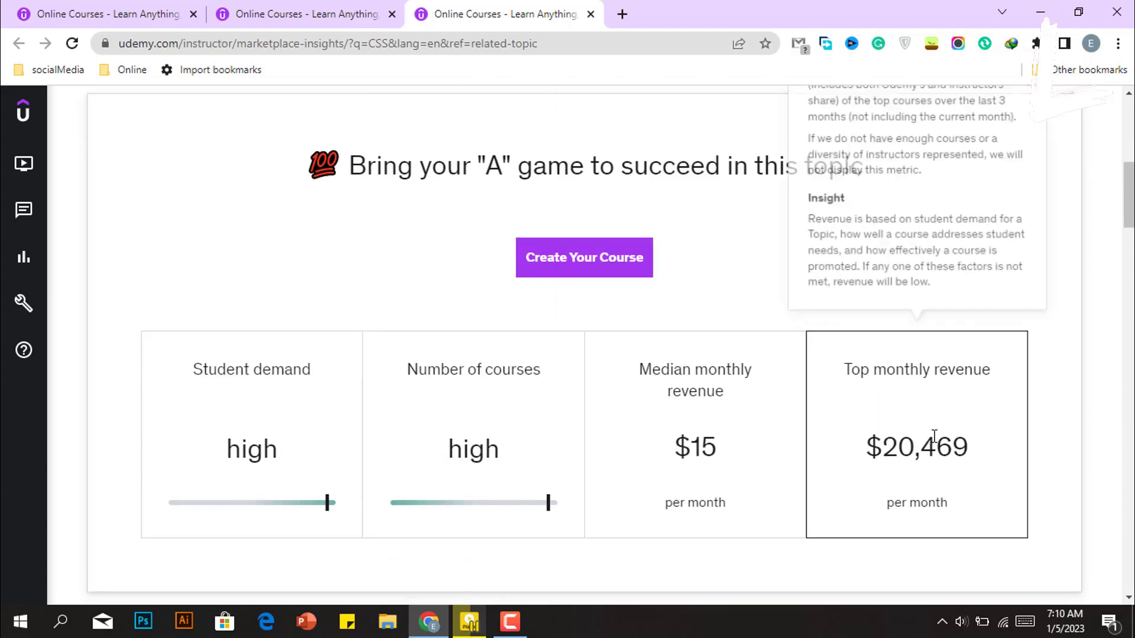
pyautogui.scroll(-7, 904, 461)
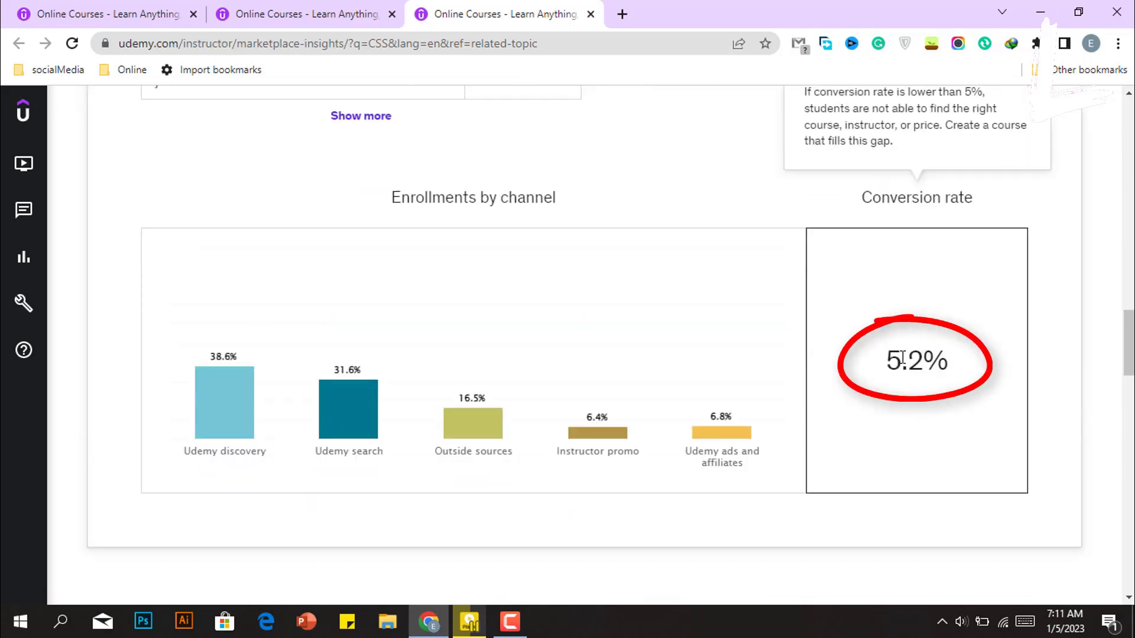
pyautogui.scroll(1, 922, 362)
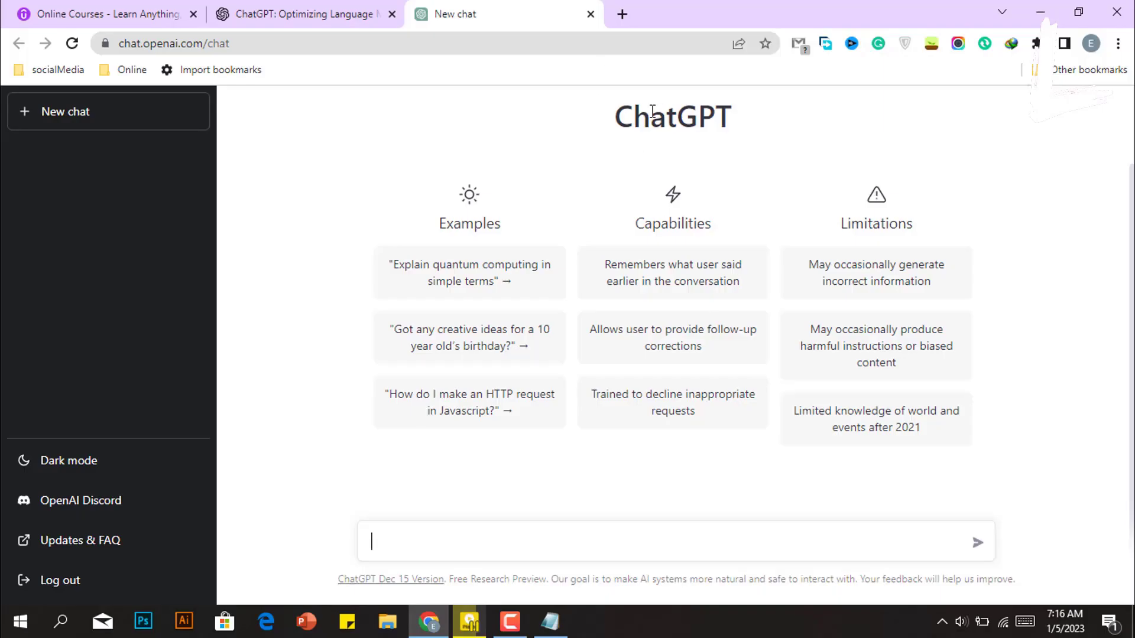
# Step: Paste the course-outline prompt template with the topic "CSS" and send it to ChatGPT
pyautogui.moveTo(616, 116); pyautogui.dragTo(736, 114)
pyautogui.click(769, 145)
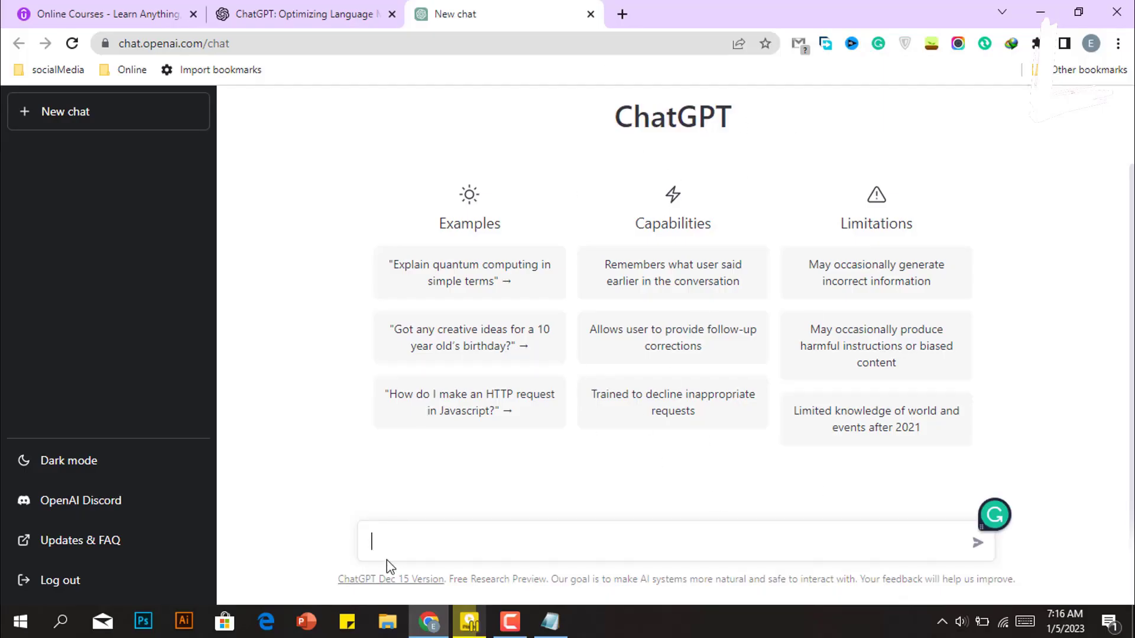
pyautogui.write('Write a detailed outline for an online course on {Topic}')
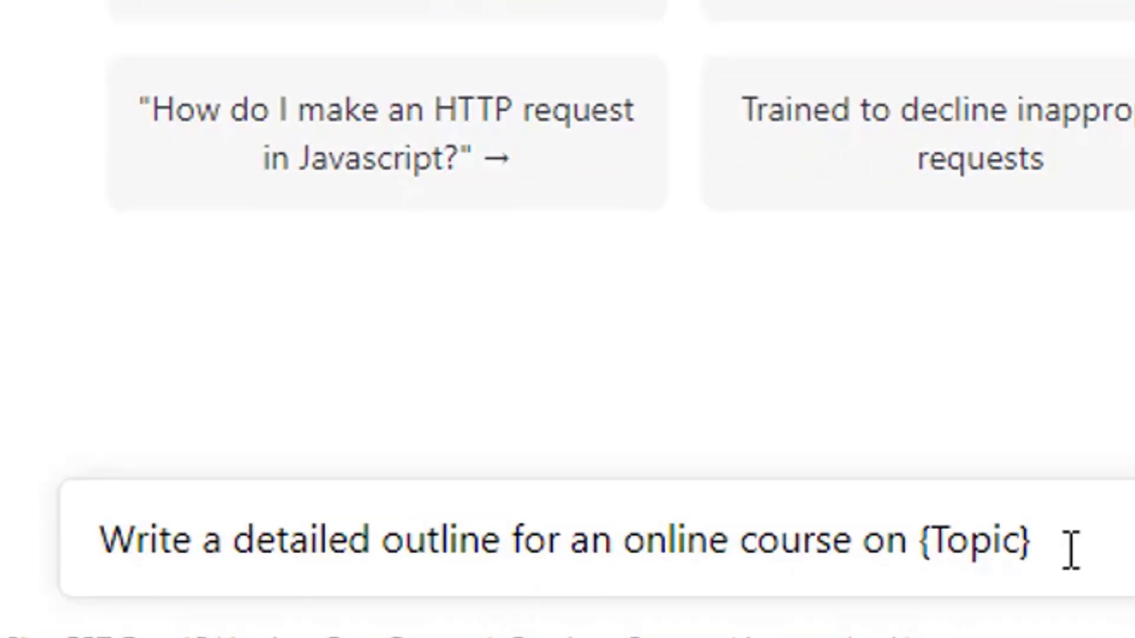
pyautogui.moveTo(1022, 541); pyautogui.dragTo(915, 535)
pyautogui.press('BackSpace')
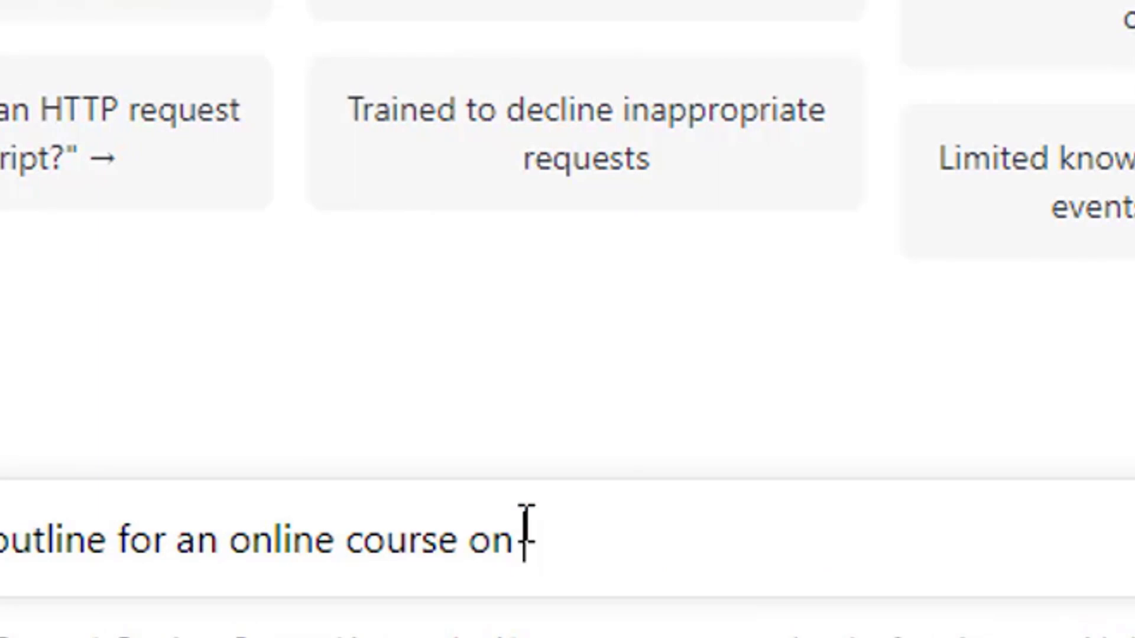
pyautogui.write('""')
pyautogui.press('Left')
pyautogui.write('CSS')
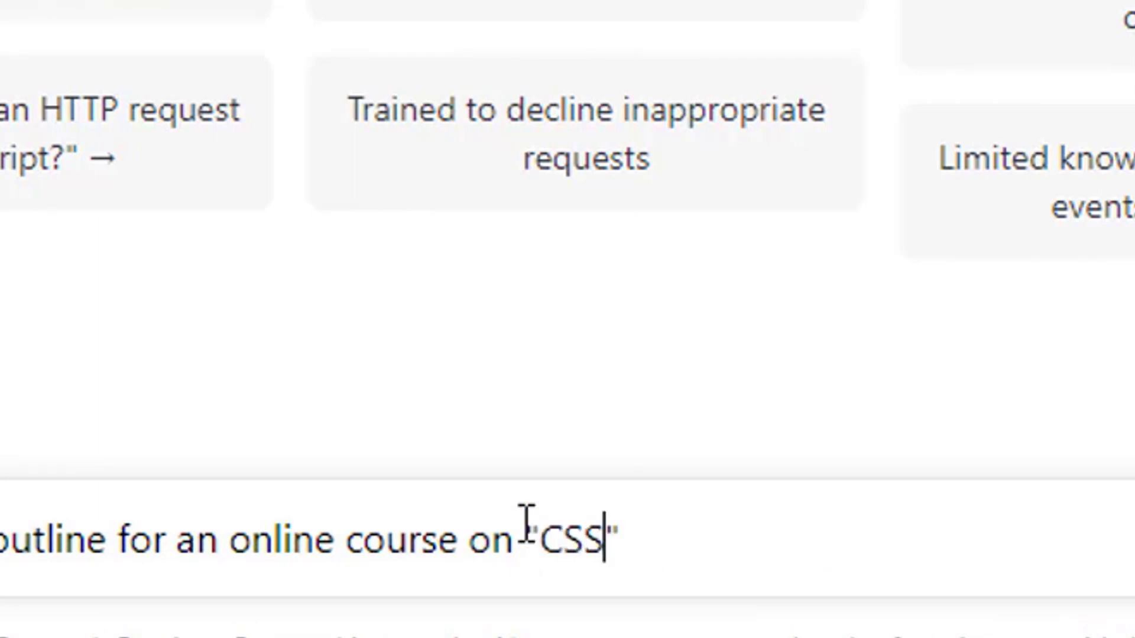
pyautogui.click(678, 539)
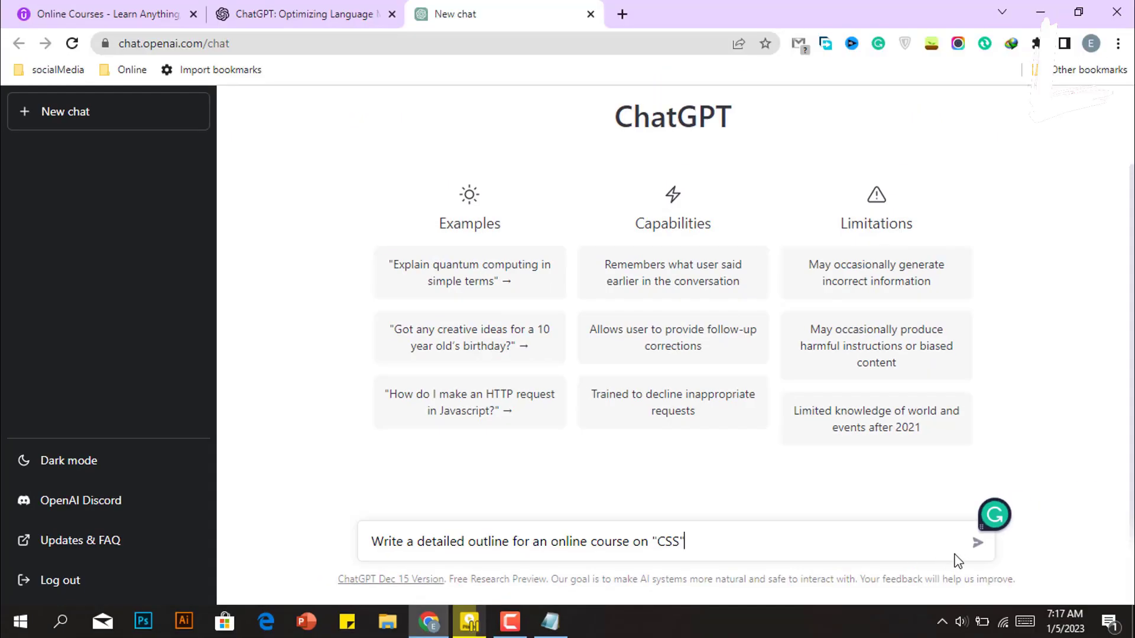
pyautogui.click(975, 545)
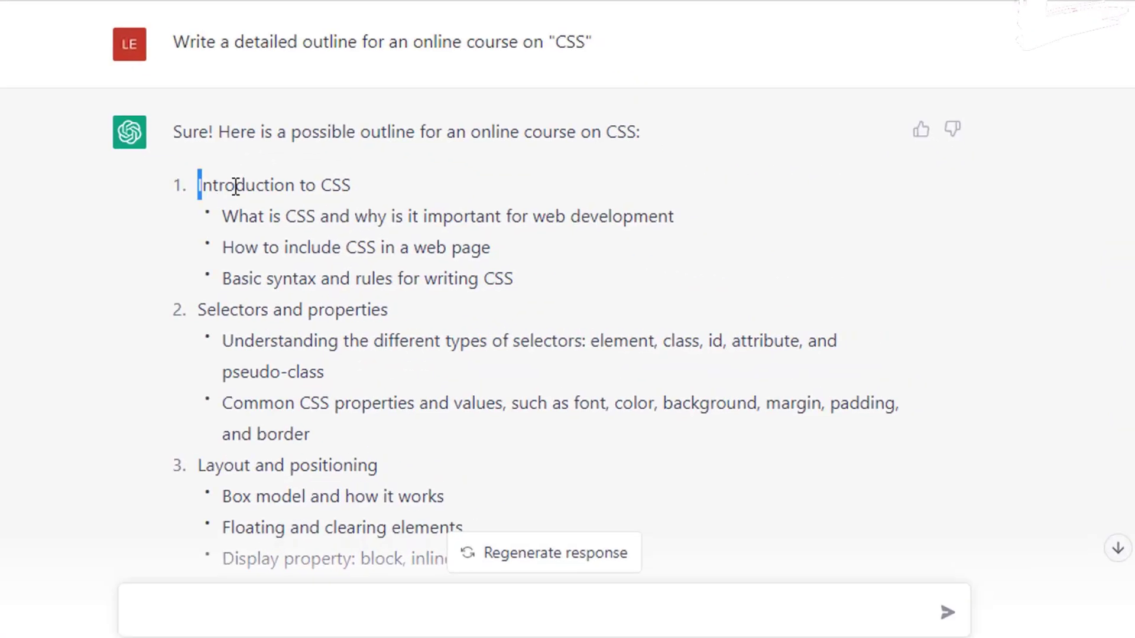
# Step: Read through the generated CSS outline, starting from the Introduction to CSS section
pyautogui.moveTo(183, 183); pyautogui.dragTo(338, 184)
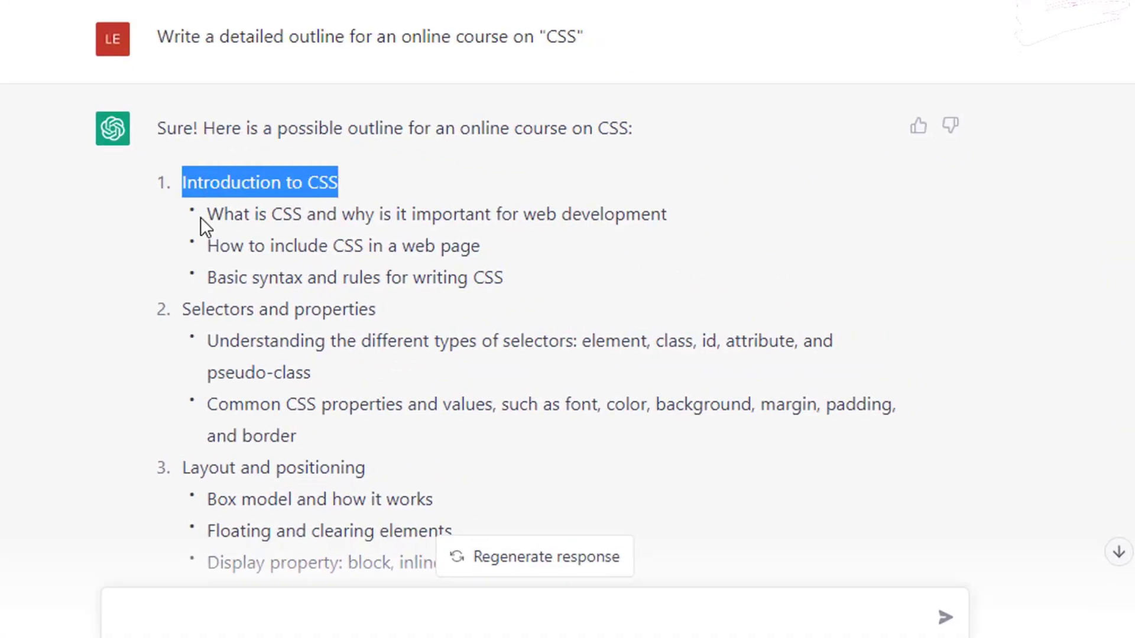
pyautogui.doubleClick(228, 309)
pyautogui.doubleClick(319, 310)
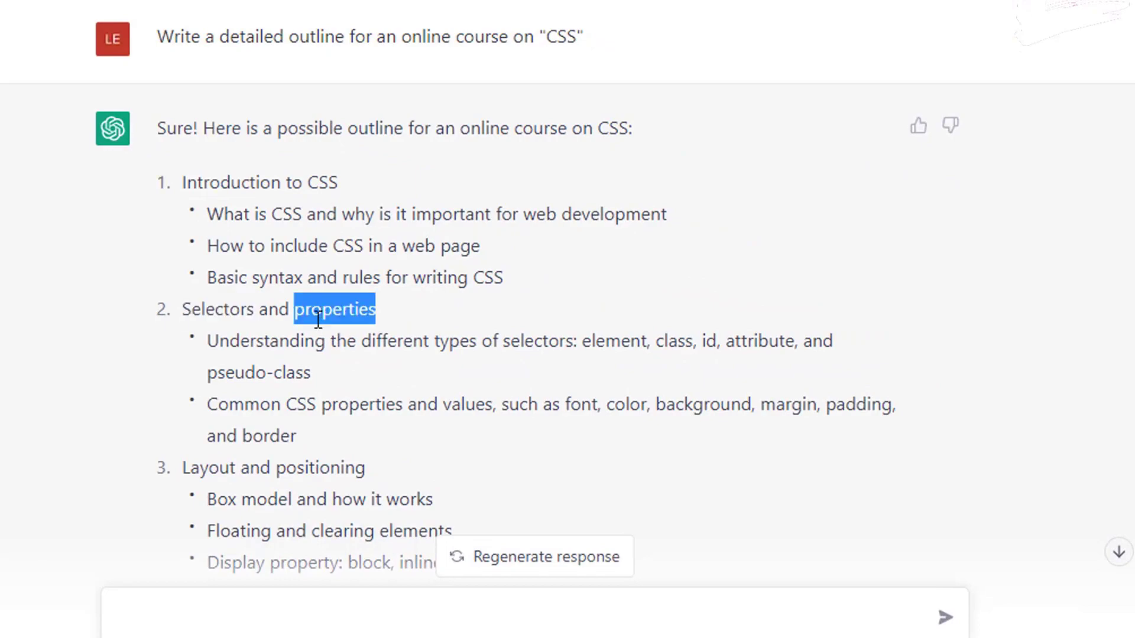
pyautogui.doubleClick(257, 343)
pyautogui.click(356, 338)
pyautogui.scroll(-12, 669, 349)
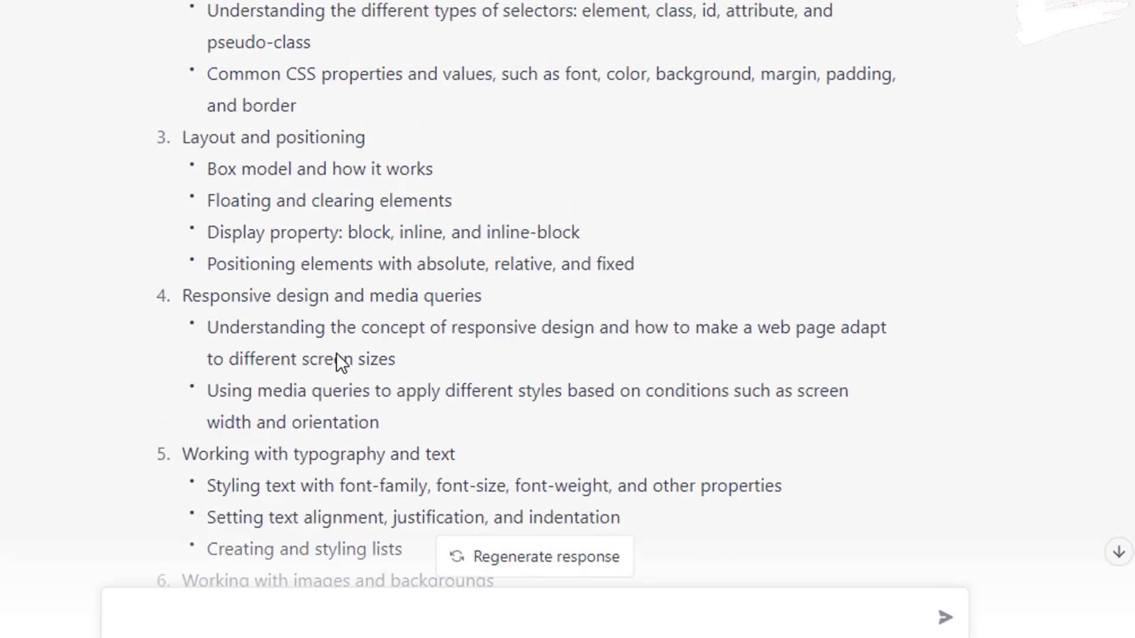
pyautogui.scroll(15, 406, 364)
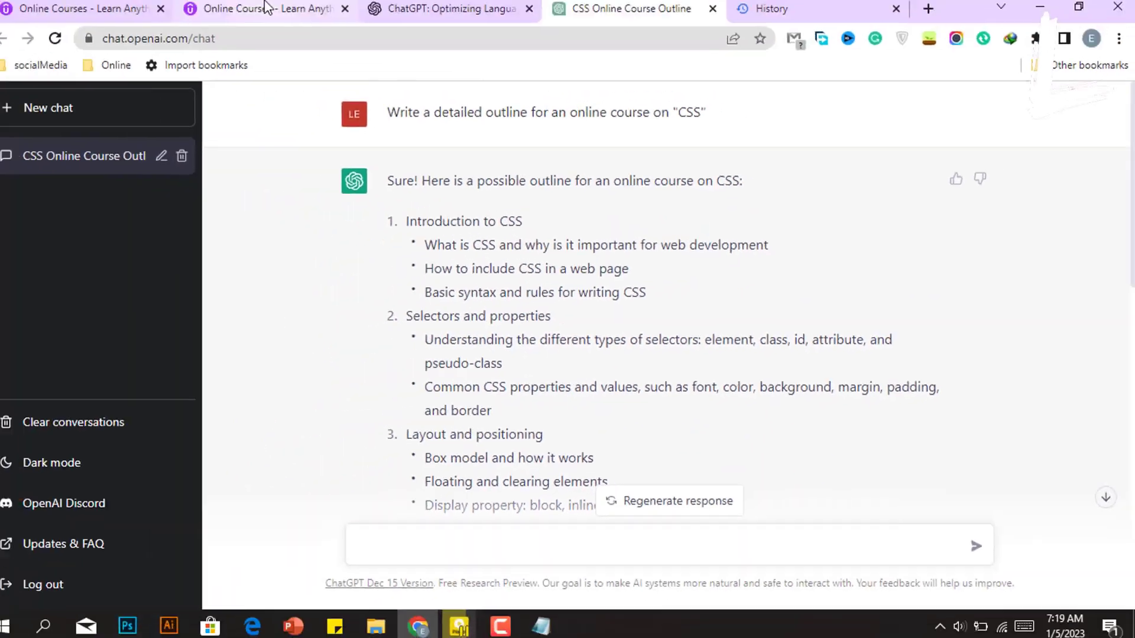
# Step: Open CSS - The Complete Guide 2023 from the Udemy results and view its course content
pyautogui.click(263, 13)
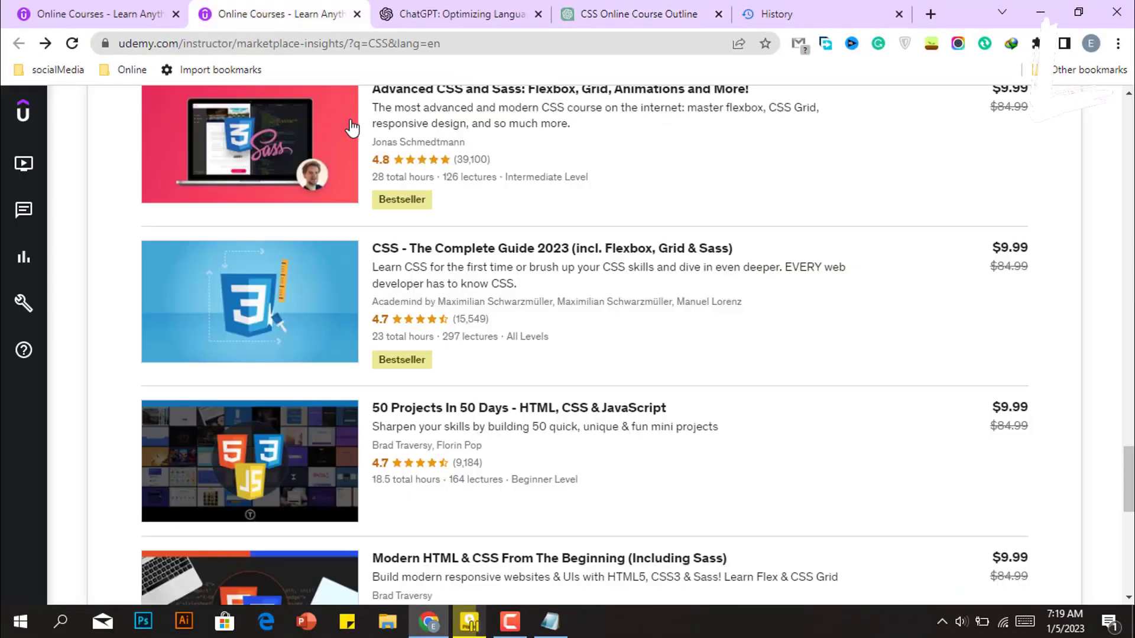
pyautogui.click(420, 251)
pyautogui.scroll(-20, 396, 263)
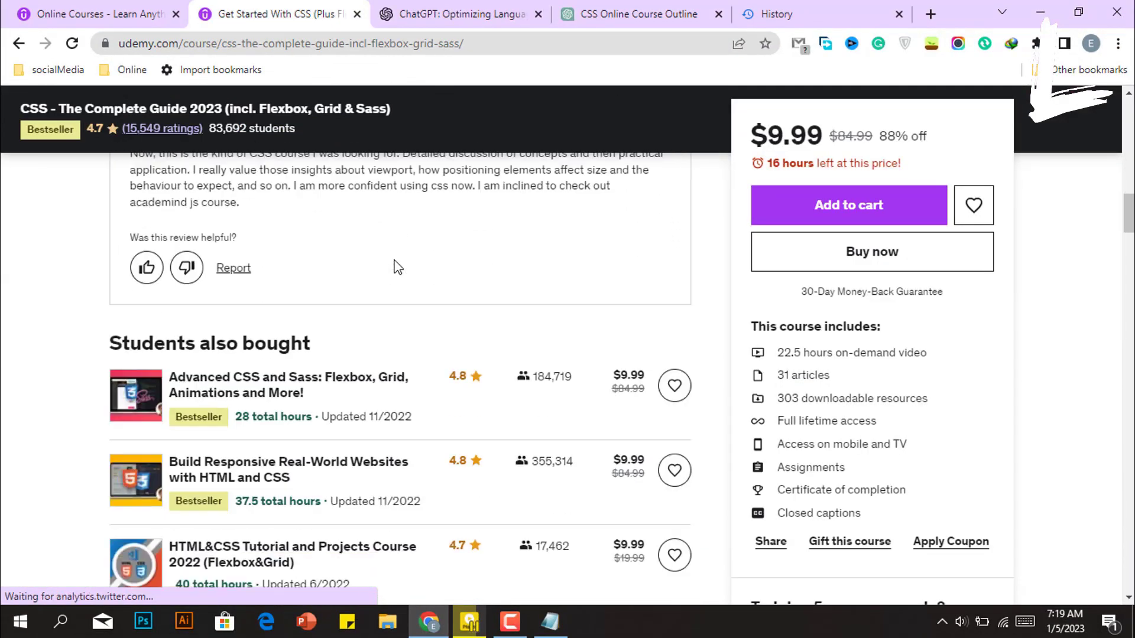
pyautogui.scroll(-12, 394, 269)
pyautogui.scroll(1, 236, 237)
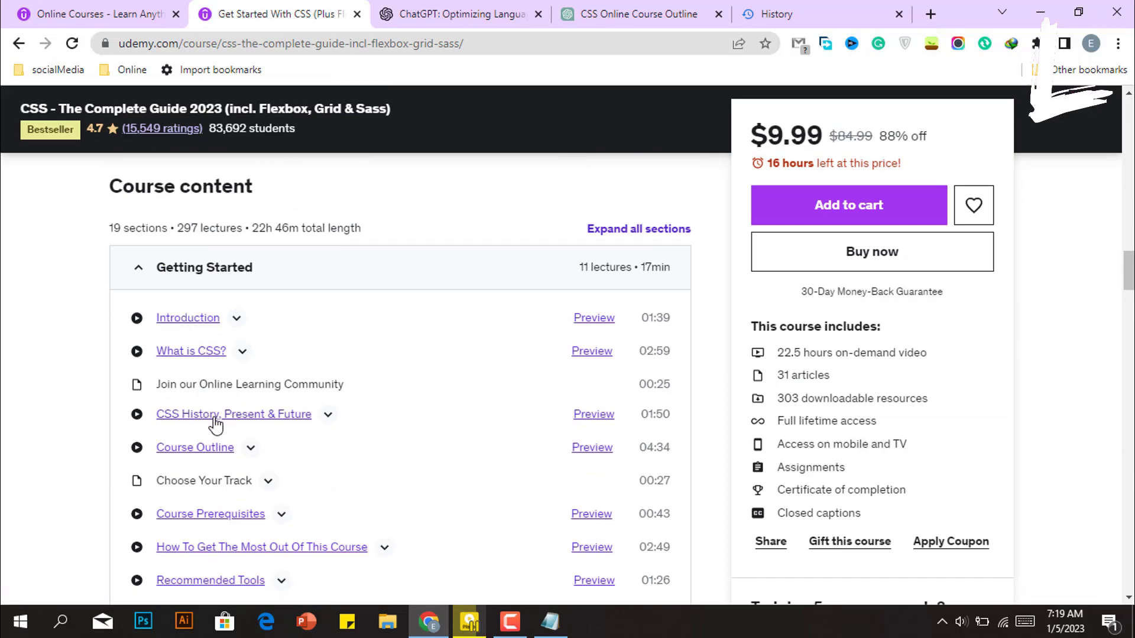
# Step: Go back to the ChatGPT CSS course outline and scroll through it
pyautogui.click(586, 16)
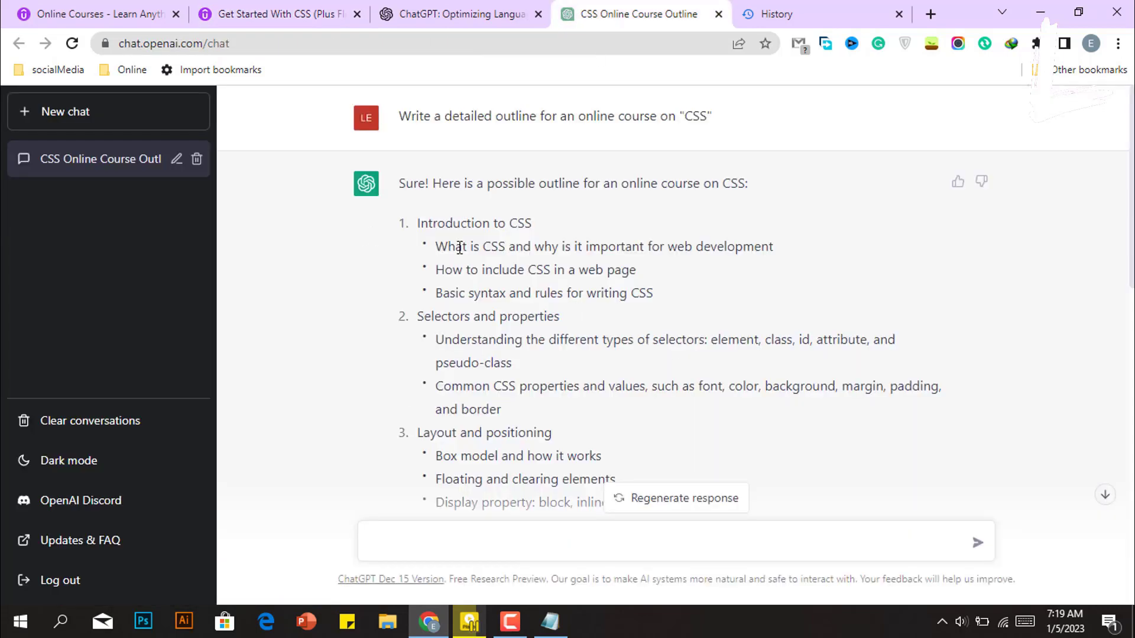
pyautogui.scroll(-10, 654, 331)
pyautogui.scroll(10, 609, 331)
# Step: Paste the lesson-script prompt and replace {Lesson Name} with "What is CSS"
pyautogui.scroll(-6, 658, 245)
pyautogui.scroll(6, 615, 351)
pyautogui.write('Write a complete script for a lesson on {Lesson Name} and explain everything')
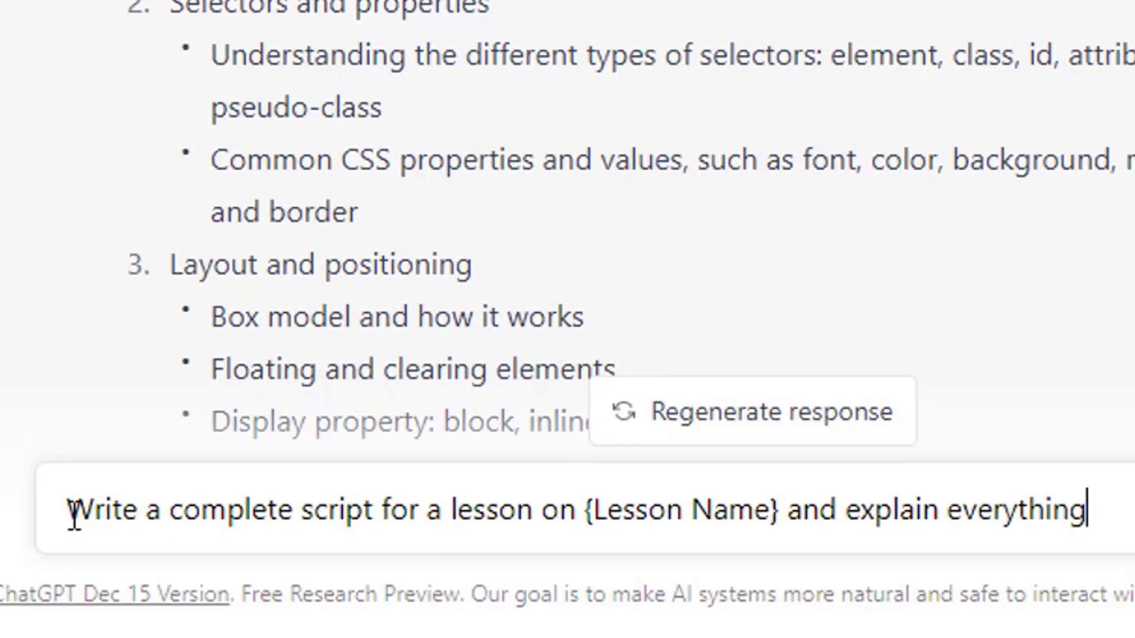
pyautogui.moveTo(74, 514); pyautogui.dragTo(788, 519)
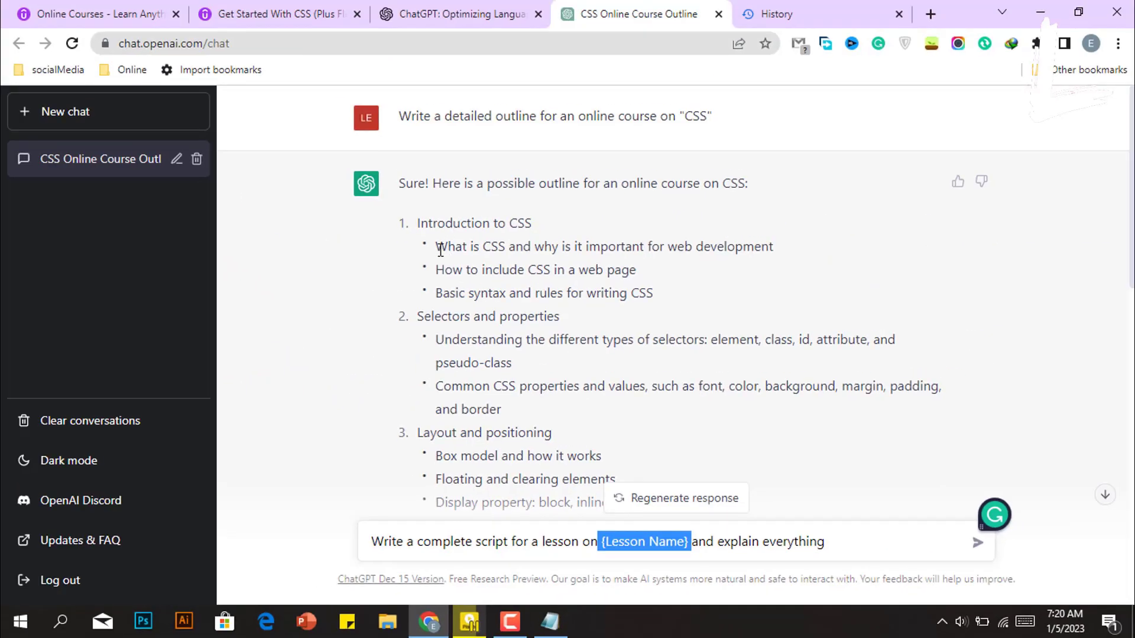
pyautogui.moveTo(440, 249); pyautogui.dragTo(509, 249)
pyautogui.hotkey('ctrl', 'c')
pyautogui.scroll(-1, 509, 249)
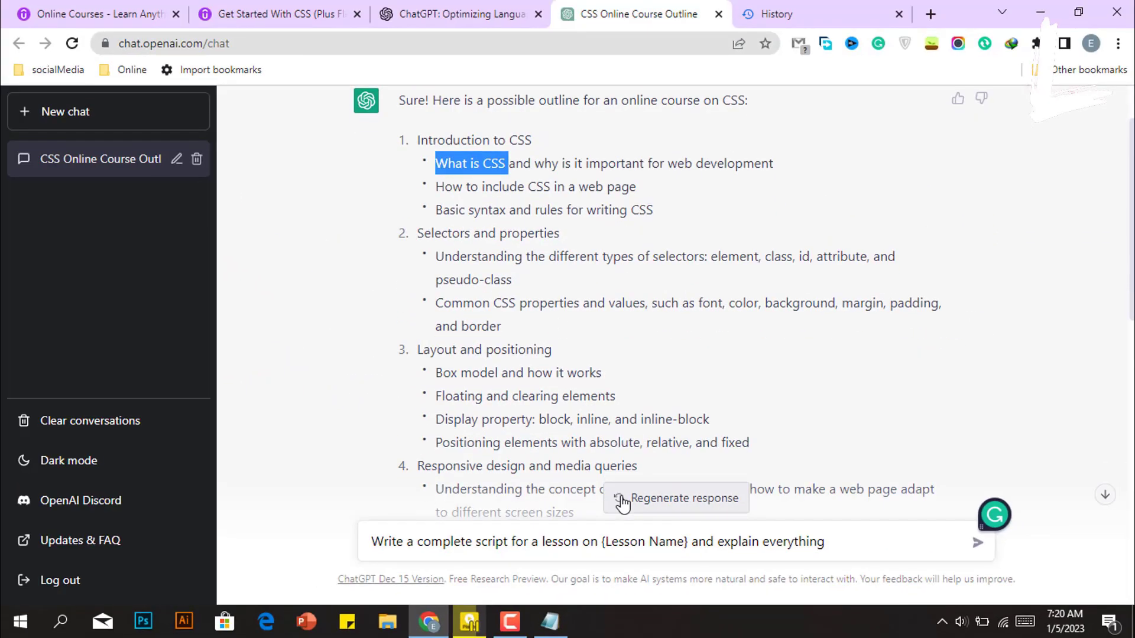
pyautogui.moveTo(690, 542); pyautogui.dragTo(601, 549)
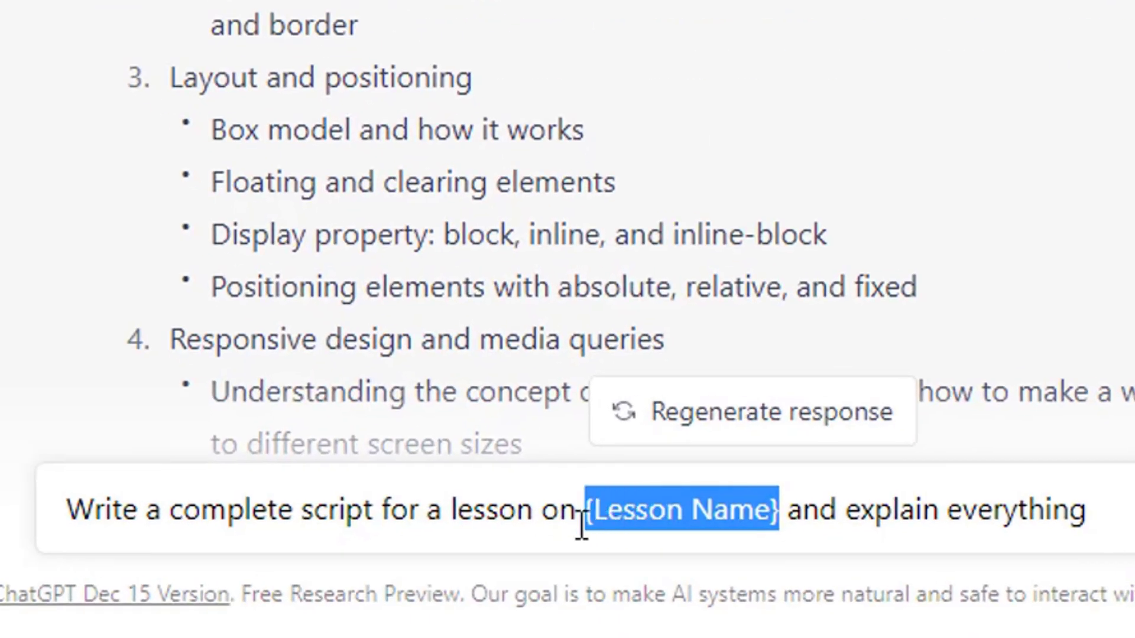
pyautogui.write('"')
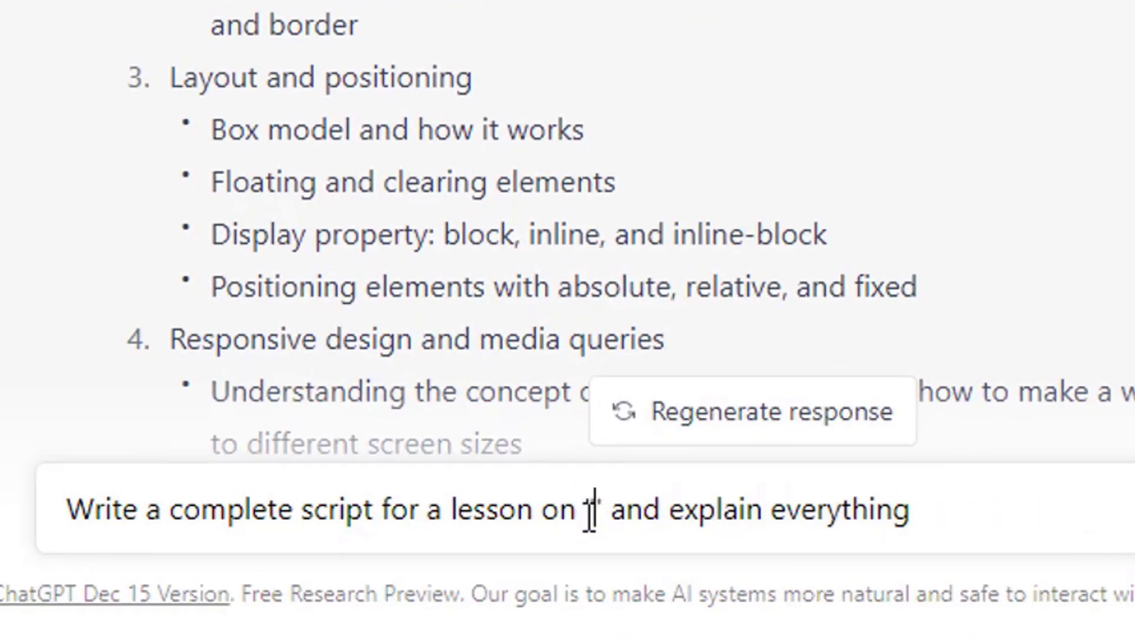
pyautogui.hotkey('ctrl', 'v')
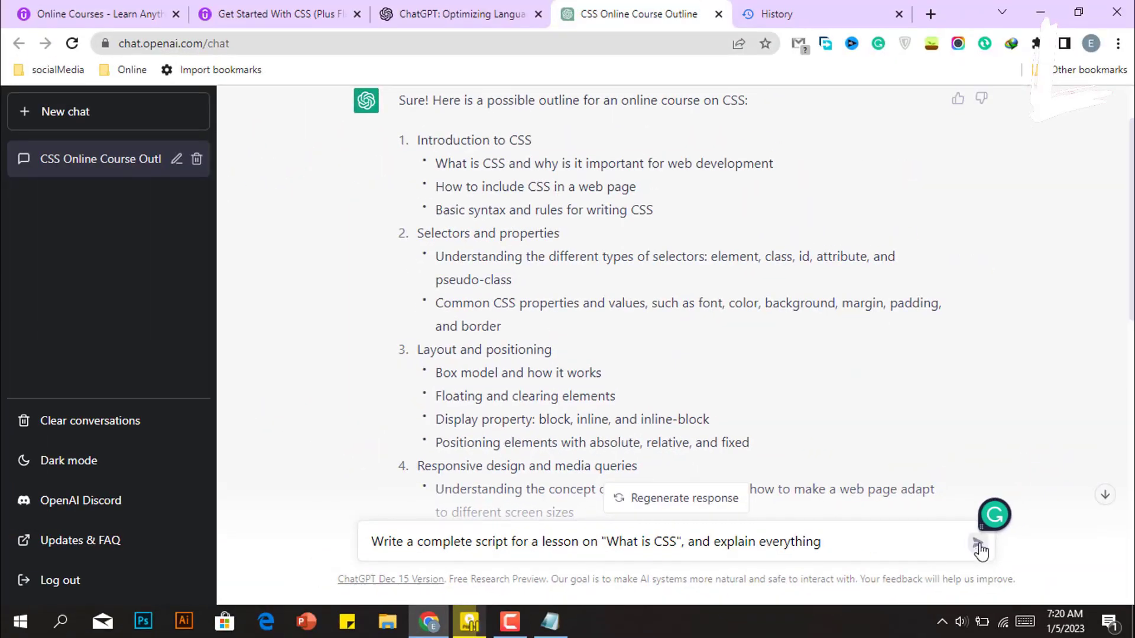
# Step: Send the script request and copy a code example from ChatGPT's reply
pyautogui.click(977, 547)
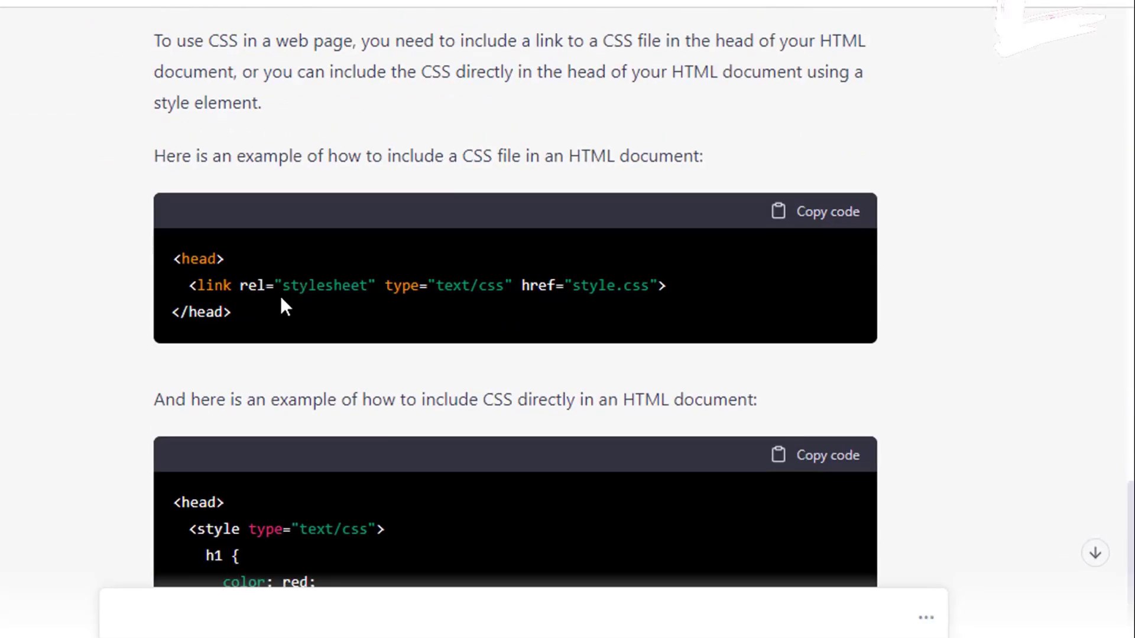
pyautogui.scroll(3, 577, 311)
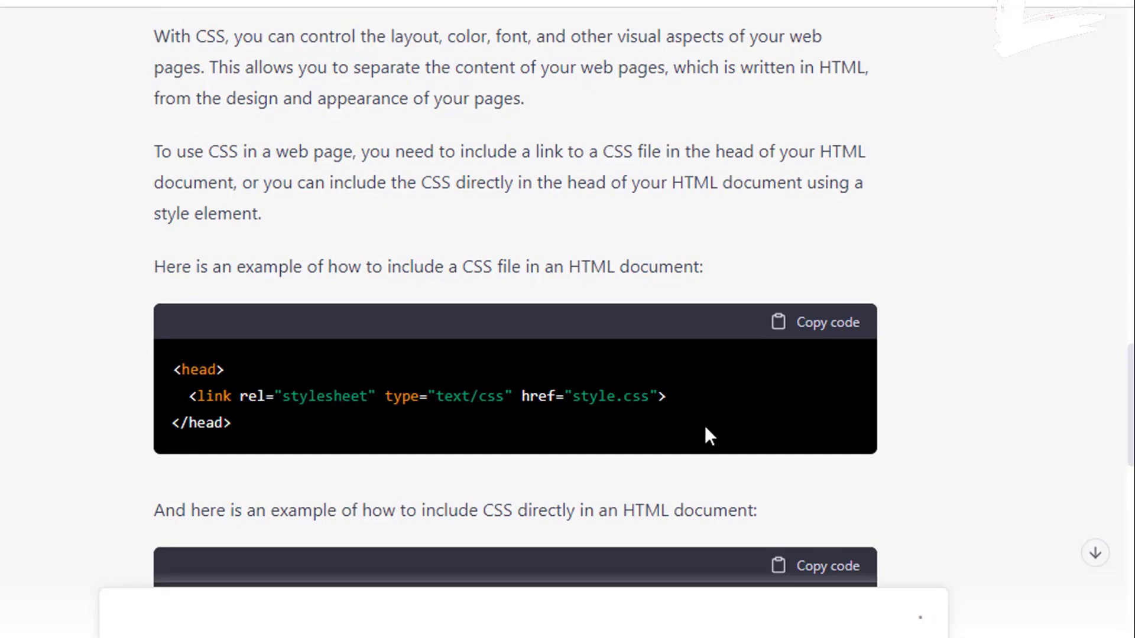
pyautogui.click(816, 329)
# Step: Review the script, highlighting the sentence about including CSS in a page
pyautogui.scroll(-7, 426, 463)
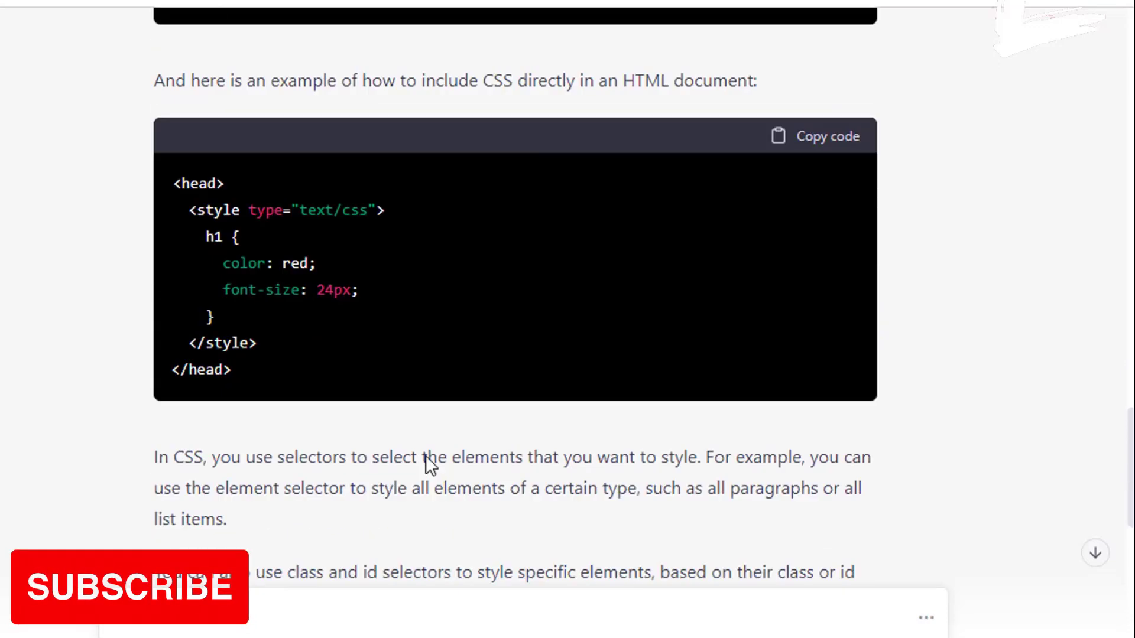
pyautogui.scroll(3, 538, 387)
pyautogui.scroll(-15, 532, 396)
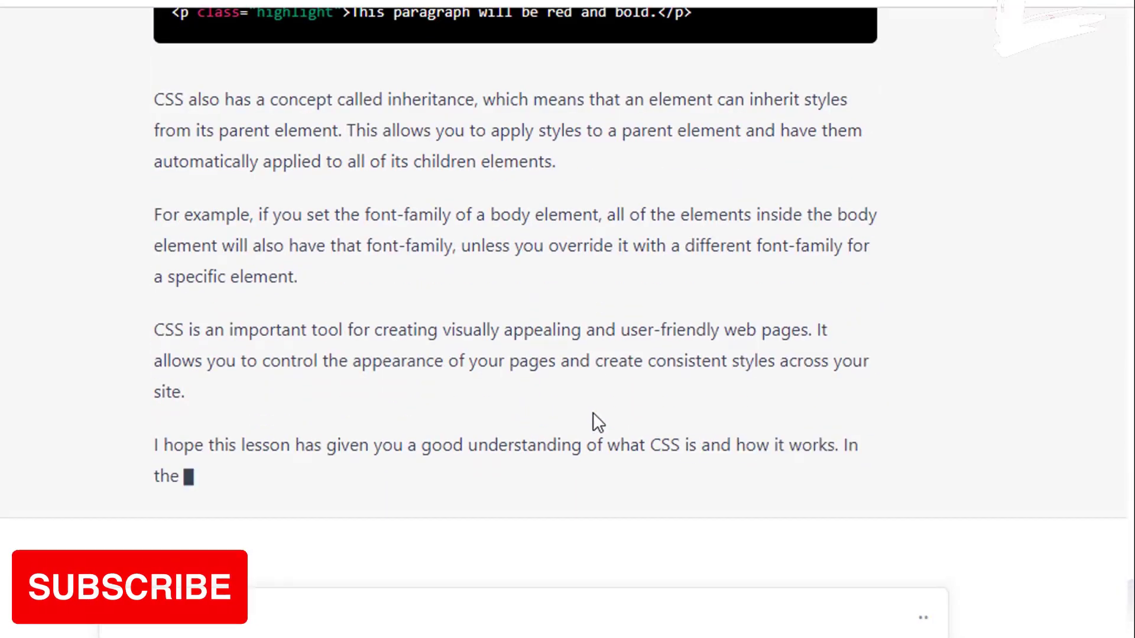
pyautogui.scroll(15, 616, 438)
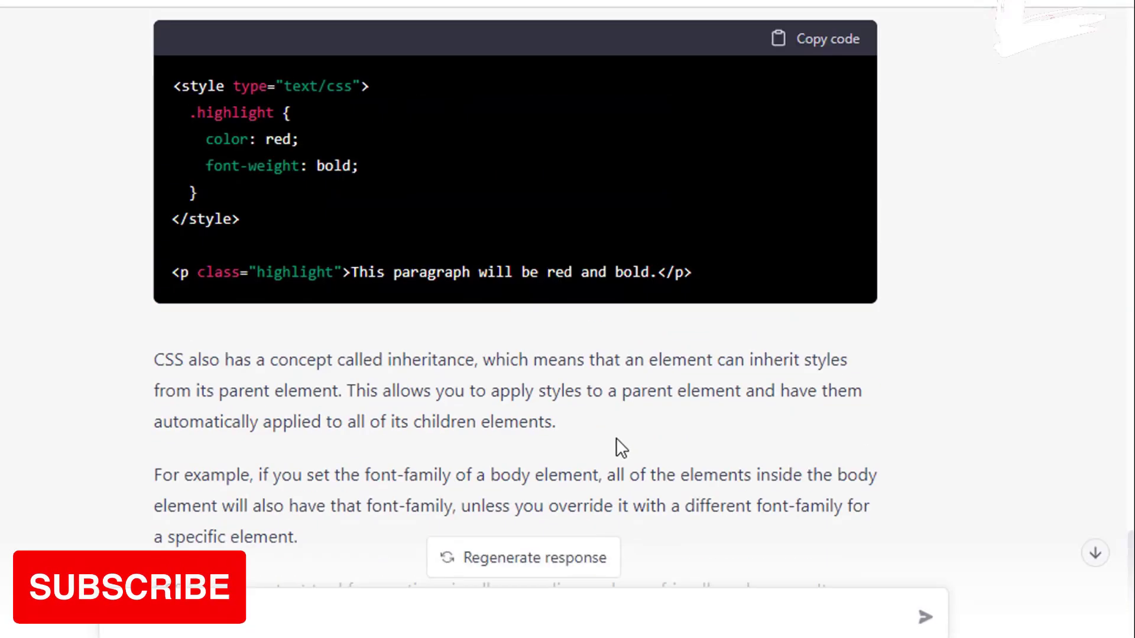
pyautogui.scroll(15, 473, 423)
pyautogui.scroll(-1, 405, 387)
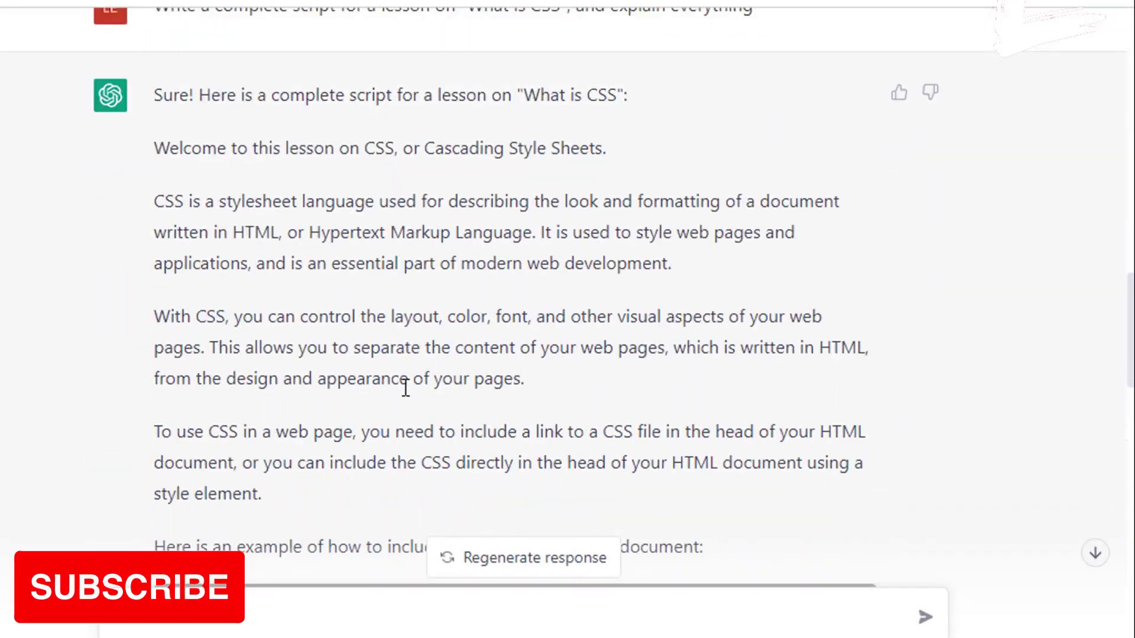
pyautogui.scroll(1, 204, 171)
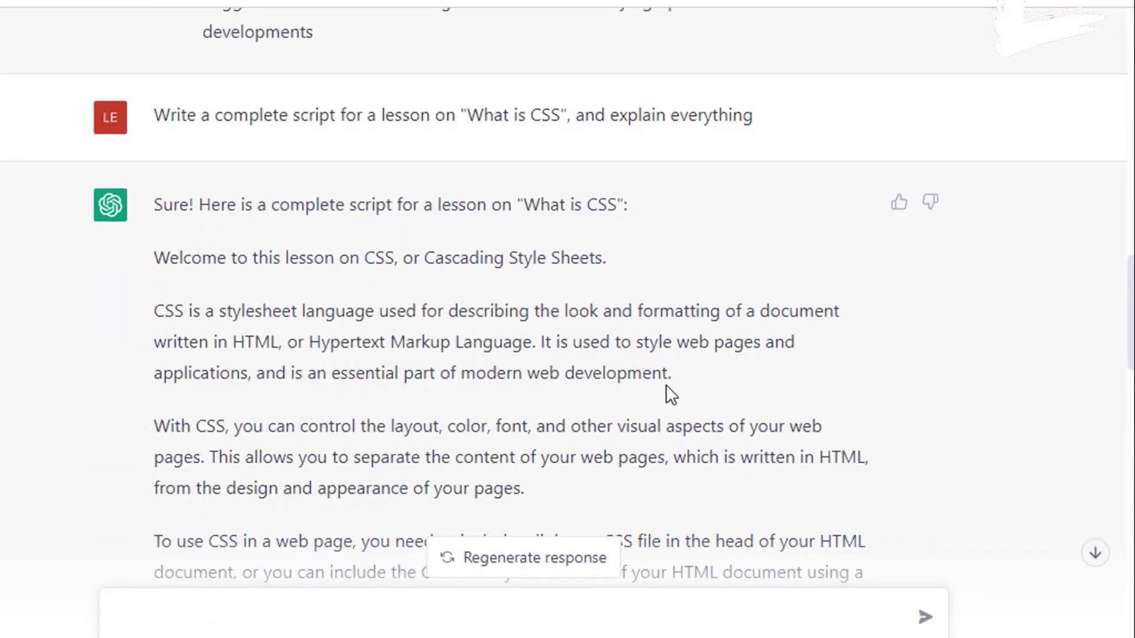
pyautogui.scroll(-5, 664, 384)
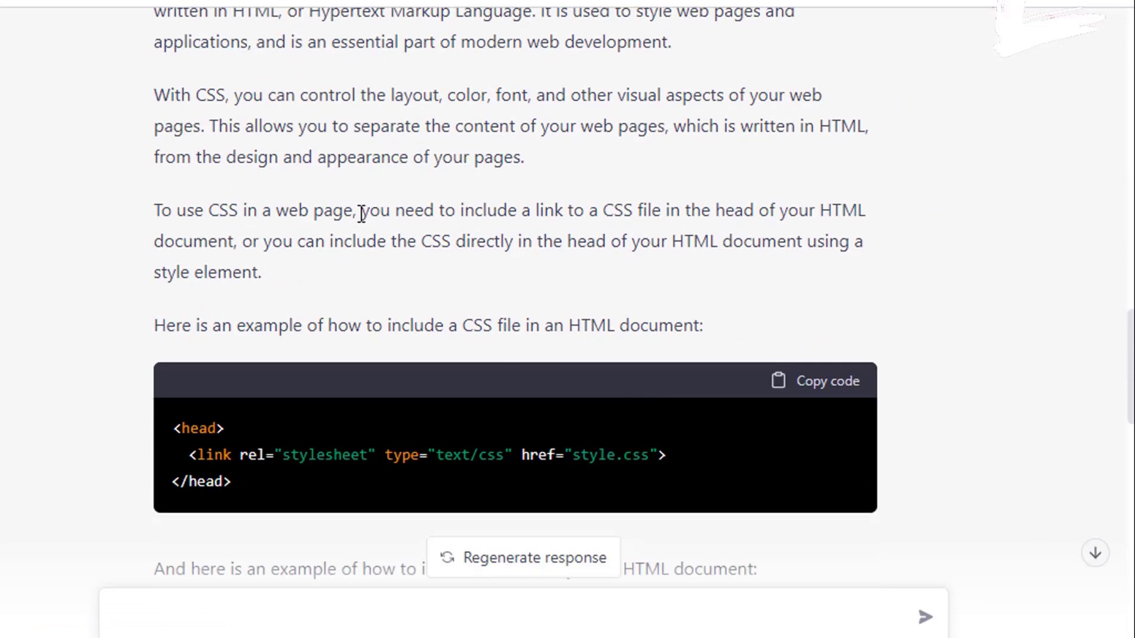
pyautogui.moveTo(362, 213); pyautogui.dragTo(455, 278)
pyautogui.click(437, 290)
# Step: Read further down and highlight the text about using selectors
pyautogui.scroll(-6, 679, 331)
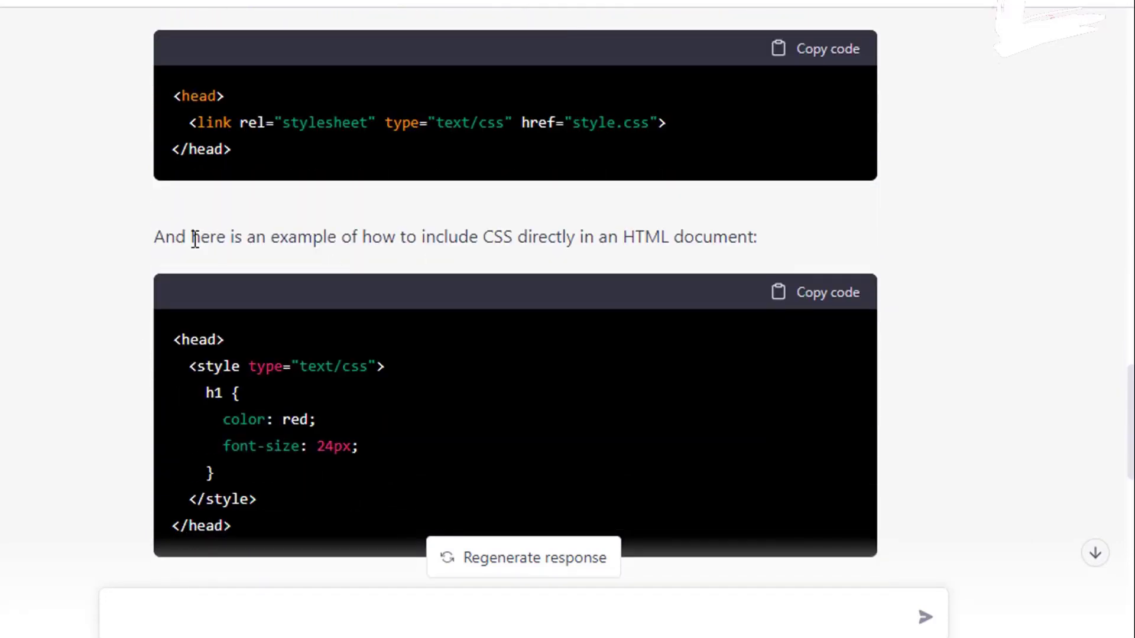
pyautogui.scroll(-2, 764, 254)
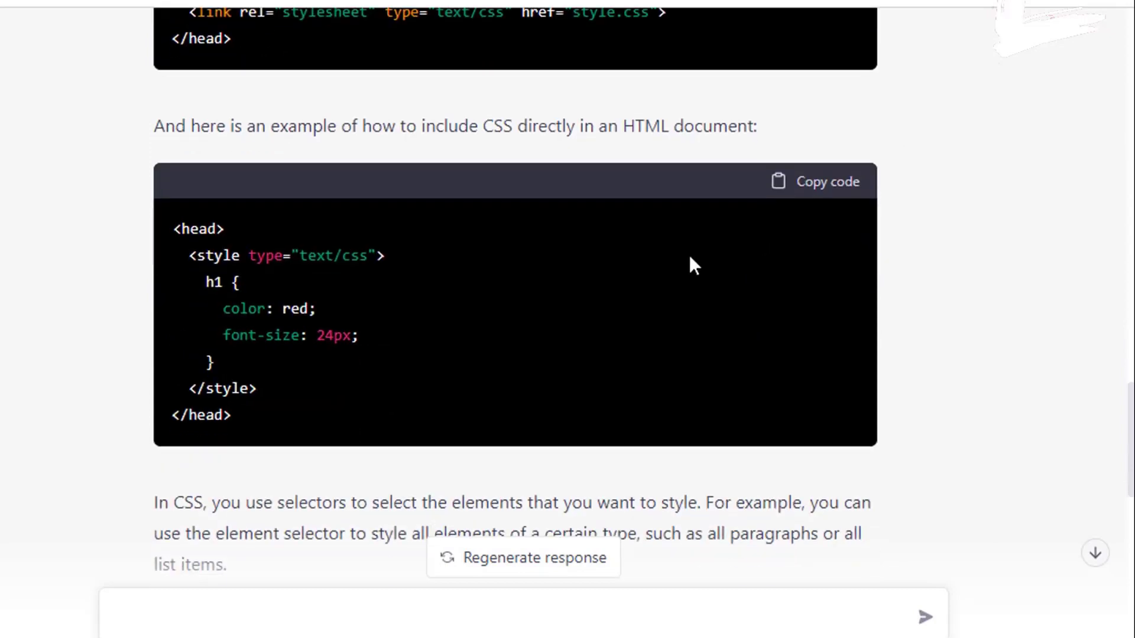
pyautogui.scroll(-6, 172, 201)
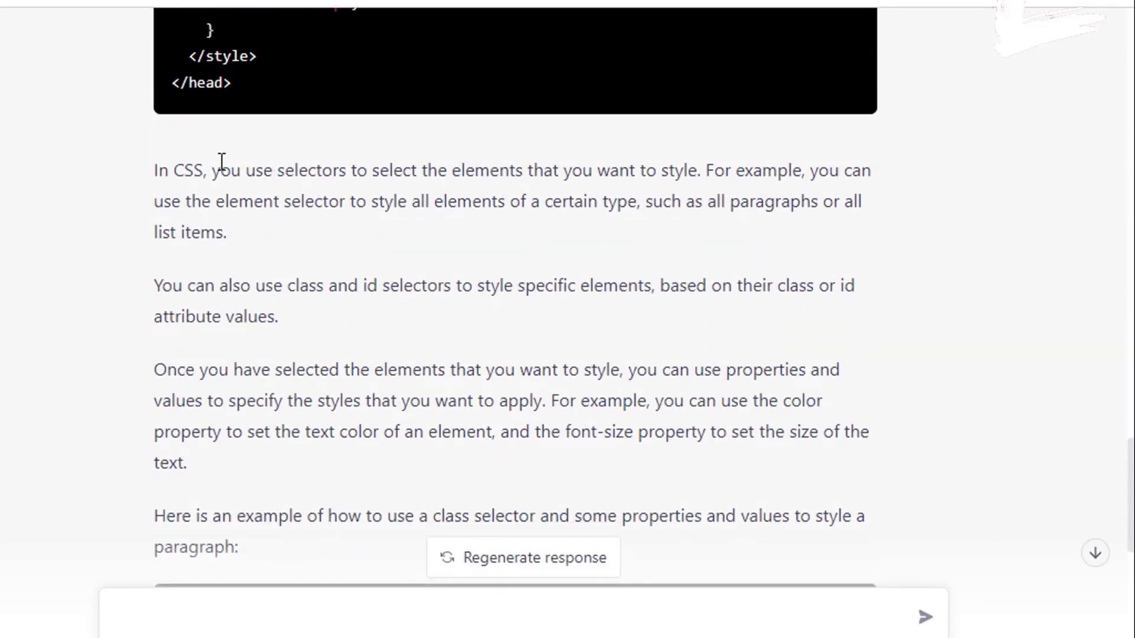
pyautogui.moveTo(214, 173); pyautogui.dragTo(346, 173)
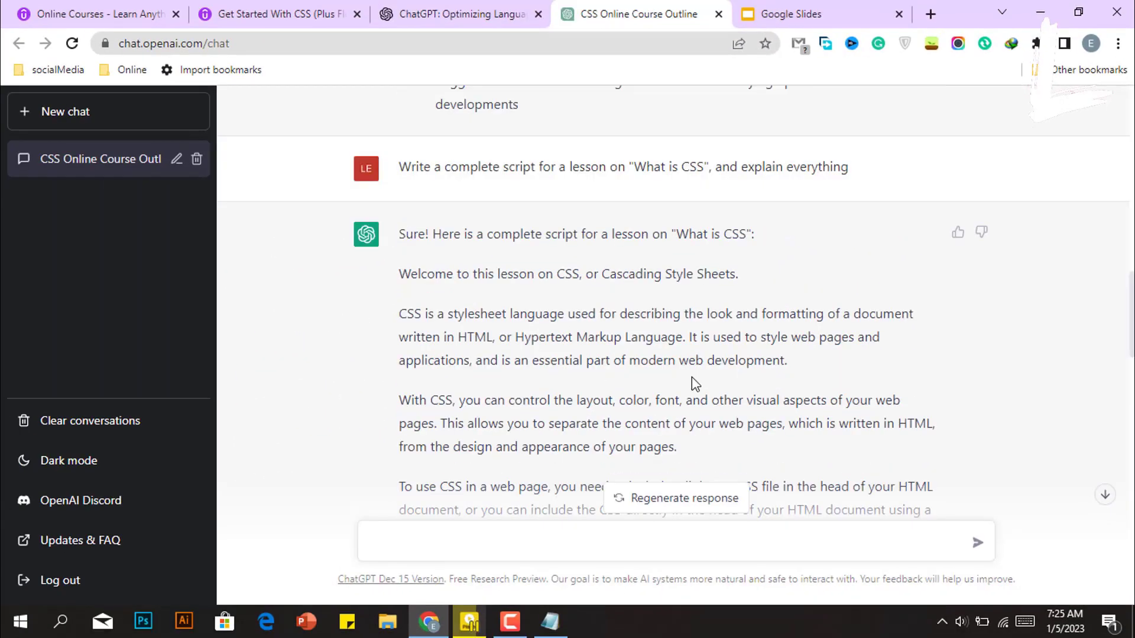
# Step: From the Google Slides home page, choose the Prototyping presentation template in the Template gallery
pyautogui.click(748, 10)
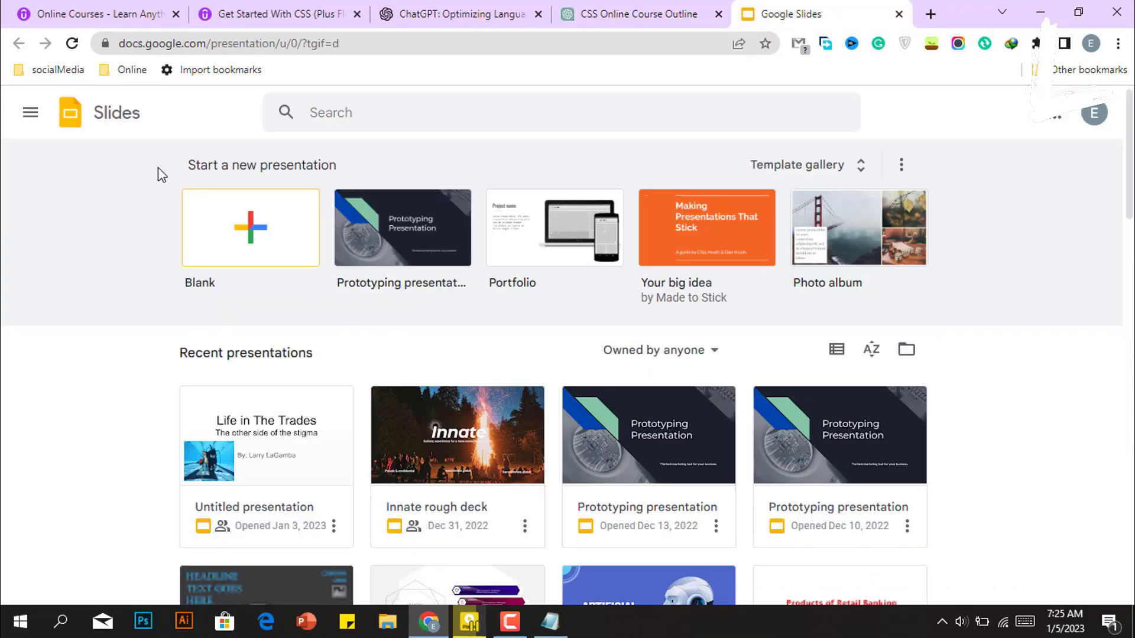
pyautogui.scroll(-10, 570, 413)
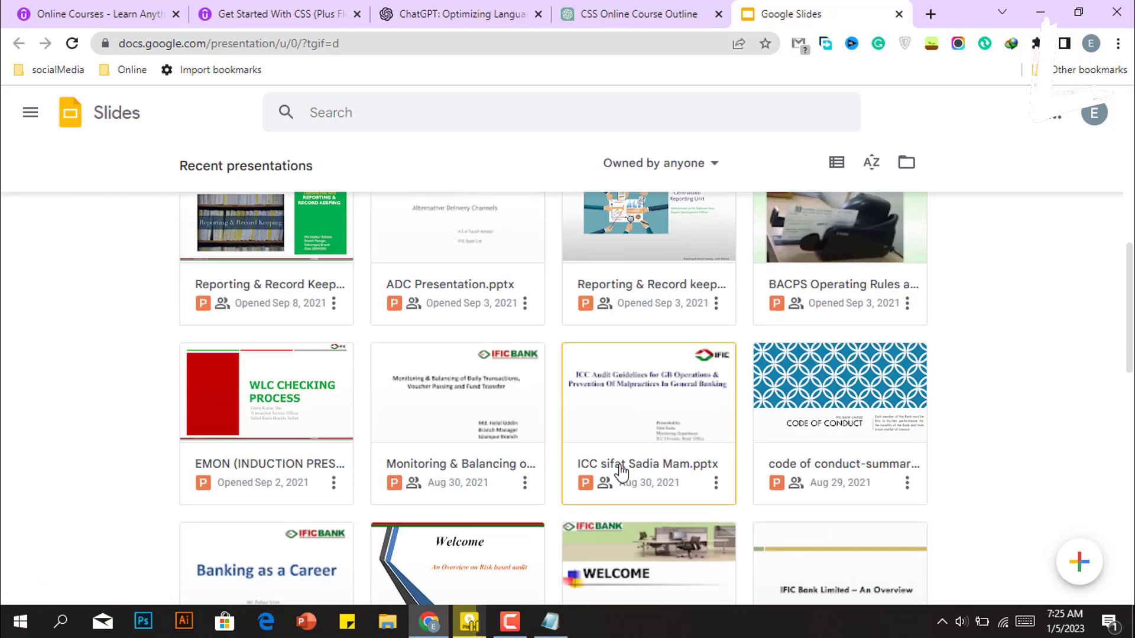
pyautogui.scroll(10, 621, 471)
pyautogui.click(792, 169)
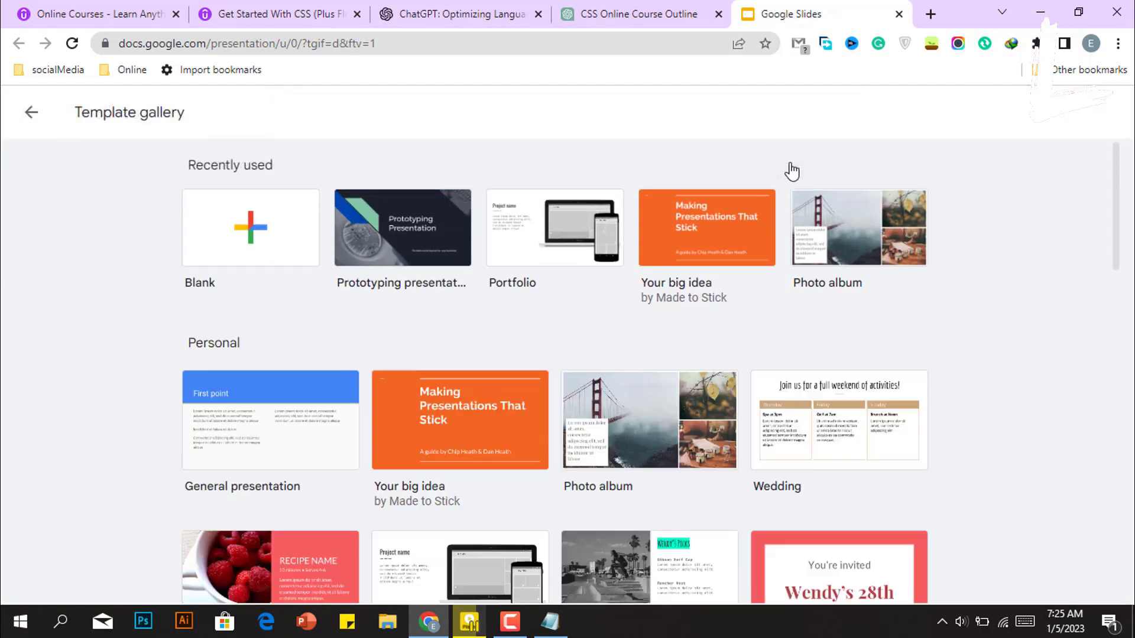
pyautogui.scroll(-5, 729, 304)
pyautogui.scroll(-2, 275, 354)
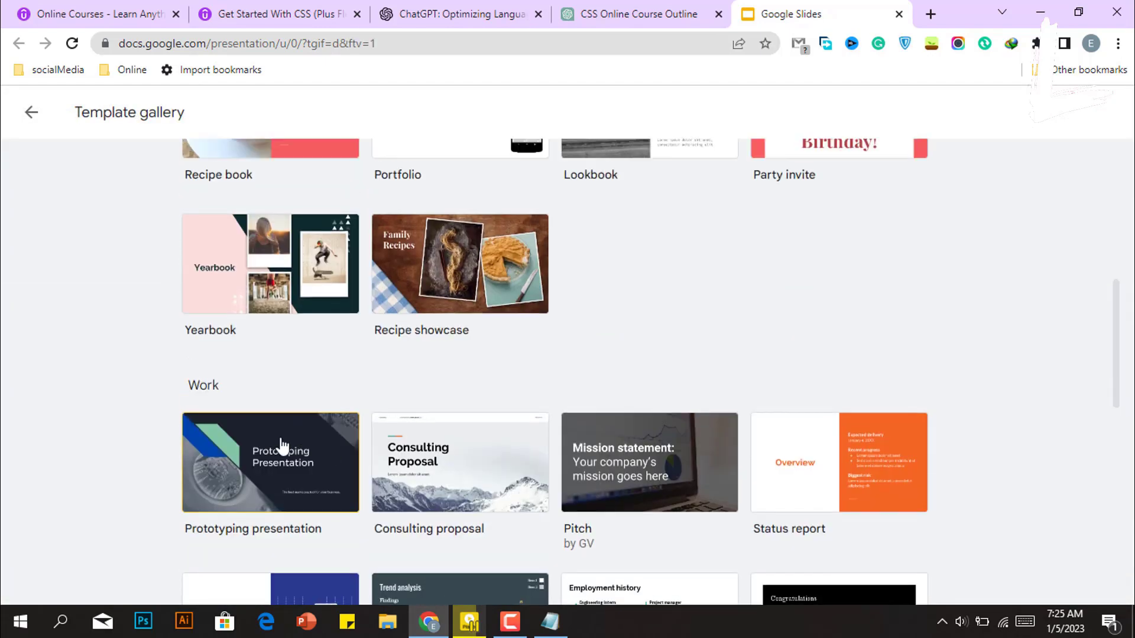
pyautogui.click(282, 442)
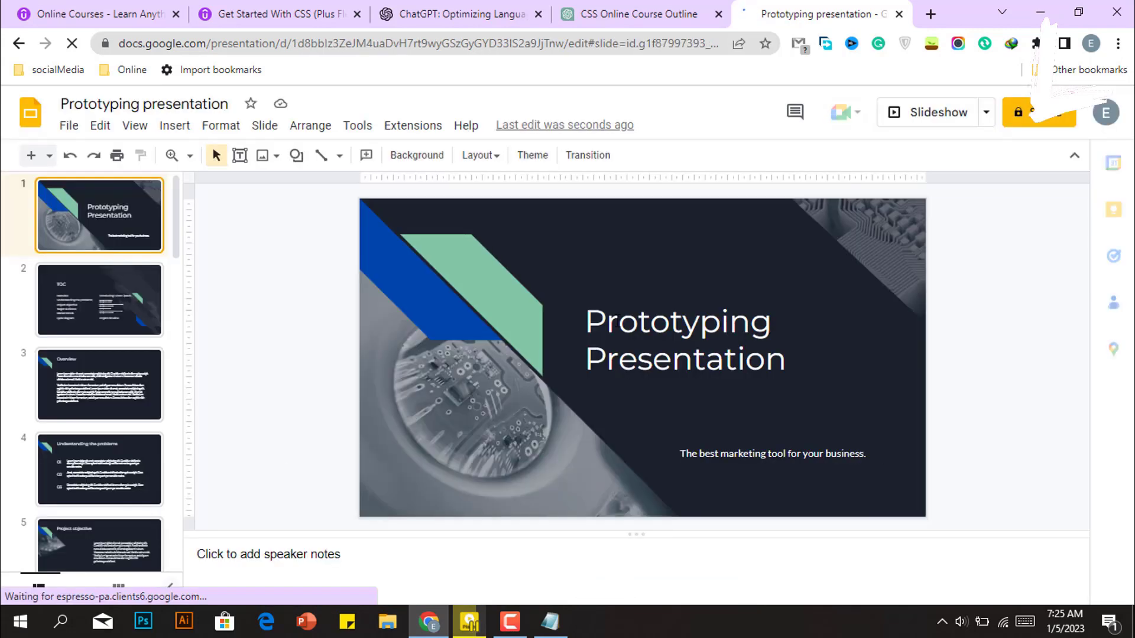
# Step: Replace the first slide's title with 'Welcome to this lesson on CSS'
pyautogui.doubleClick(617, 321)
pyautogui.click(835, 357)
pyautogui.hotkey('ctrl', 'a')
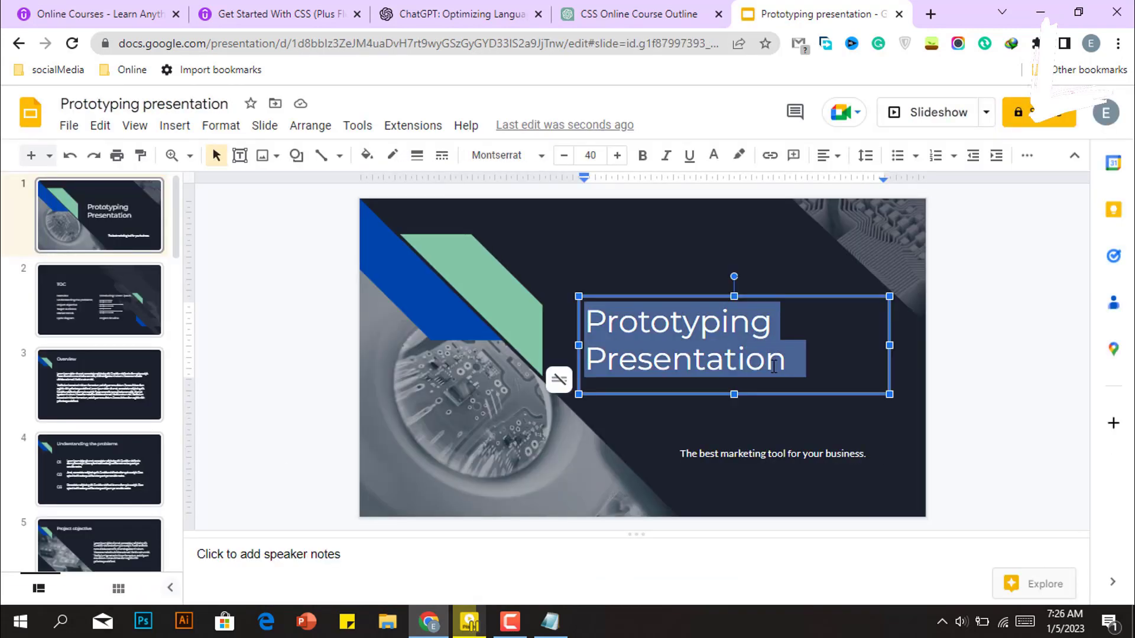
pyautogui.write('Welcome to this lesson on CSS, or Cascading Style Sheets.')
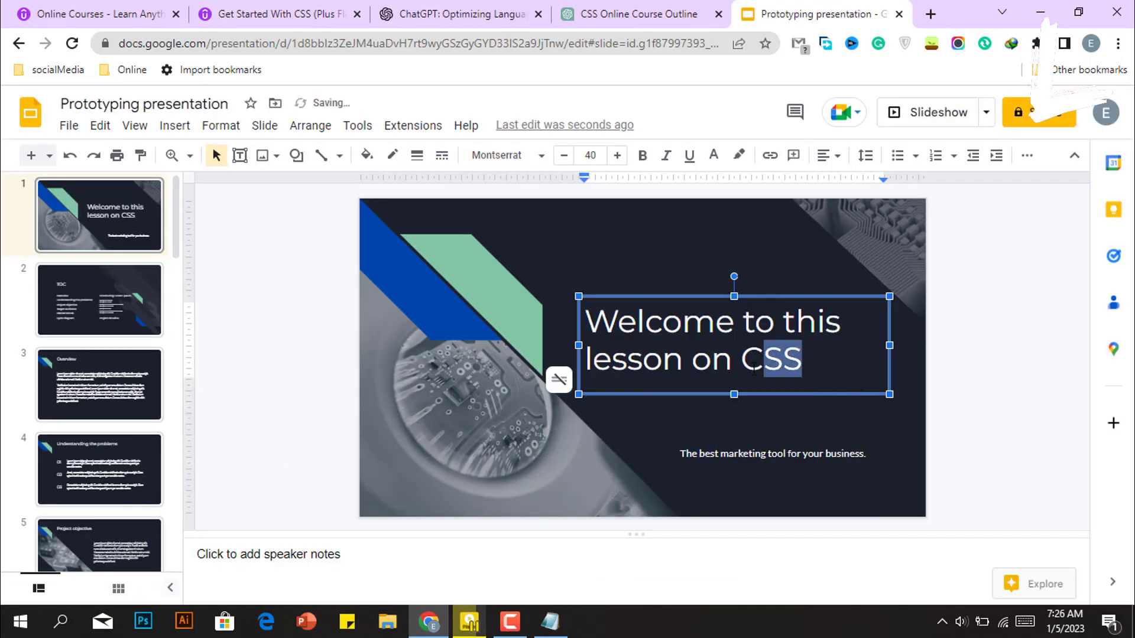
pyautogui.click(803, 423)
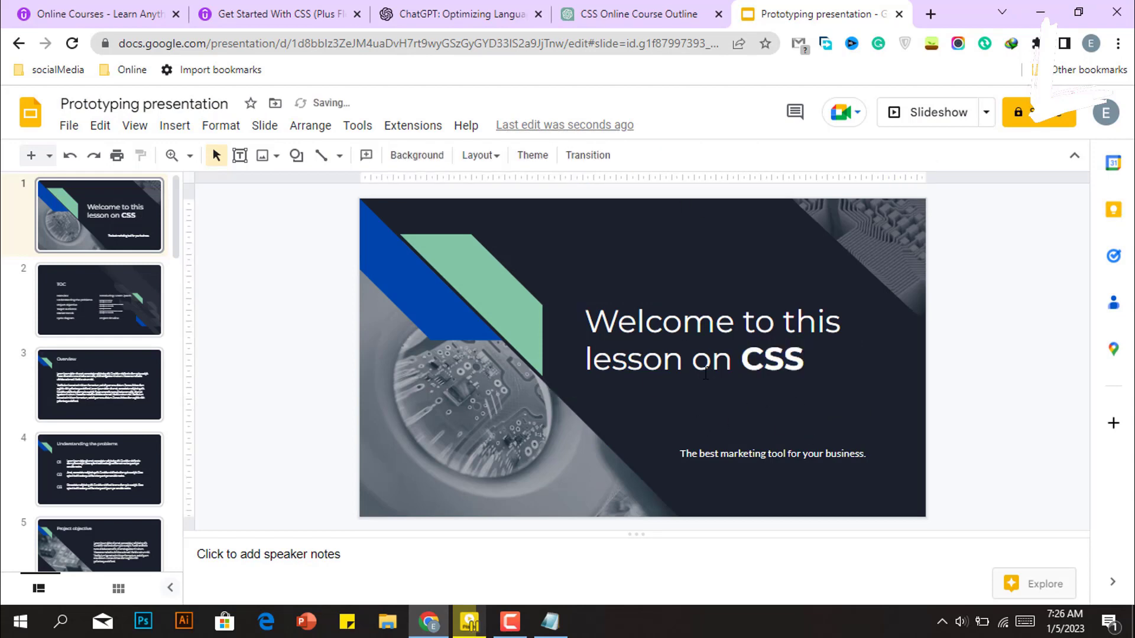
# Step: Replace the Overview slide's body text with the copied CSS paragraph, removing extra blank lines
pyautogui.click(99, 470)
pyautogui.scroll(-2, 115, 293)
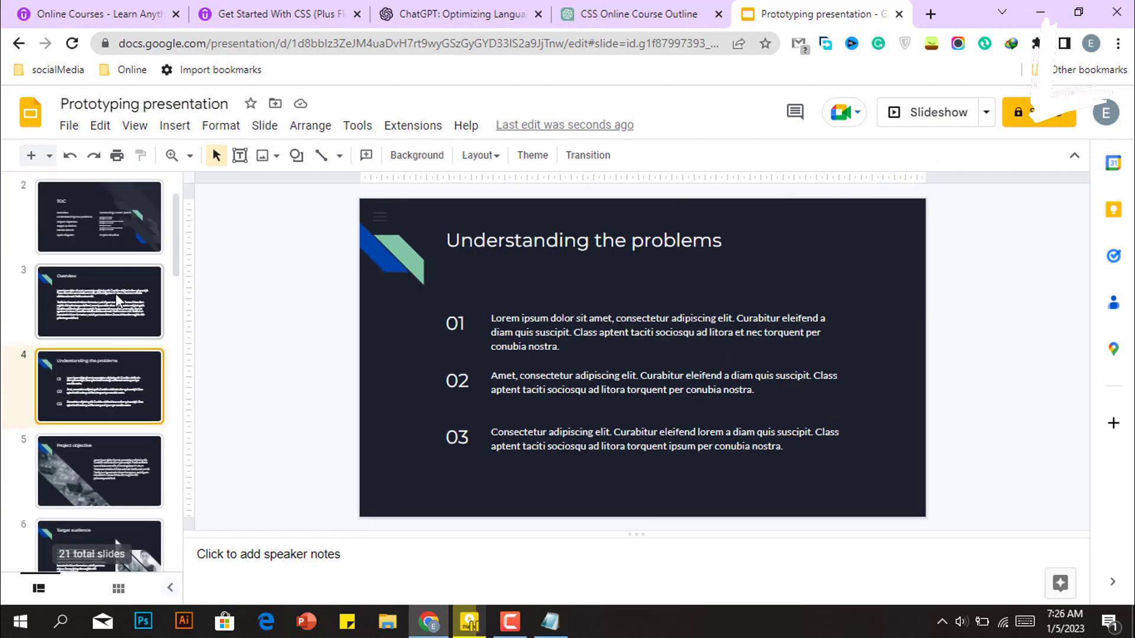
pyautogui.click(115, 298)
pyautogui.click(513, 319)
pyautogui.hotkey('ctrl', 'a')
pyautogui.write('CSS is a stylesheet language used for describing the look and formatting of a document written in HTML, or Hypertext Markup Language. It is used to style web pages and applications, and is an essential part of modern web development.')
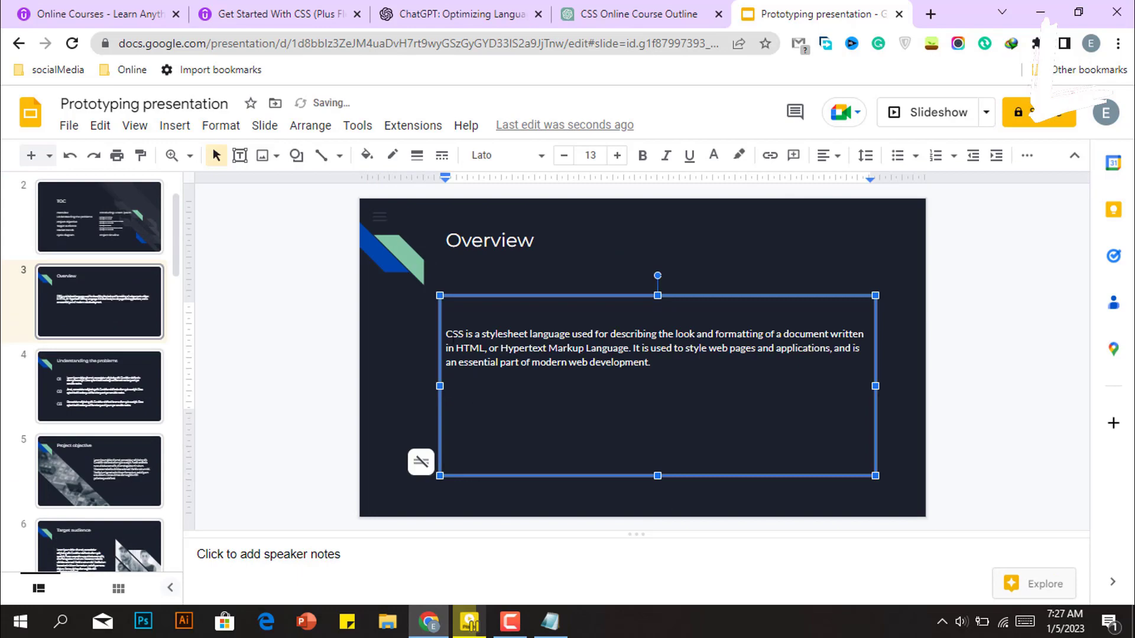
pyautogui.press('BackSpace')
pyautogui.press('Escape')
pyautogui.press('Escape')
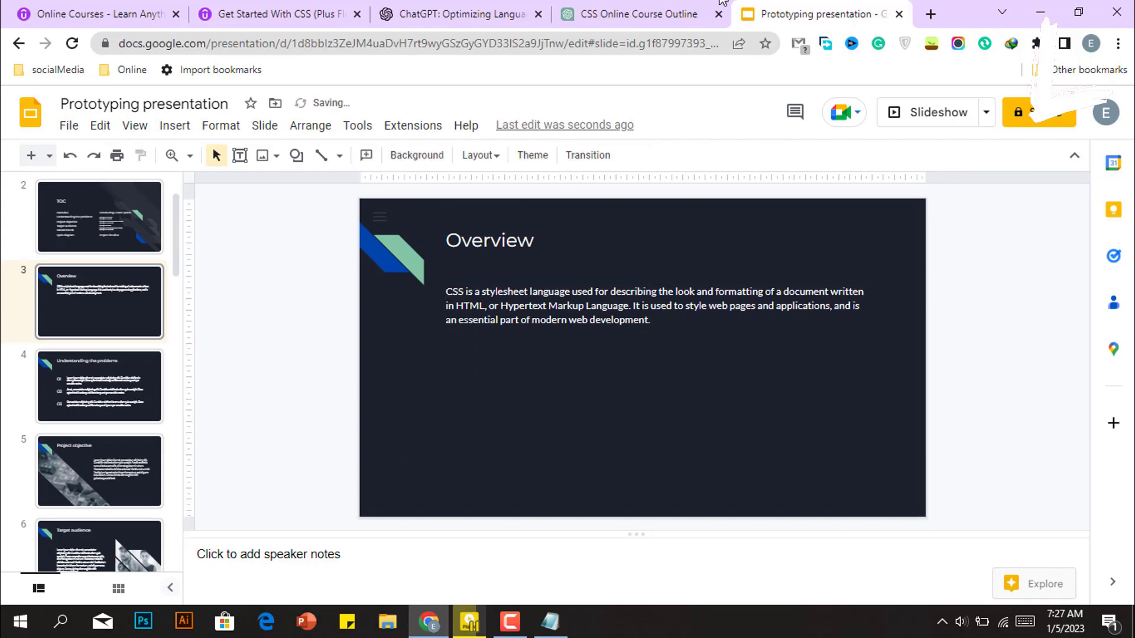
# Step: Go back to ChatGPT and open the Awesome Screenshot website
pyautogui.hotkey('ctrl', 'shift', 'Tab')
pyautogui.scroll(-5, 701, 292)
pyautogui.click(836, 13)
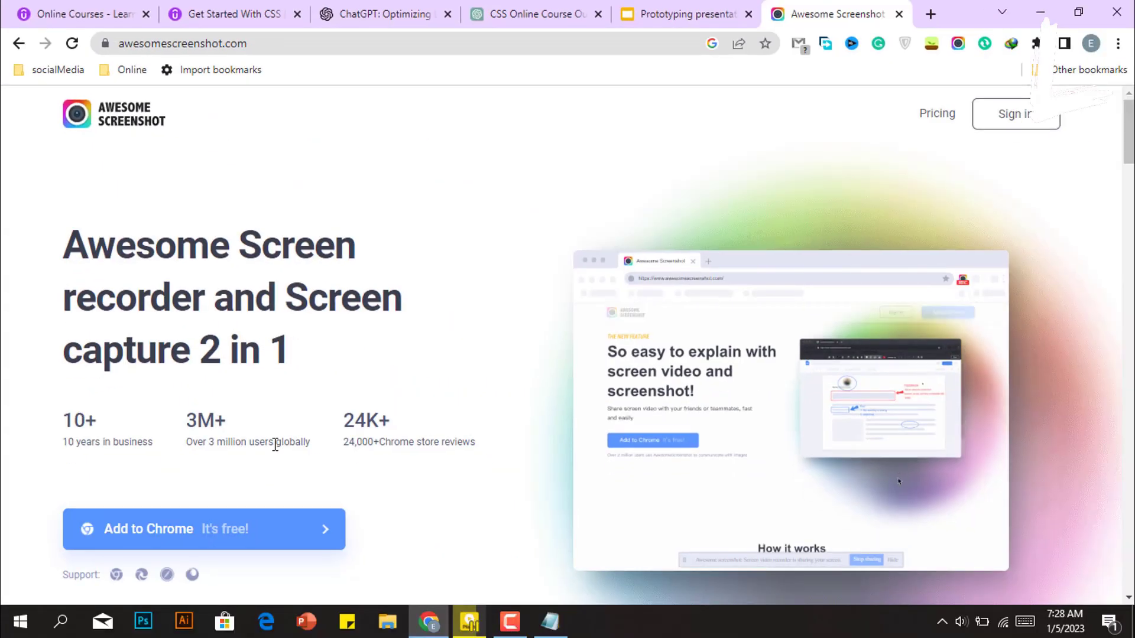
# Step: Return to ChatGPT's code examples and open the Awesome Screenshot extension's capture options
pyautogui.scroll(-3, 273, 443)
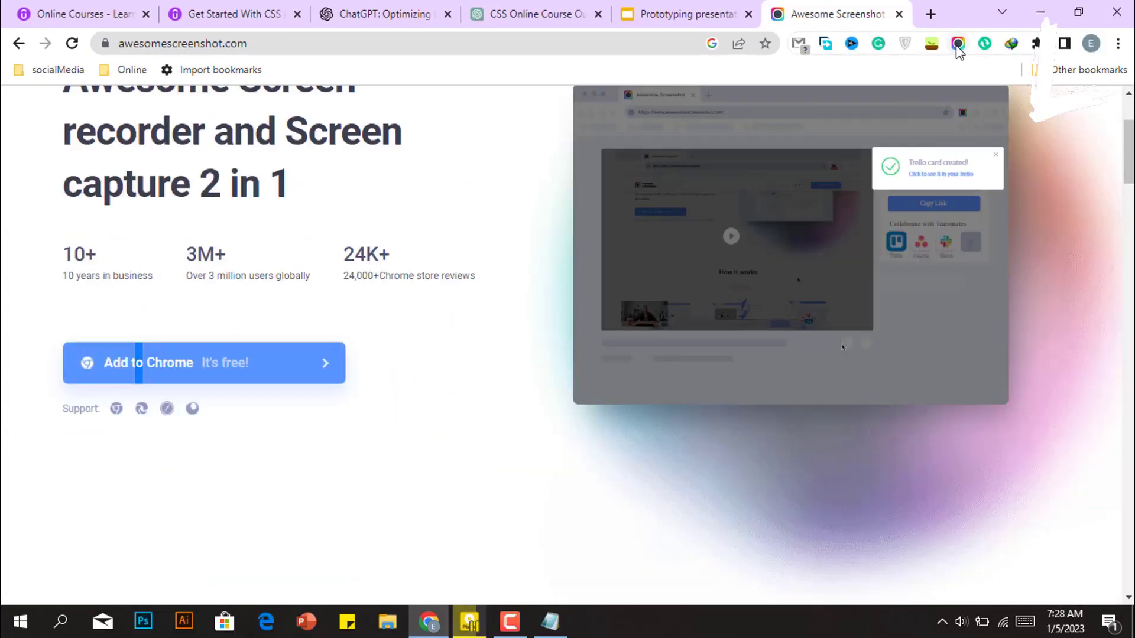
pyautogui.hotkey('ctrl', 'shift', 'Tab')
pyautogui.hotkey('ctrl', 'shift', 'Tab')
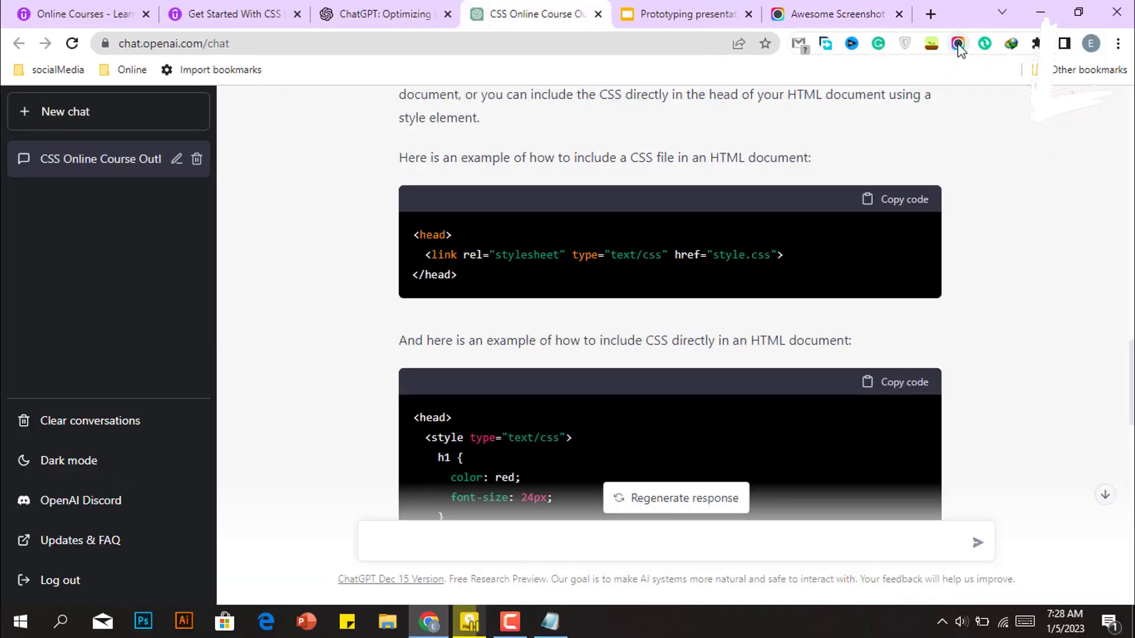
pyautogui.click(958, 44)
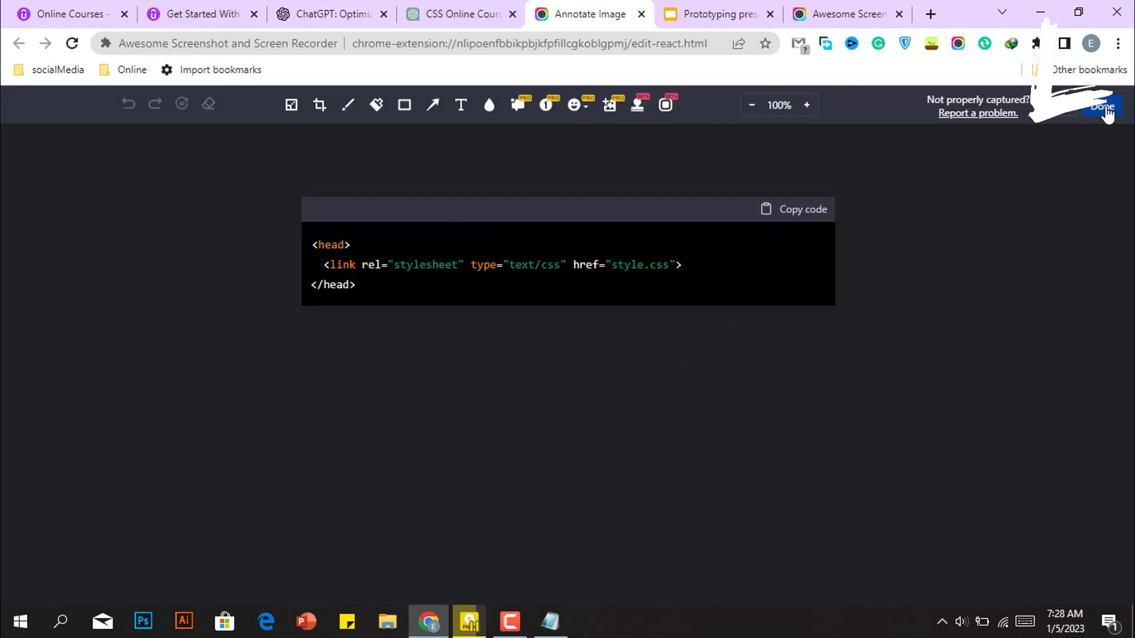
# Step: Paste the captured code image onto the Overview slide and position it below the CSS paragraph
pyautogui.click(1101, 108)
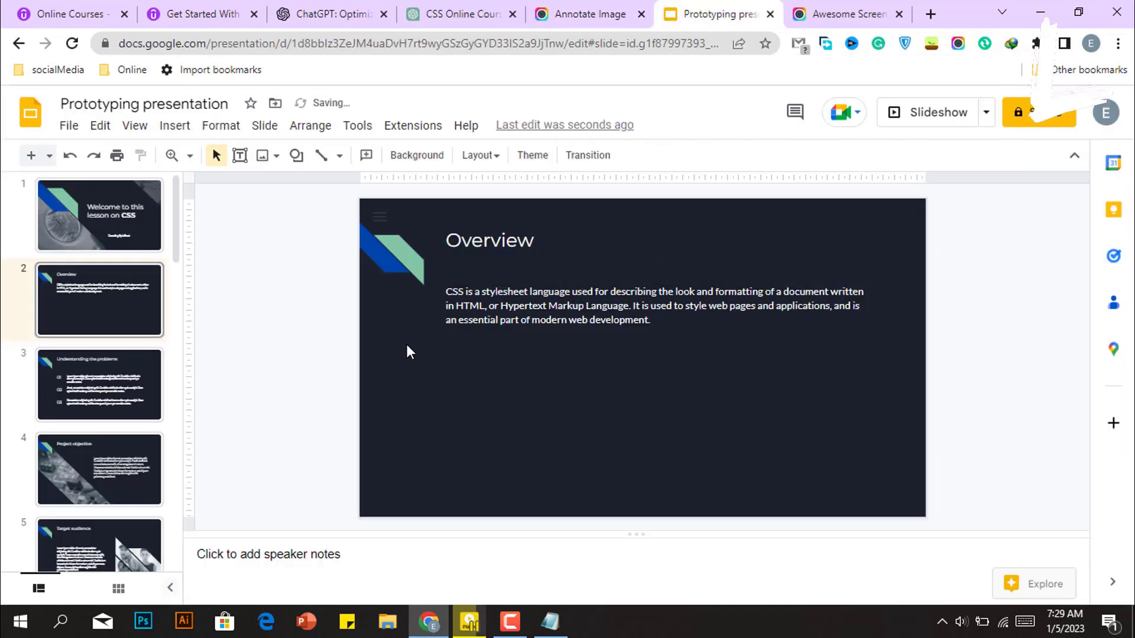
pyautogui.click(174, 129)
pyautogui.moveTo(217, 160)
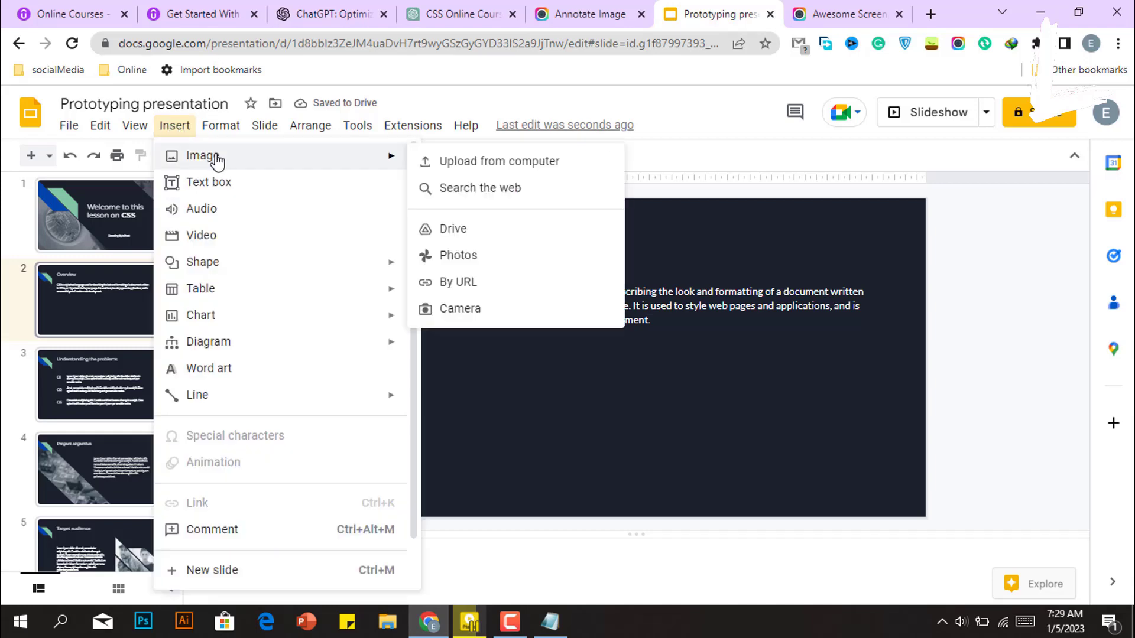
pyautogui.hotkey('ctrl', 'v')
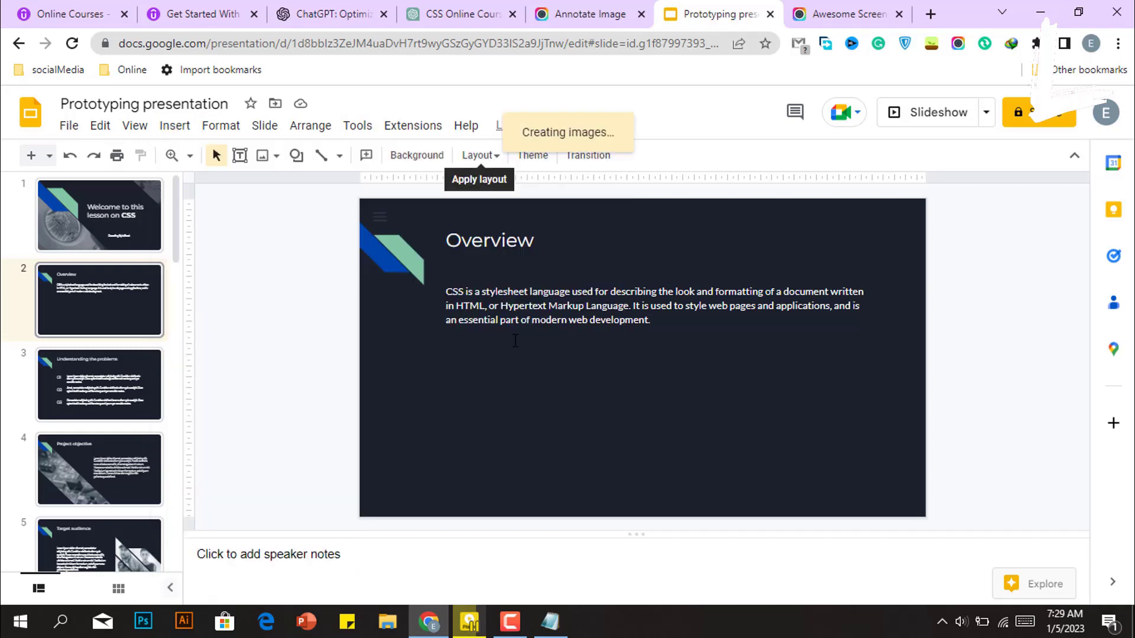
pyautogui.moveTo(590, 420)
pyautogui.mouseDown()
pyautogui.moveTo(593, 411)
pyautogui.moveTo(612, 423)
pyautogui.mouseUp()
pyautogui.click(569, 476)
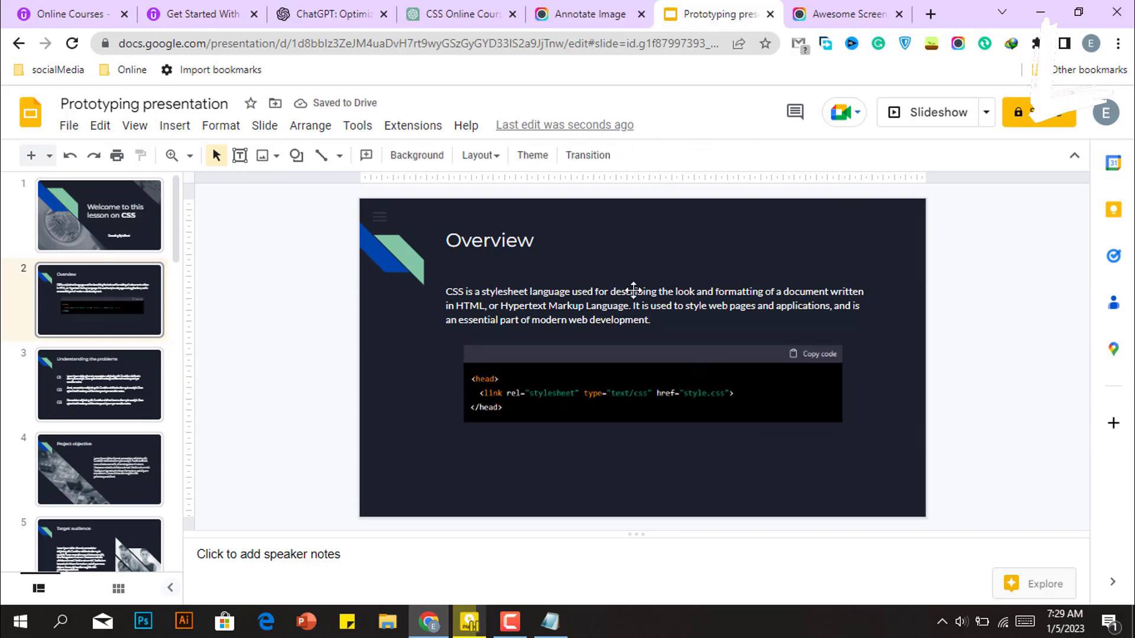
# Step: Preview the deck as a full-screen slideshow from the title slide
pyautogui.click(90, 207)
pyautogui.click(943, 123)
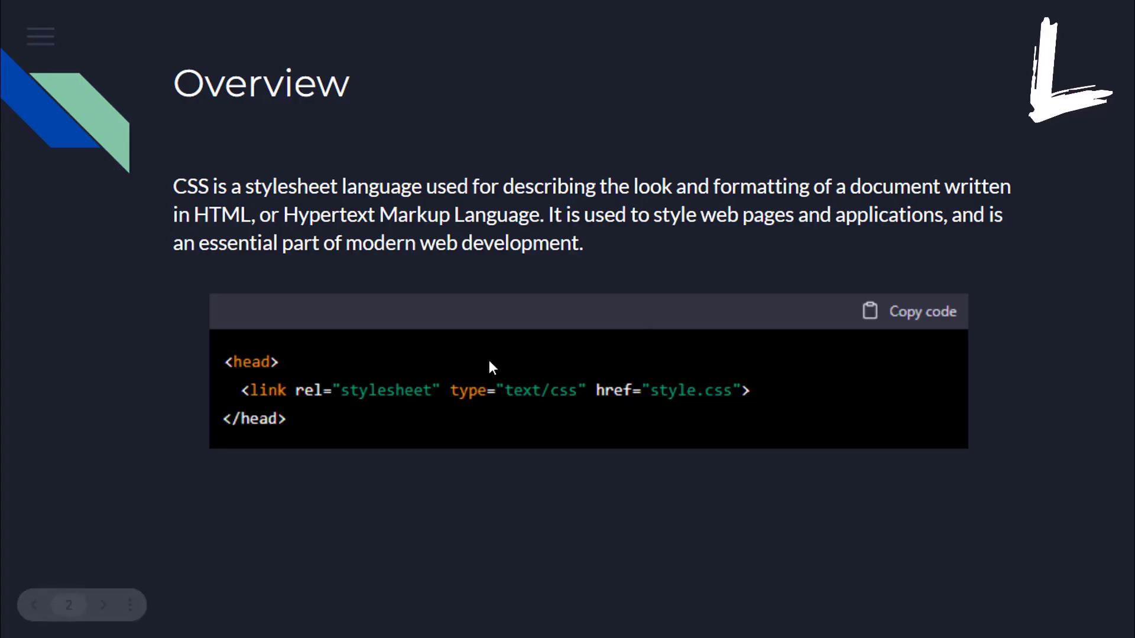
pyautogui.press('Escape')
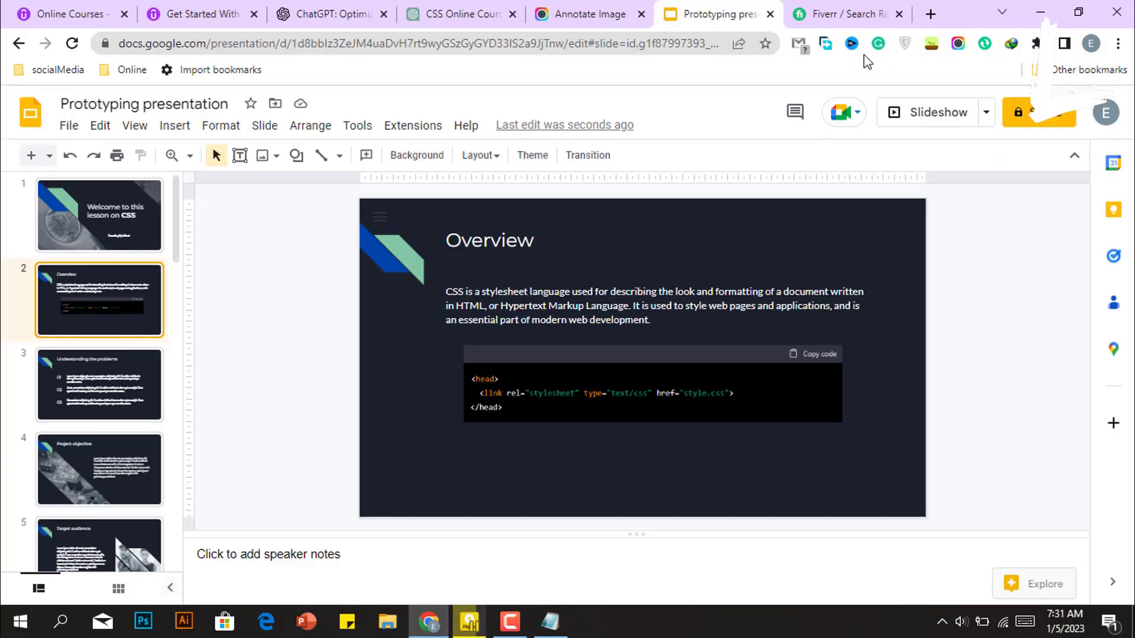
# Step: Switch to the Fiverr search results and highlight the results heading
pyautogui.click(839, 13)
pyautogui.scroll(1, 343, 231)
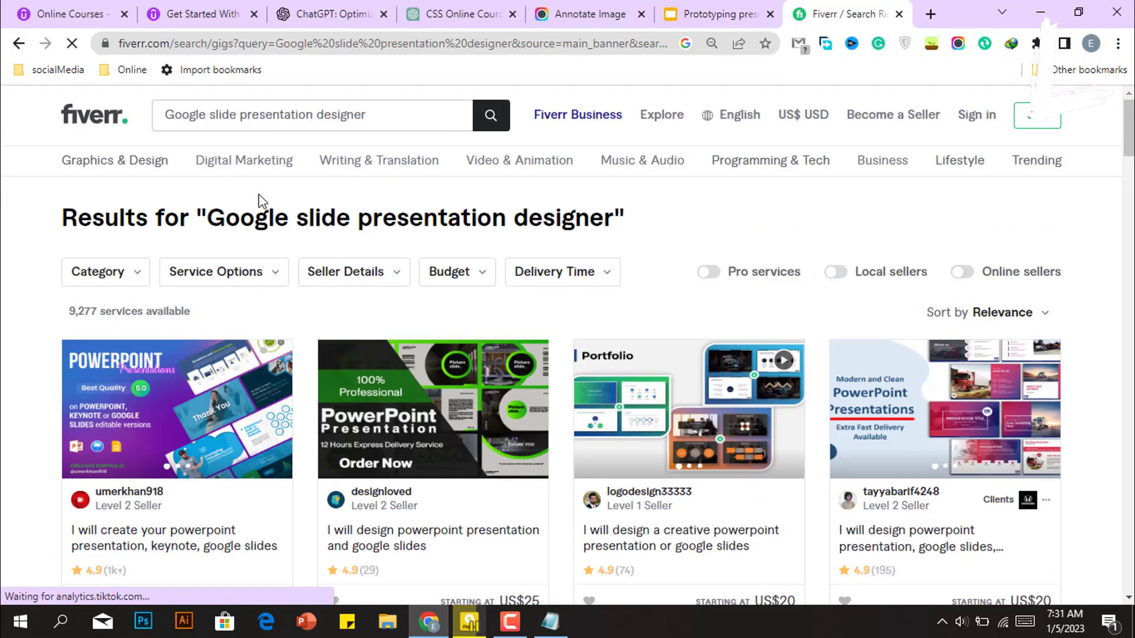
pyautogui.moveTo(240, 219); pyautogui.dragTo(658, 225)
pyautogui.click(655, 228)
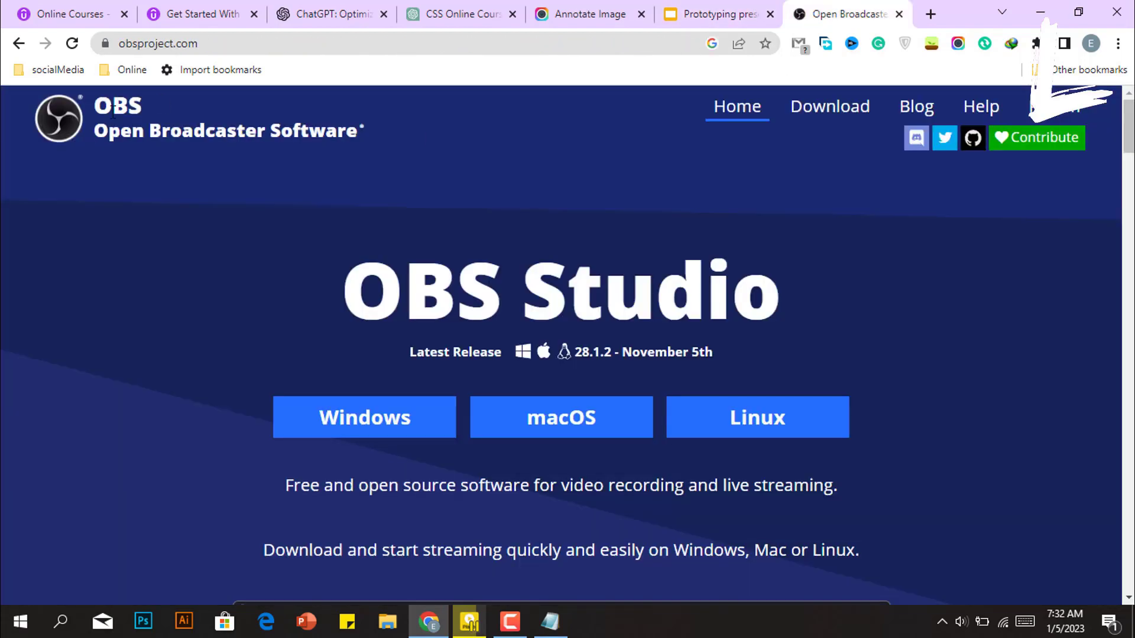
# Step: Highlight the Open Broadcaster Software name and scroll to the OBS Studio interface screenshot
pyautogui.moveTo(112, 115); pyautogui.dragTo(424, 136)
pyautogui.click(449, 139)
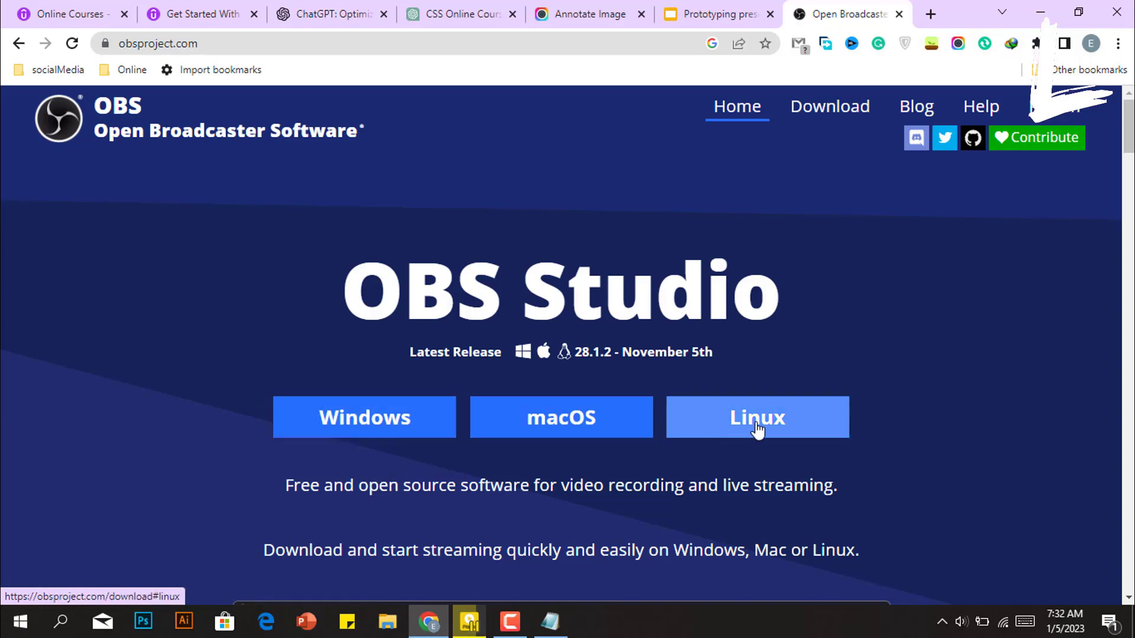
pyautogui.scroll(-12, 702, 355)
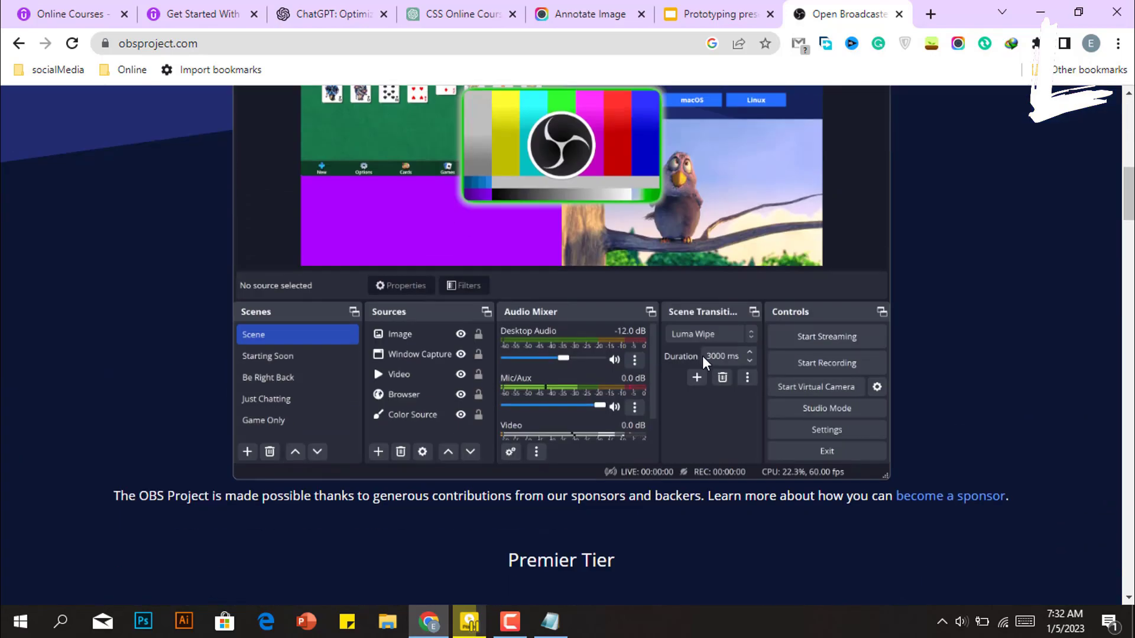
pyautogui.scroll(3, 511, 257)
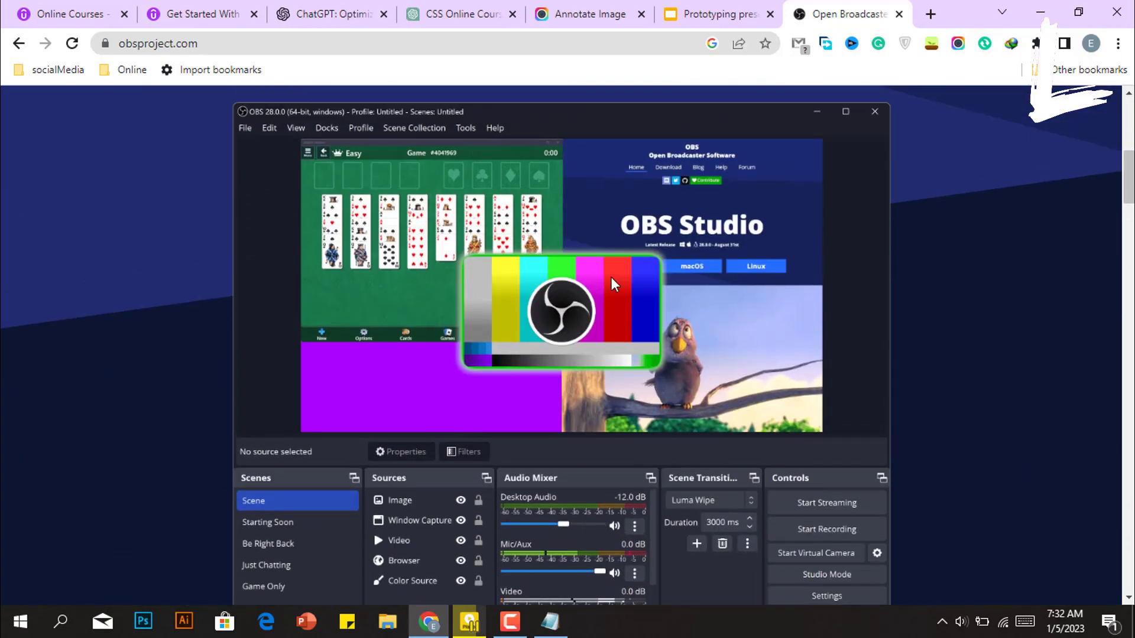